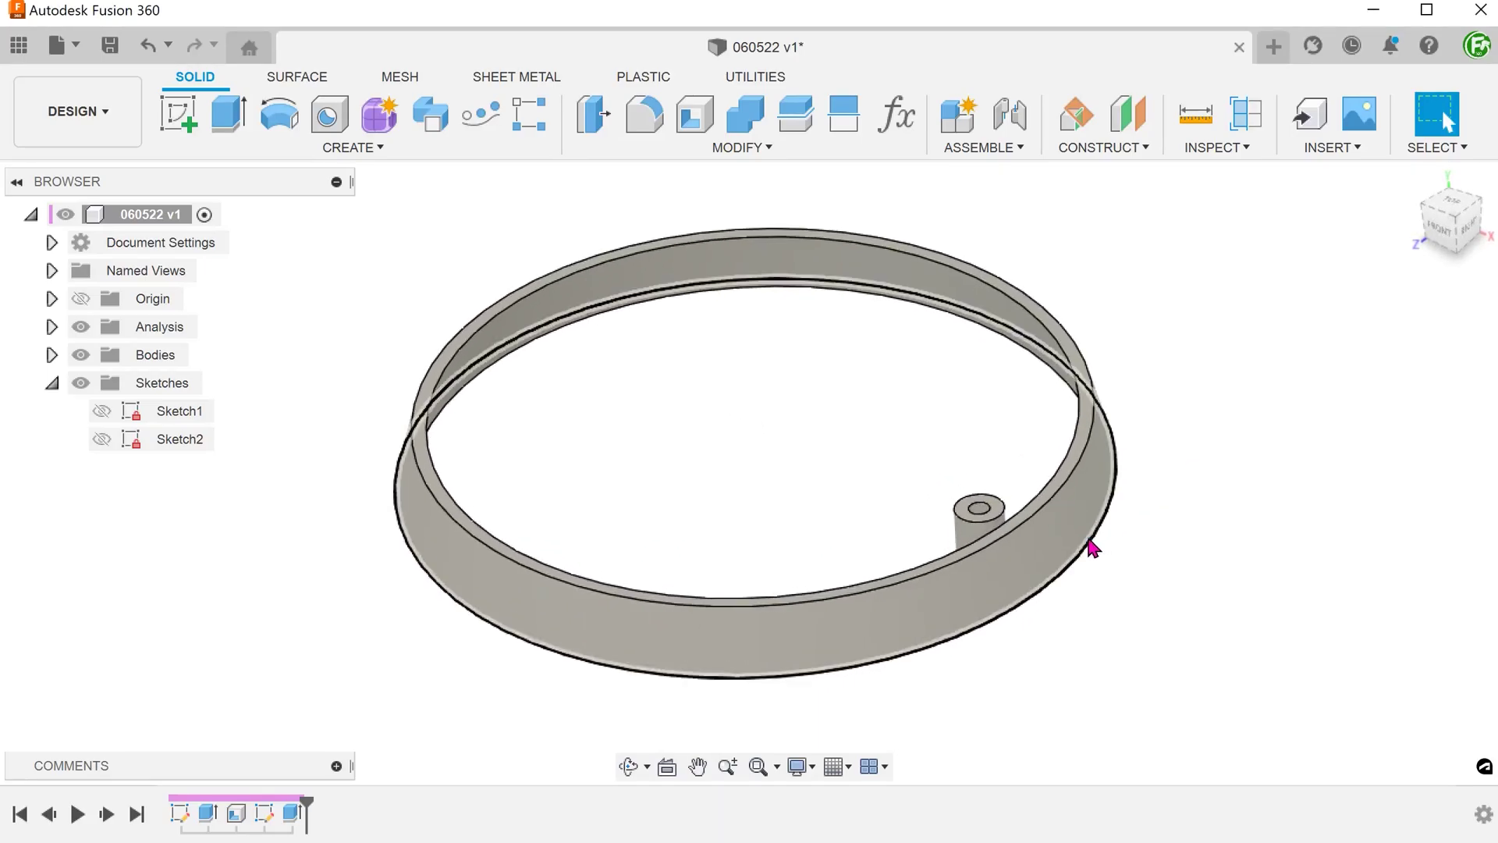
# Examine the tapered ring wall and the boss, sectioning the model at the vertical XY origin plane
pyautogui.click(1087, 542)
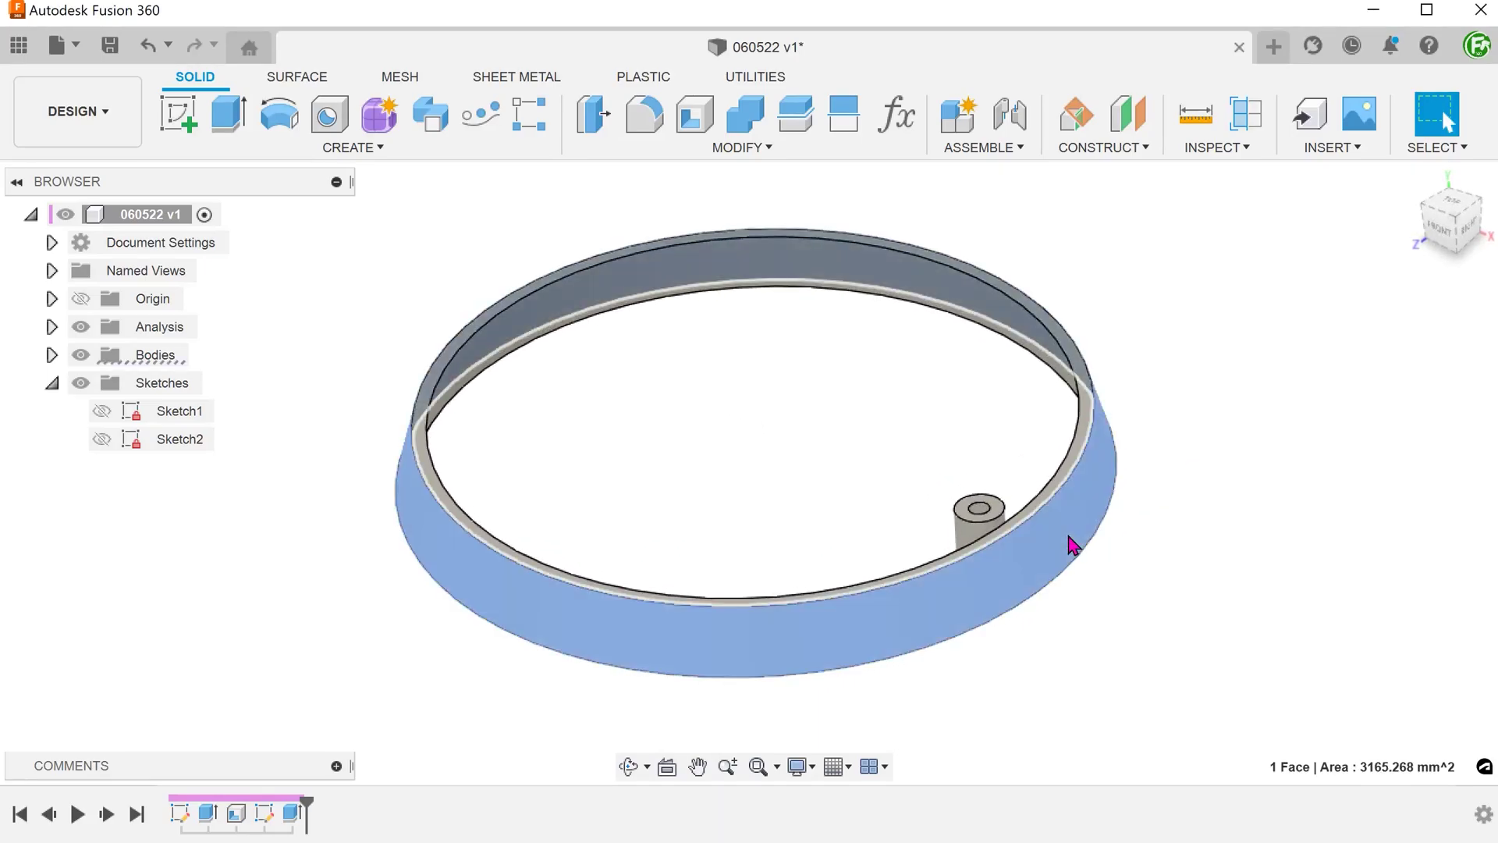
pyautogui.click(1185, 546)
pyautogui.click(1061, 461)
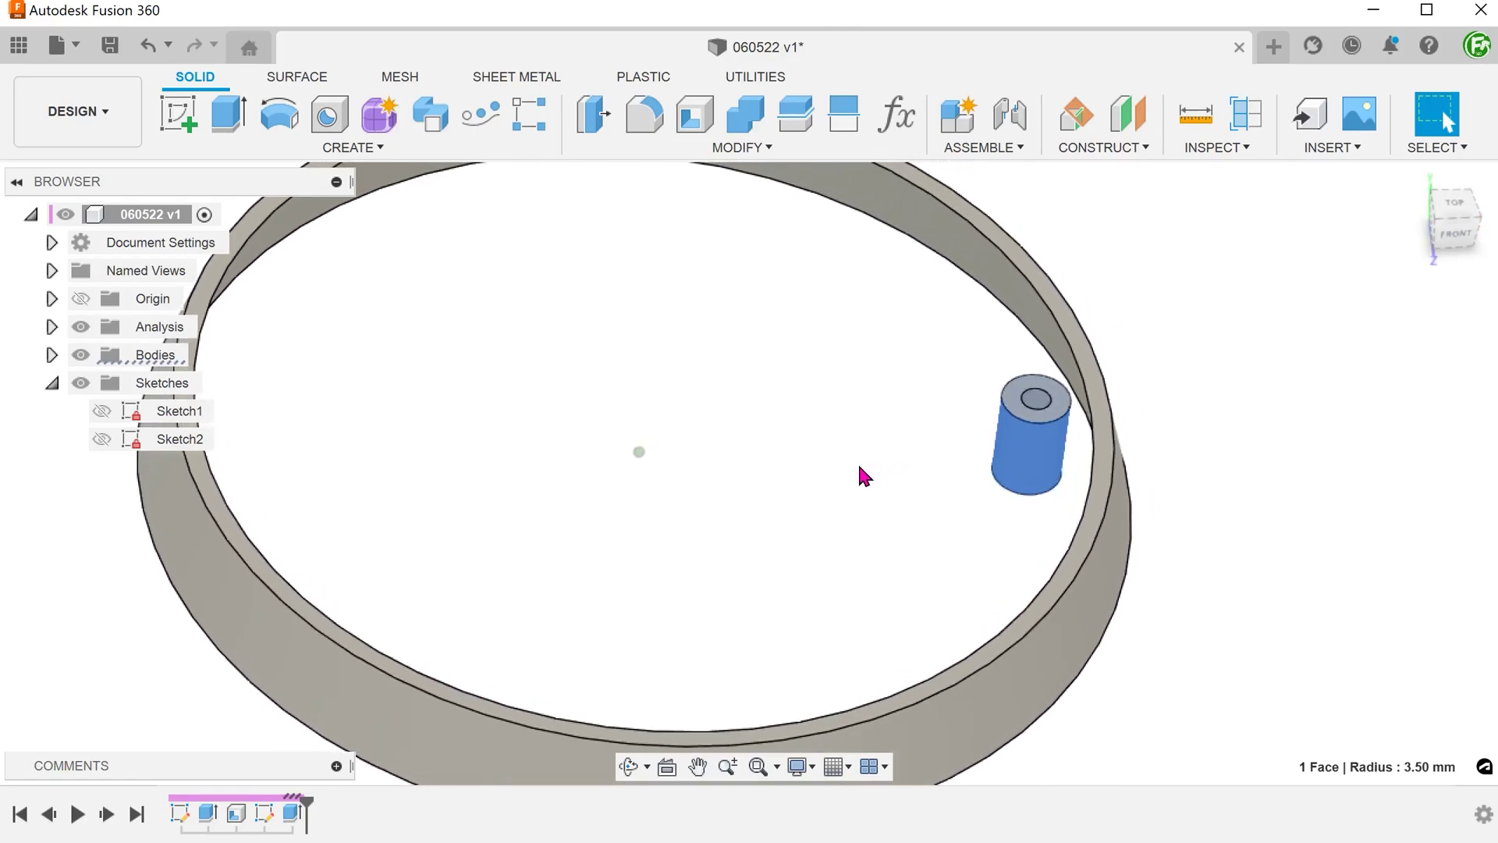
pyautogui.keyDown('shift'); pyautogui.moveTo(859, 467); pyautogui.dragTo(792, 426, button='middle'); pyautogui.keyUp('shift')
pyautogui.click(797, 450)
pyautogui.click(1241, 113)
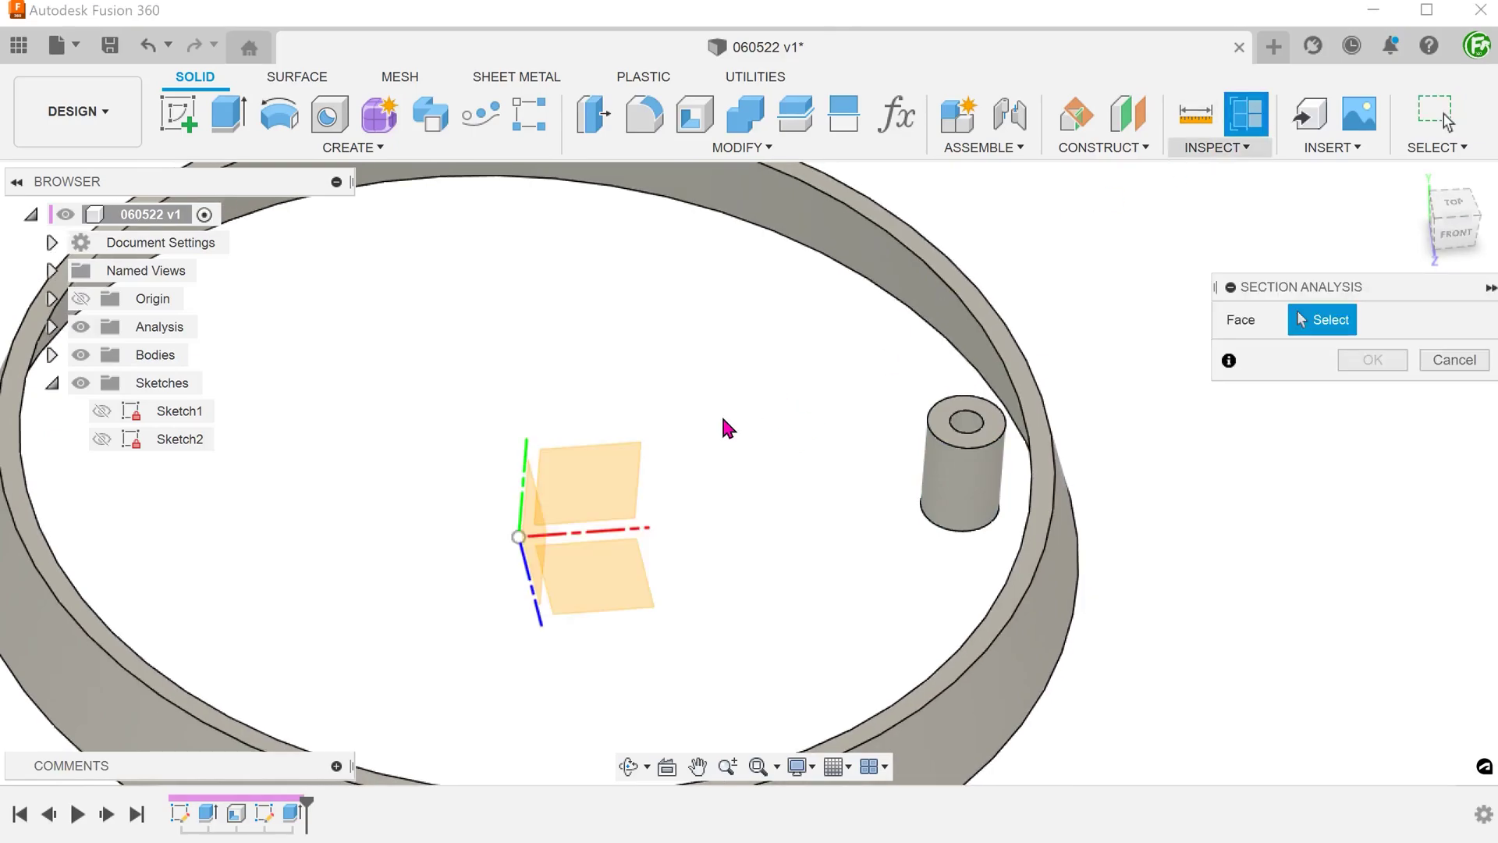
pyautogui.click(634, 467)
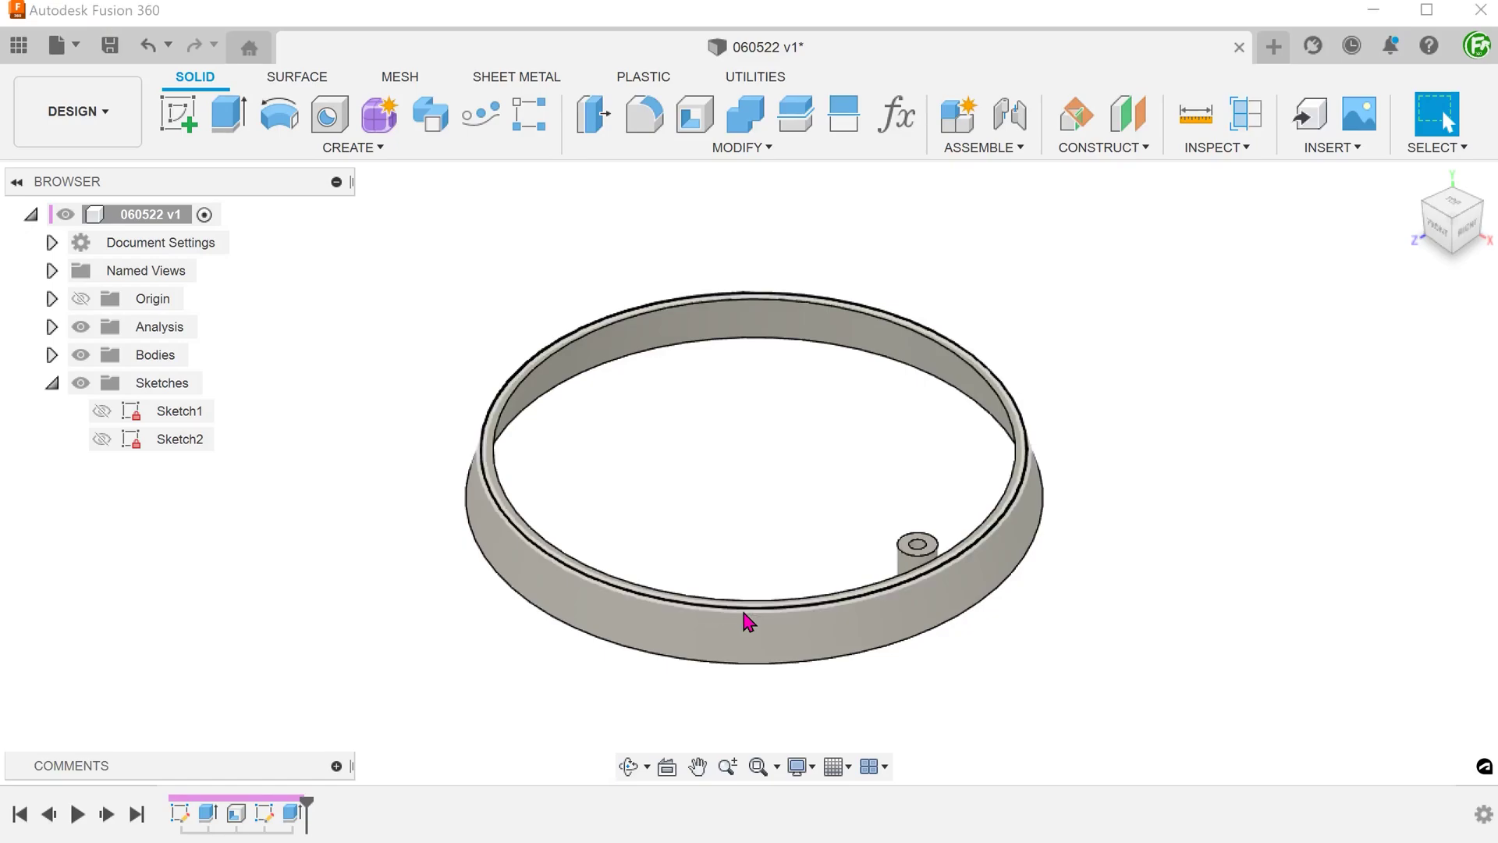
# Show Sketch2 and extrude its narrow rectangular profile between the boss and the ring 10 mm, using the Join operation
pyautogui.click(101, 441)
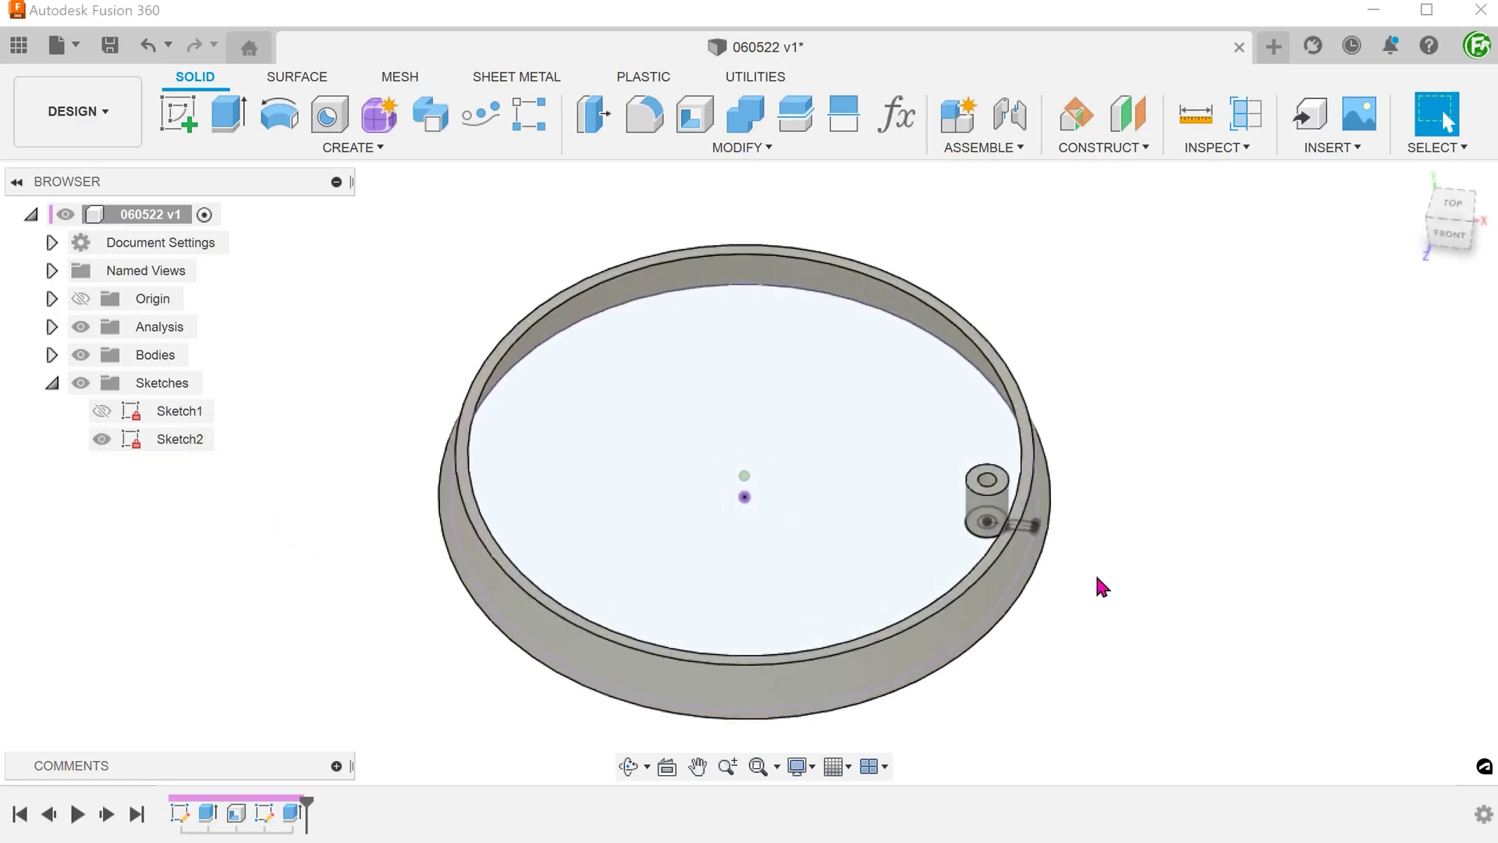
pyautogui.keyDown('shift'); pyautogui.moveTo(1098, 584); pyautogui.dragTo(1190, 502, button='middle'); pyautogui.keyUp('shift')
pyautogui.scroll(4, 1184, 491)
pyautogui.scroll(5, 1186, 470)
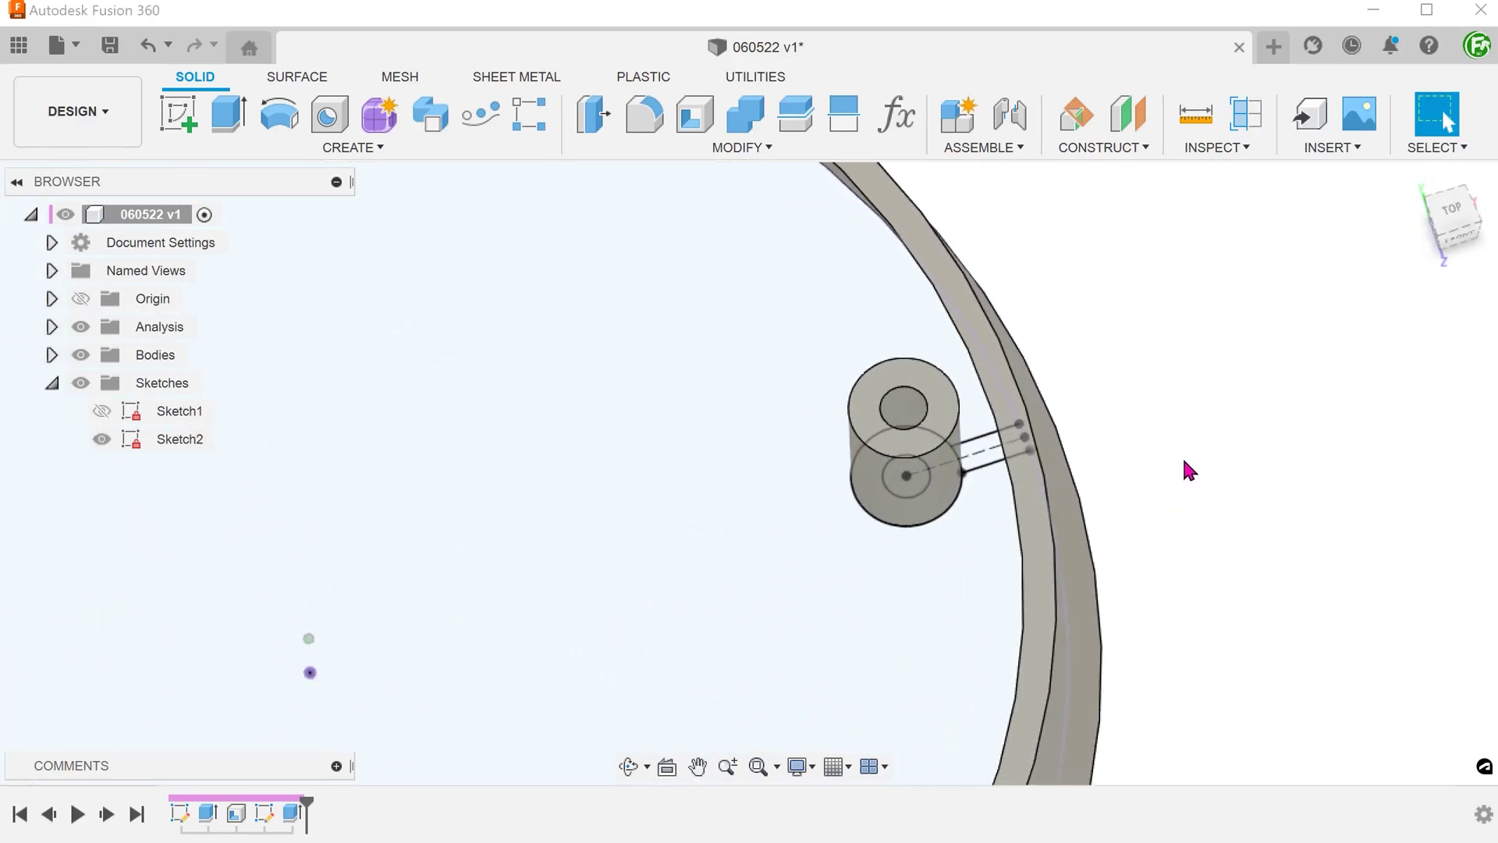
pyautogui.click(950, 424)
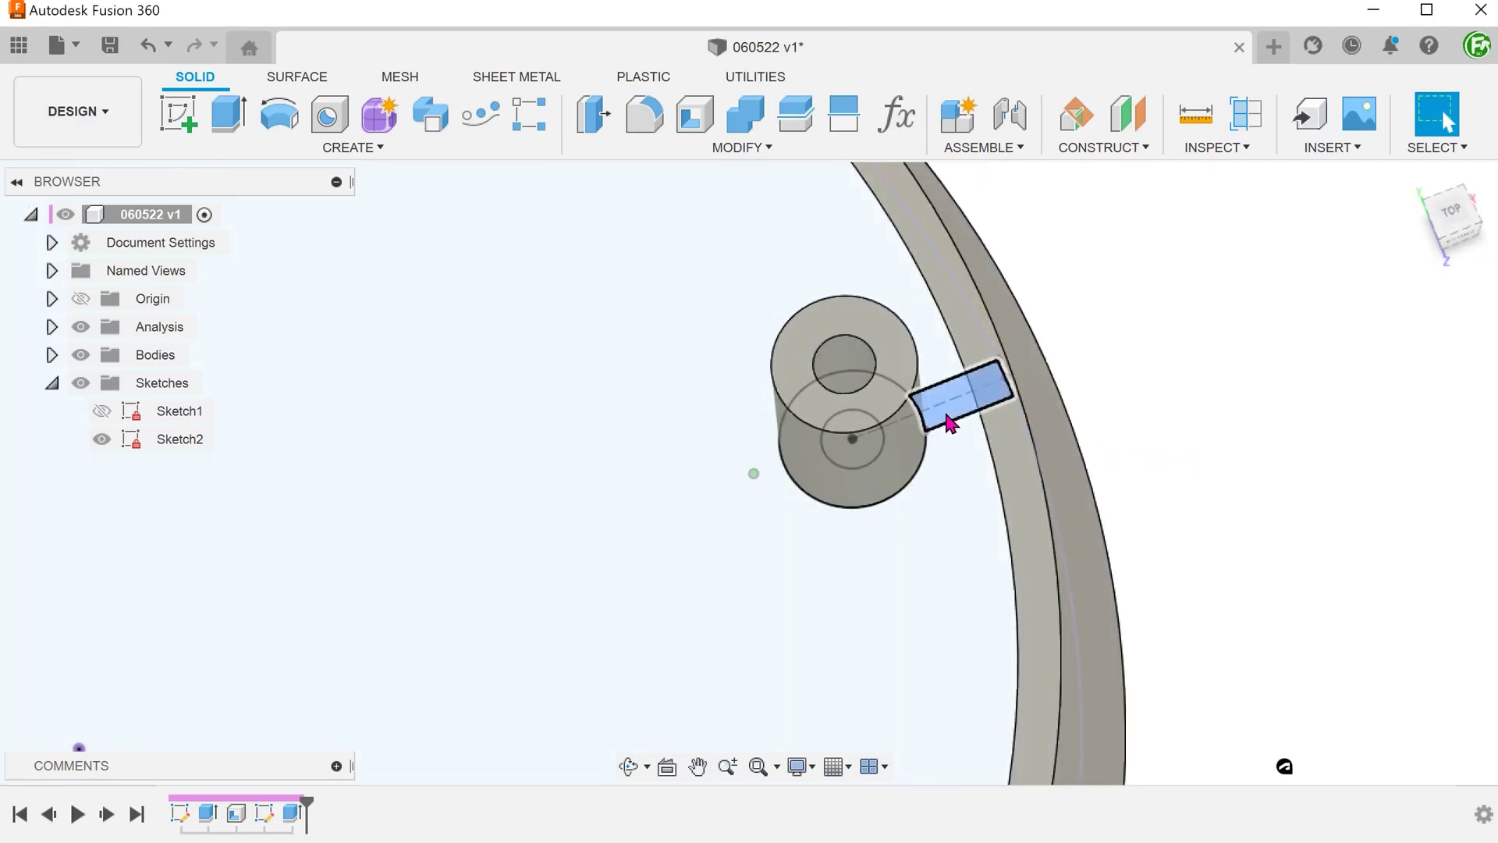
pyautogui.moveTo(950, 424)
pyautogui.keyDown('shift'); pyautogui.mouseDown(button='middle')
pyautogui.moveTo(1046, 448)
pyautogui.moveTo(1177, 411)
pyautogui.moveTo(993, 428)
pyautogui.moveTo(920, 419)
pyautogui.mouseUp(button='middle'); pyautogui.keyUp('shift')
pyautogui.press('e')
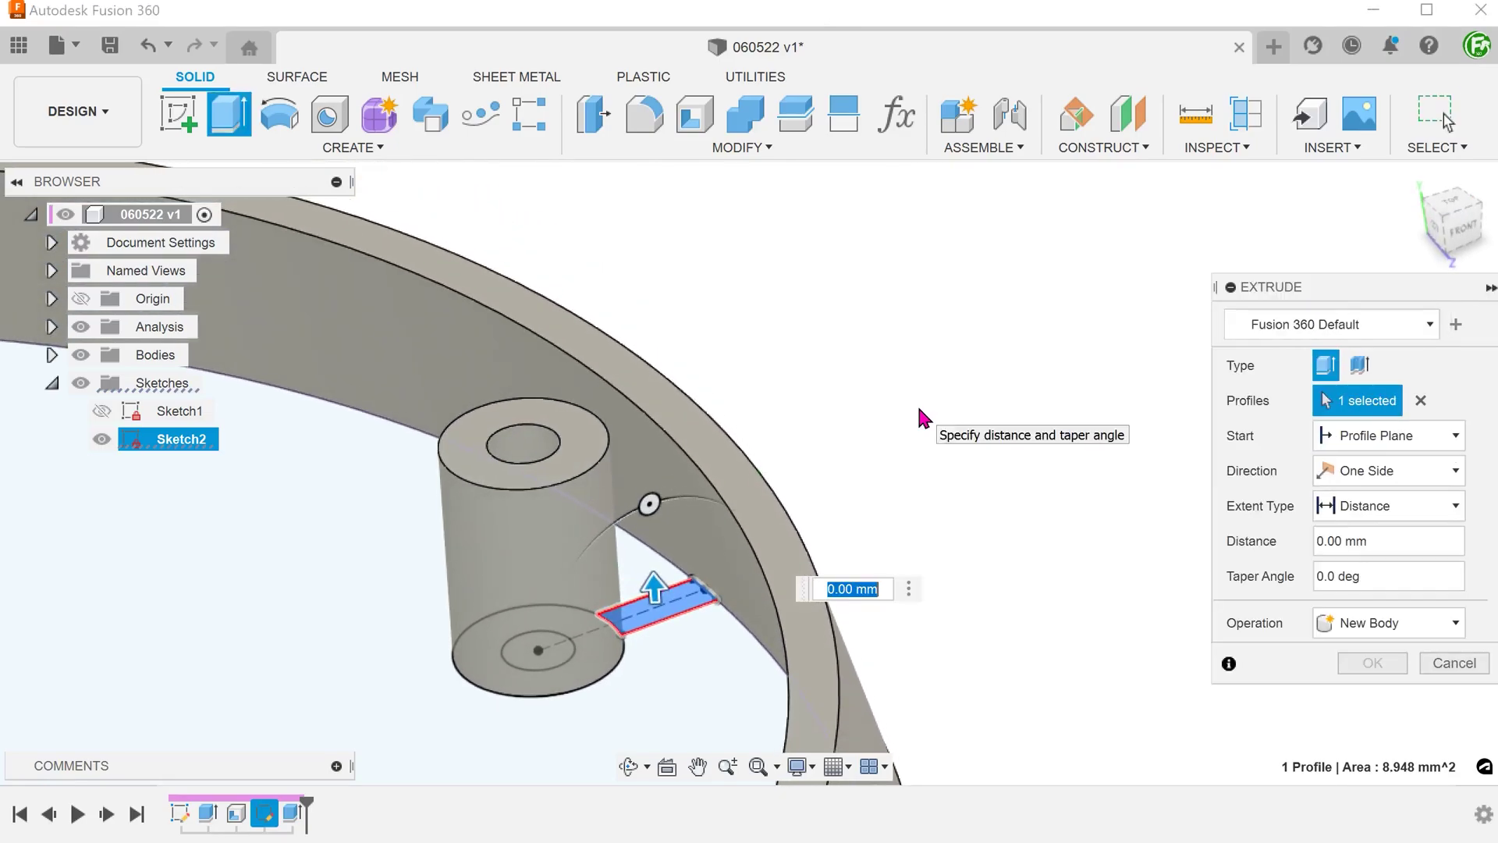
pyautogui.write('10')
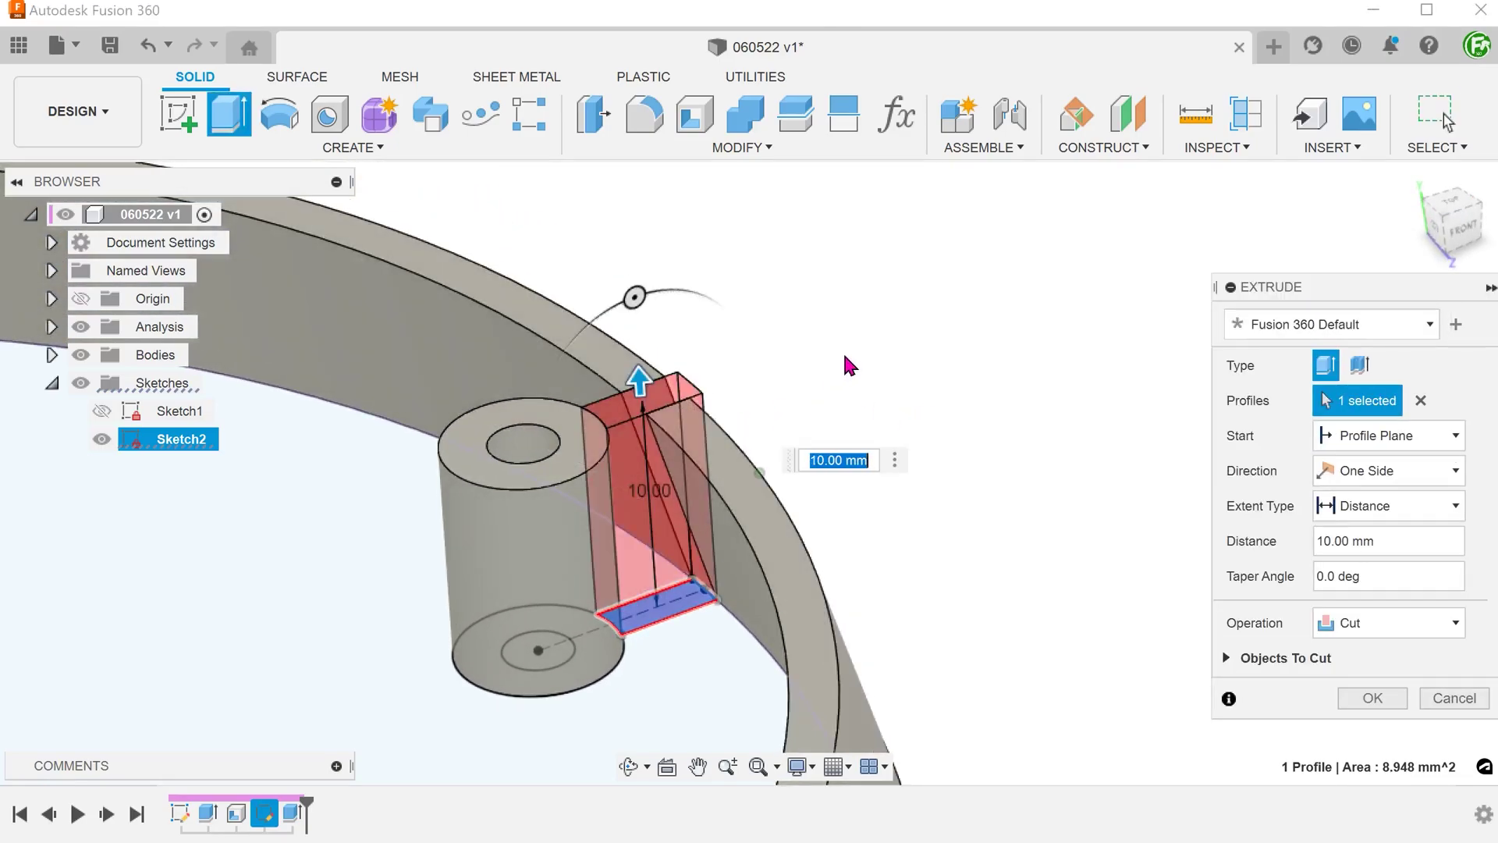
pyautogui.click(1350, 624)
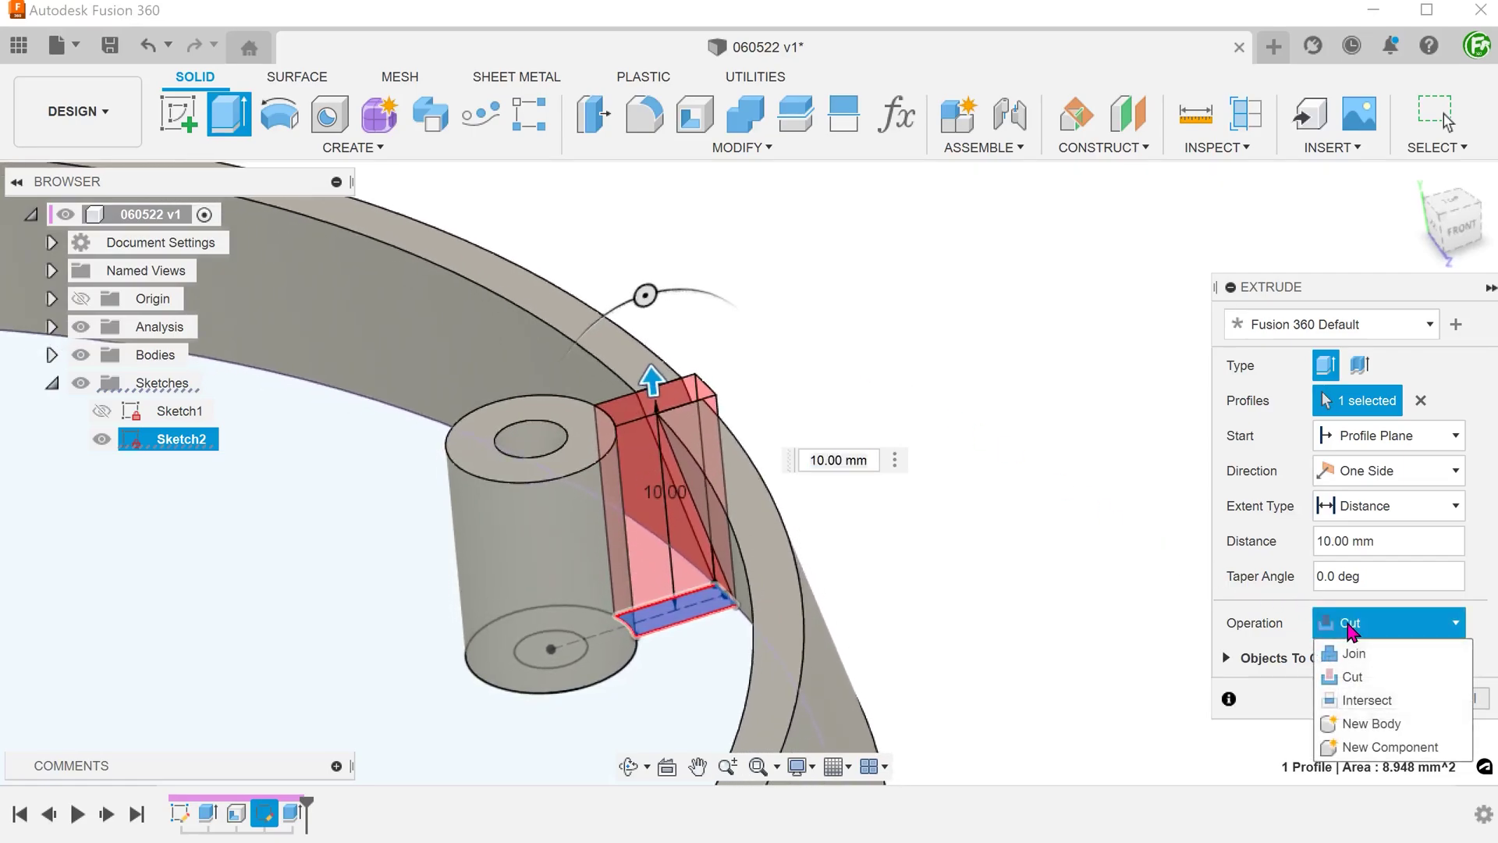
pyautogui.click(1384, 655)
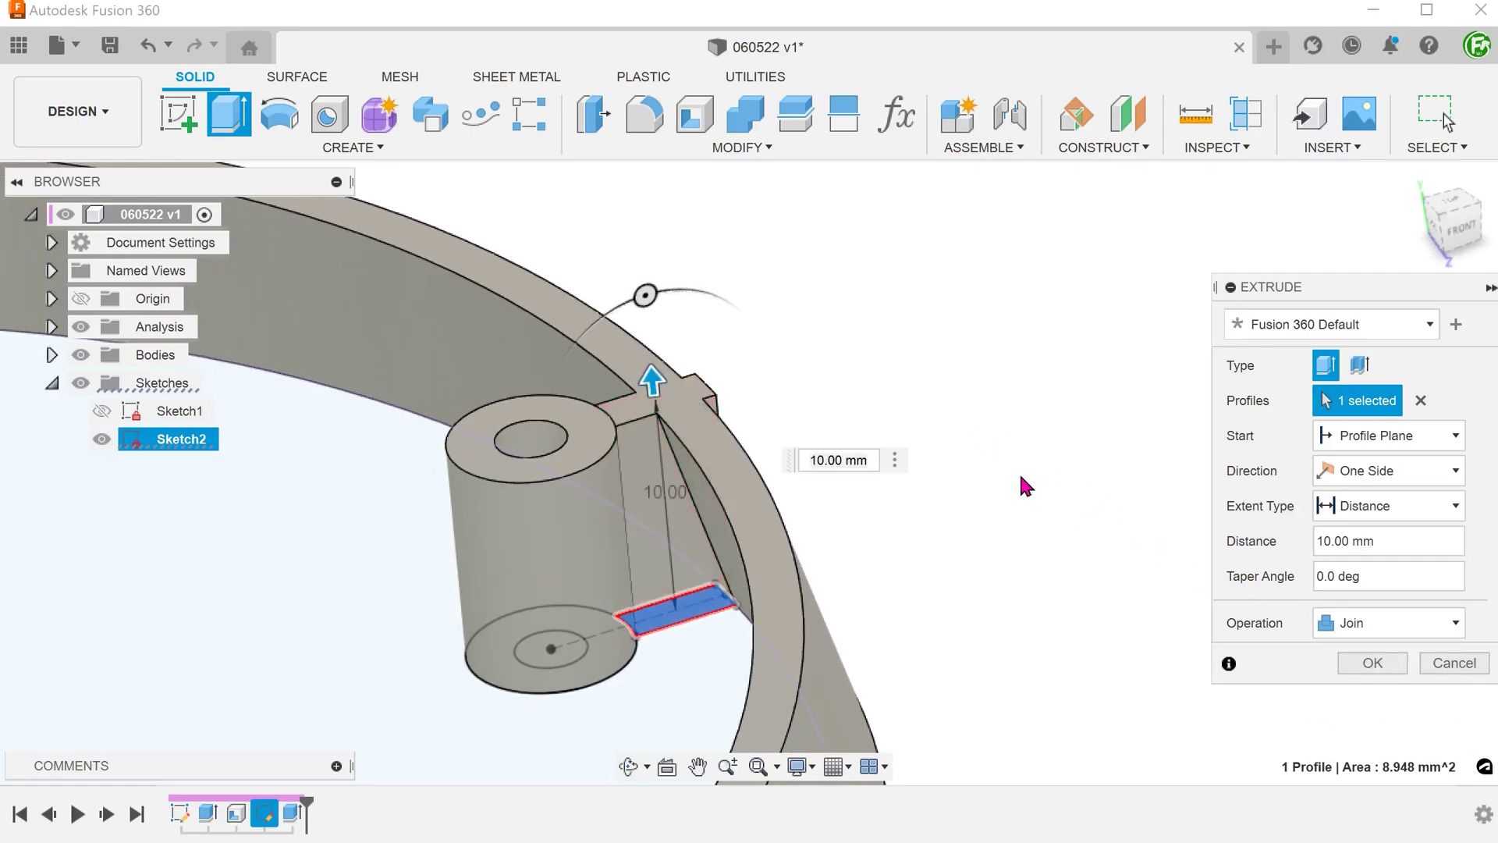
pyautogui.keyDown('shift'); pyautogui.moveTo(988, 456); pyautogui.dragTo(936, 367, button='middle'); pyautogui.keyUp('shift')
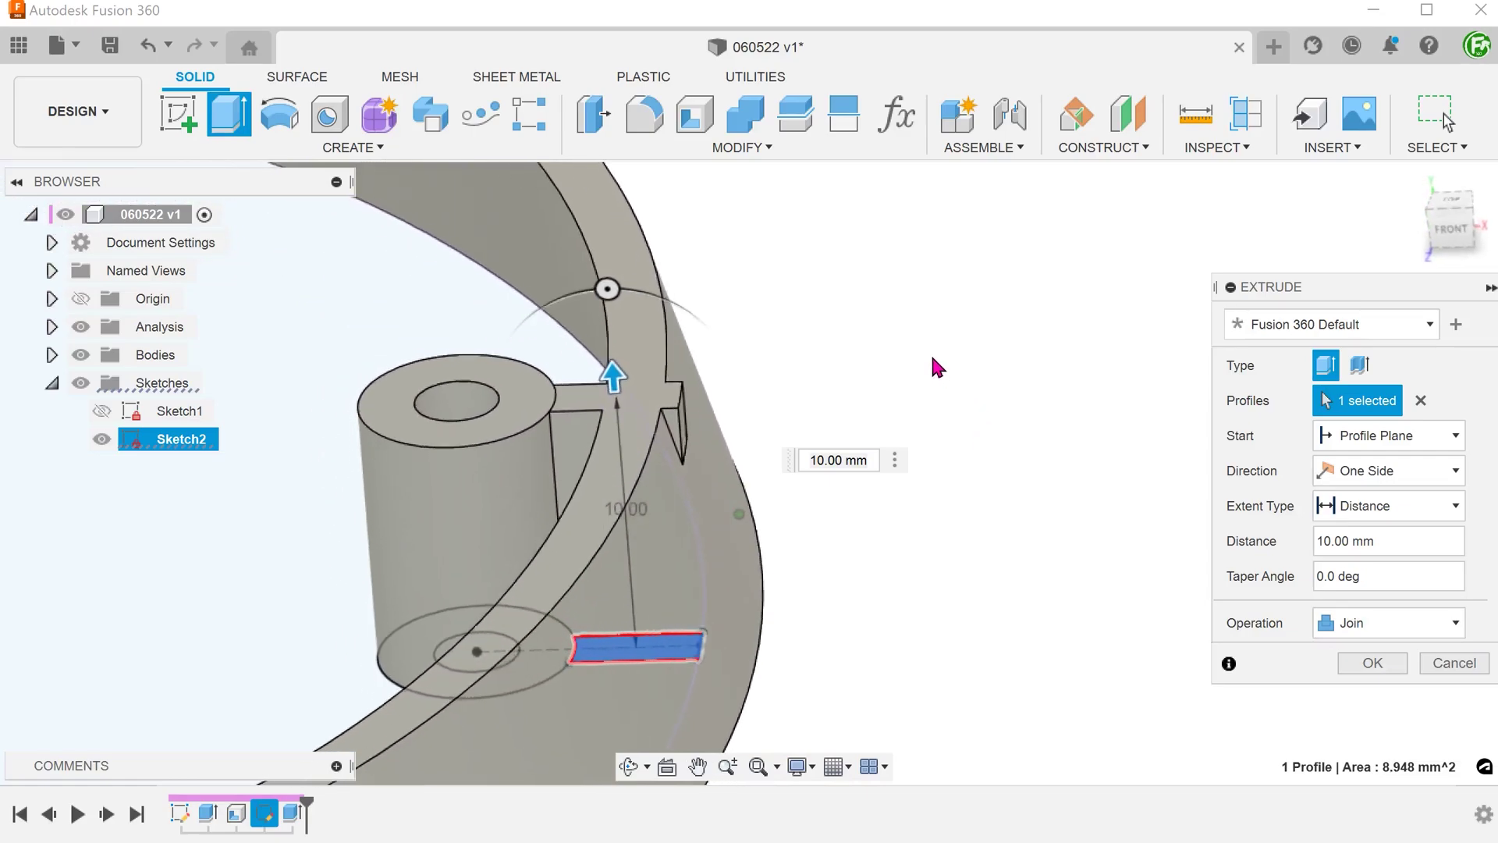
pyautogui.click(1363, 664)
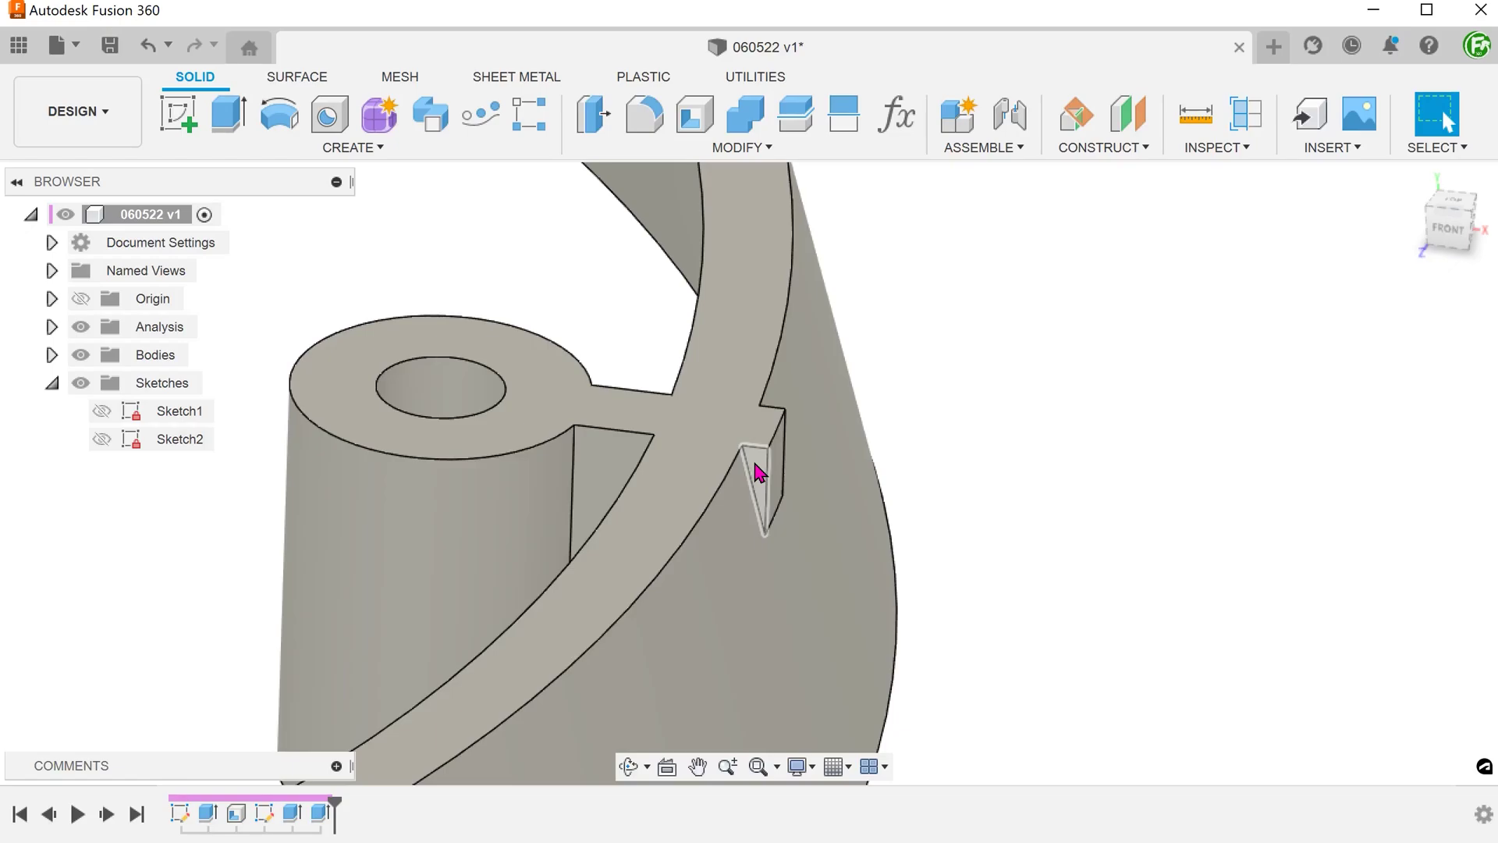
# Delete the face of the rib sliver protruding through the ring's outer wall
pyautogui.click(759, 472)
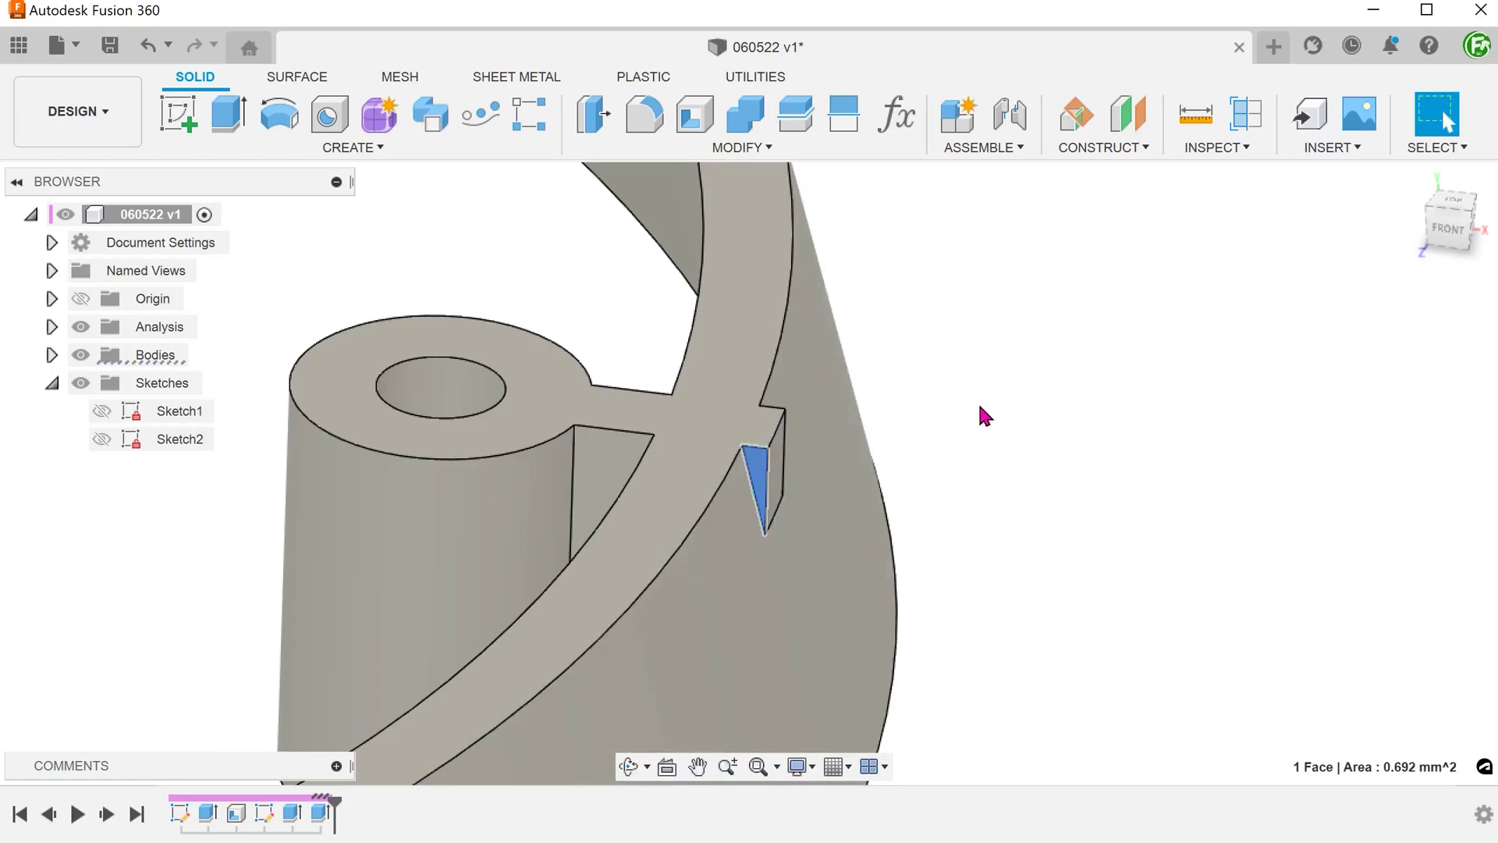
pyautogui.press('Delete')
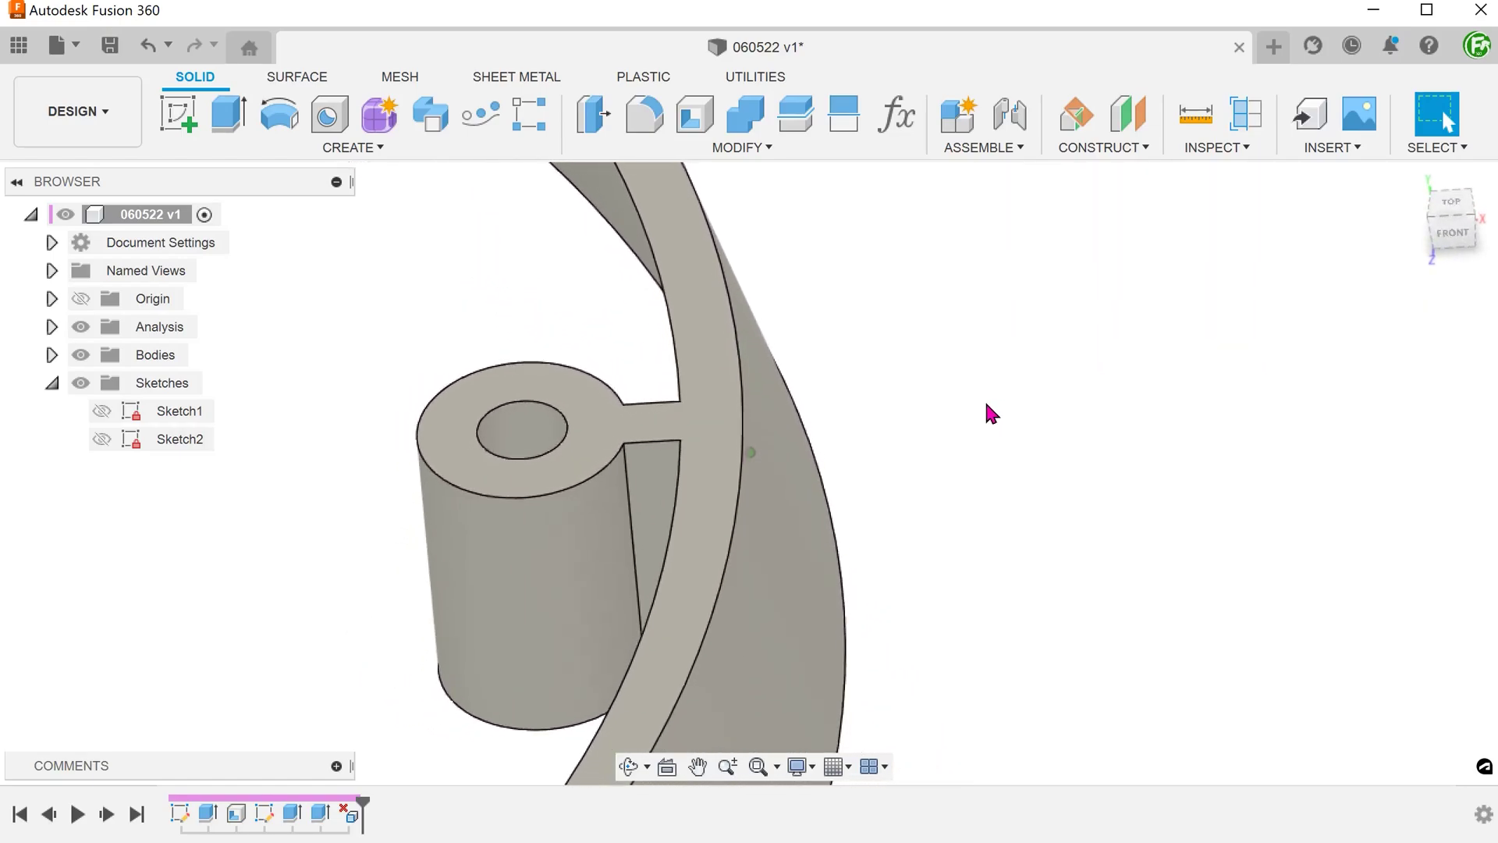
pyautogui.press('F6')
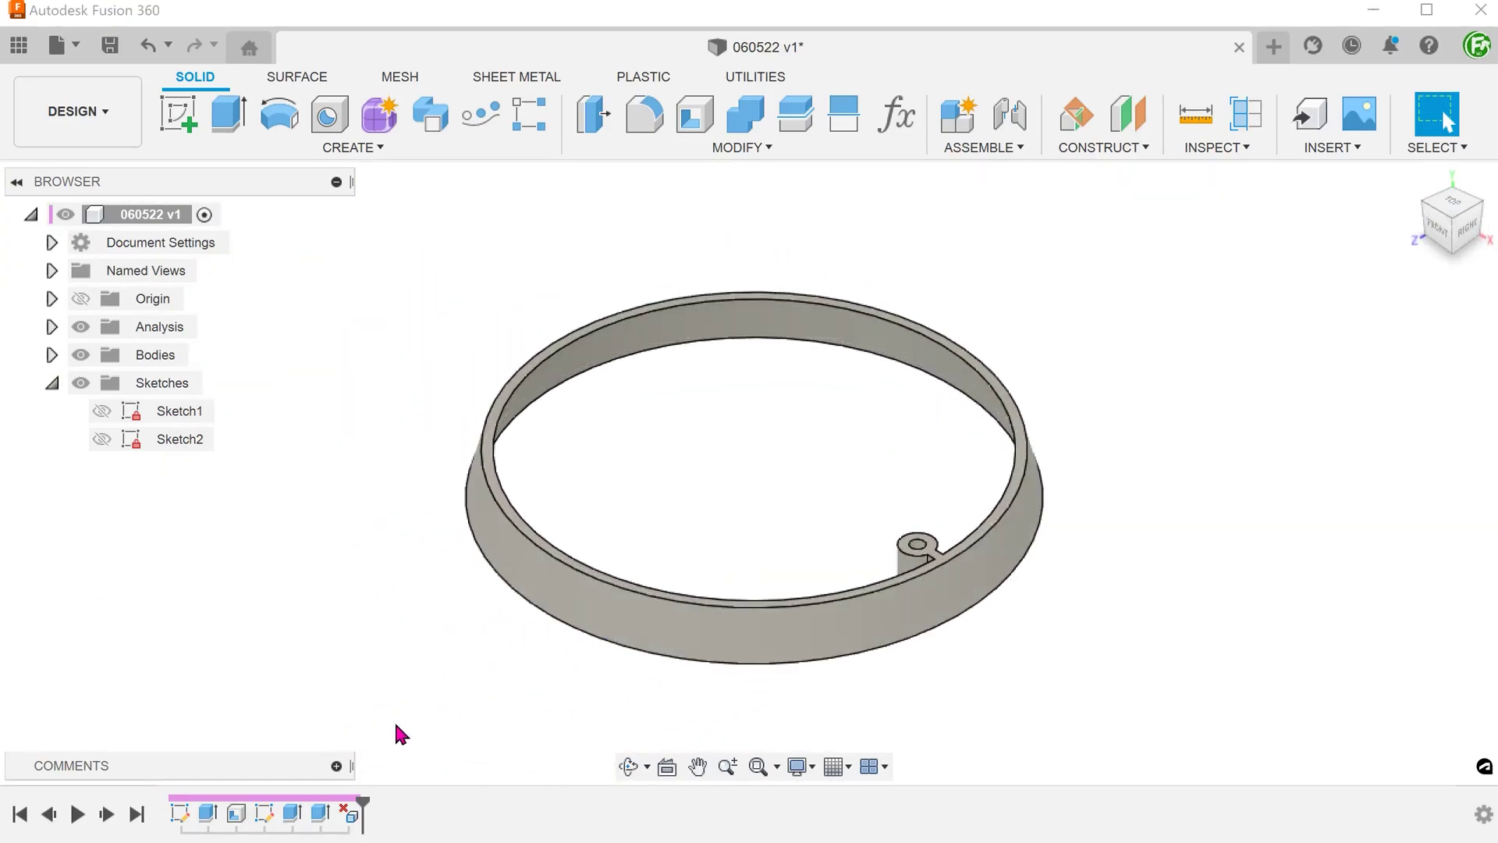
# Try changing the rib extrusion's extent type to To Object, with the ring's inner wall face as the target
pyautogui.doubleClick(320, 814)
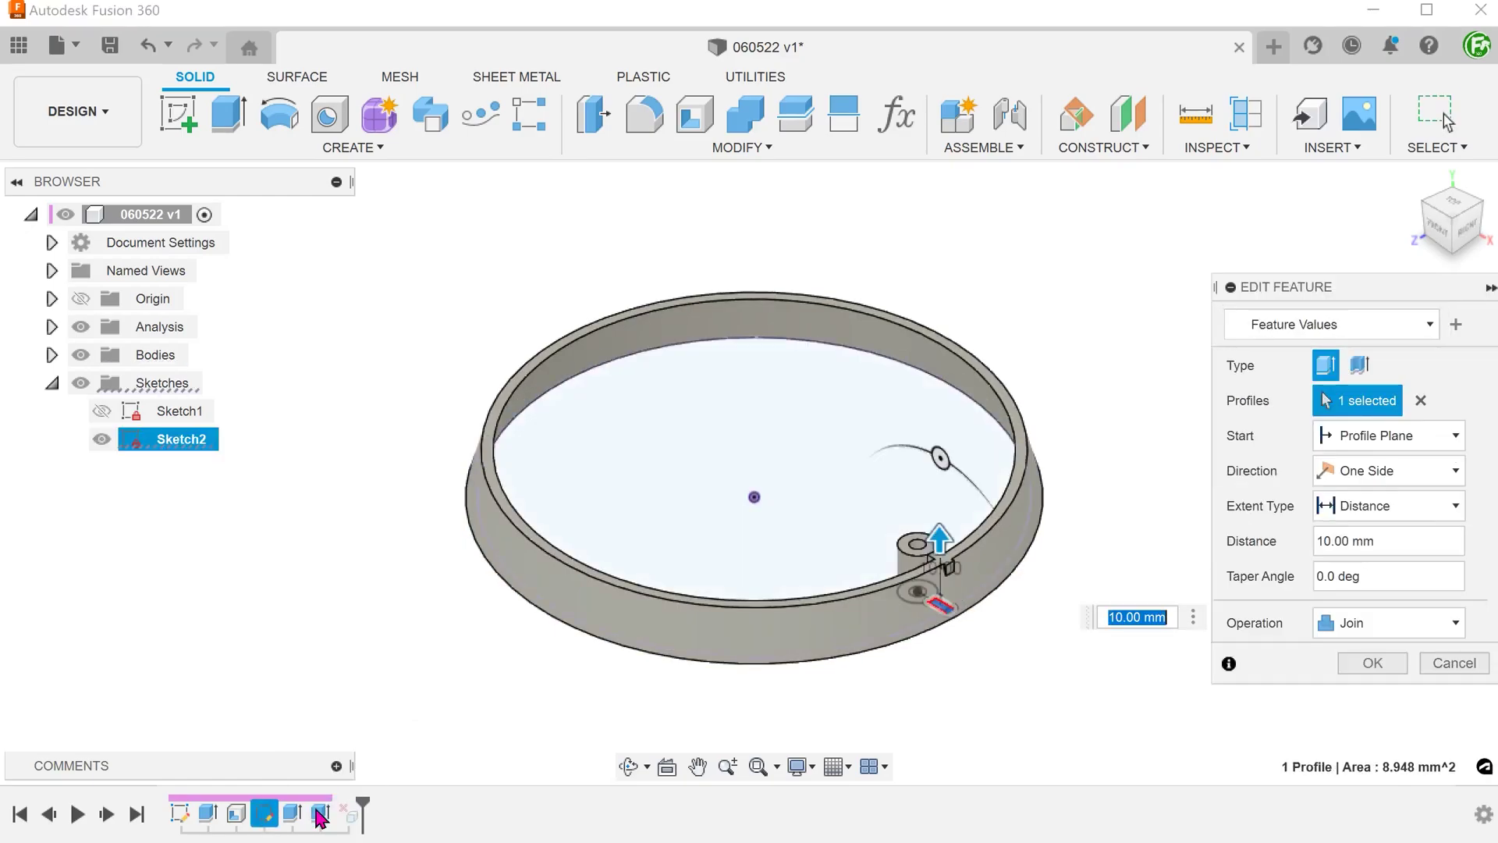
pyautogui.keyDown('shift'); pyautogui.moveTo(961, 675); pyautogui.dragTo(1013, 421, button='middle'); pyautogui.keyUp('shift')
pyautogui.scroll(3, 1012, 421)
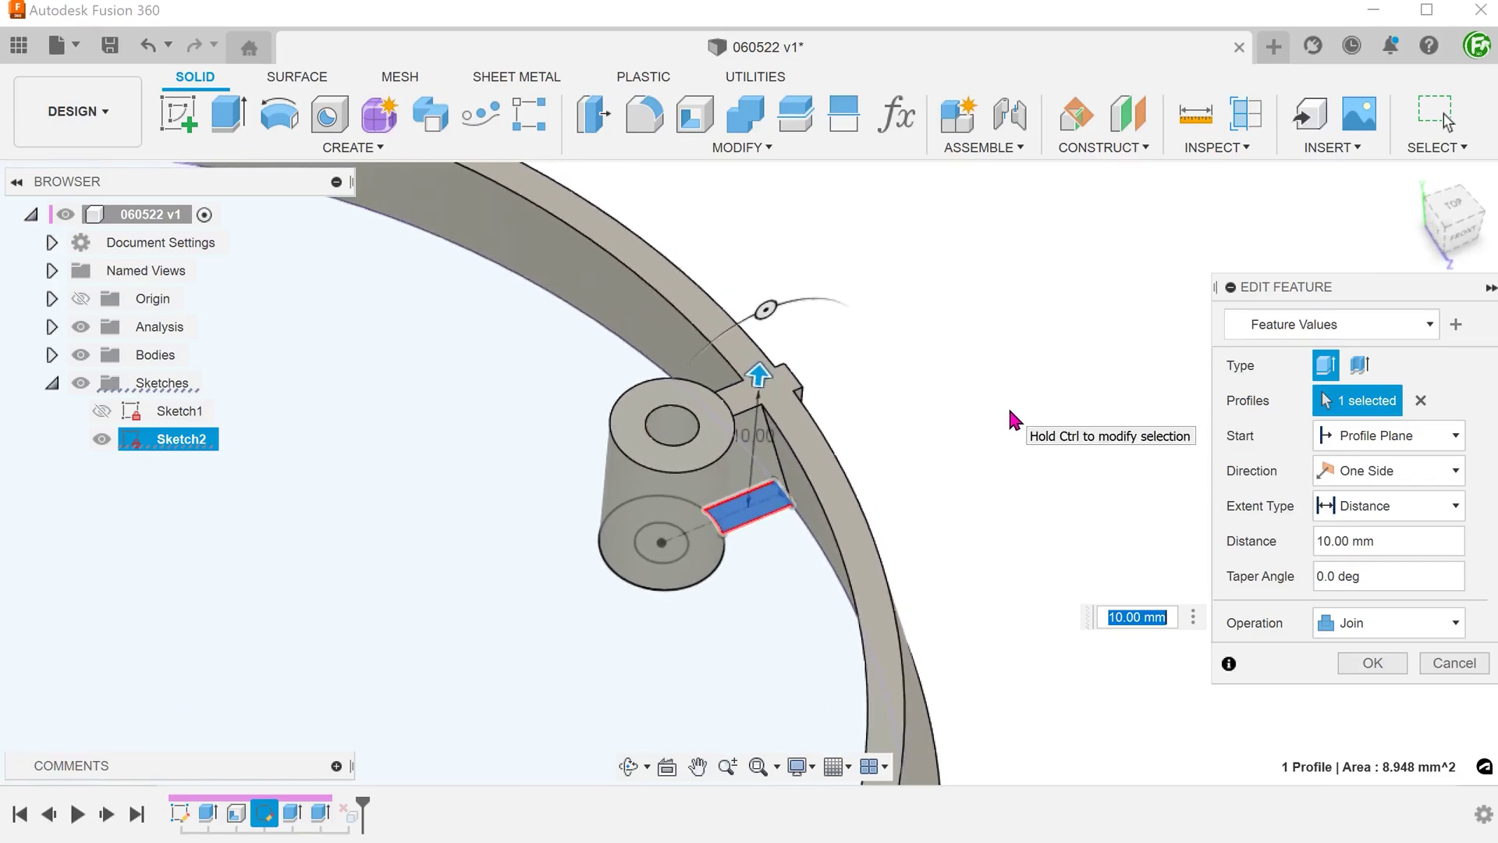
pyautogui.click(1364, 507)
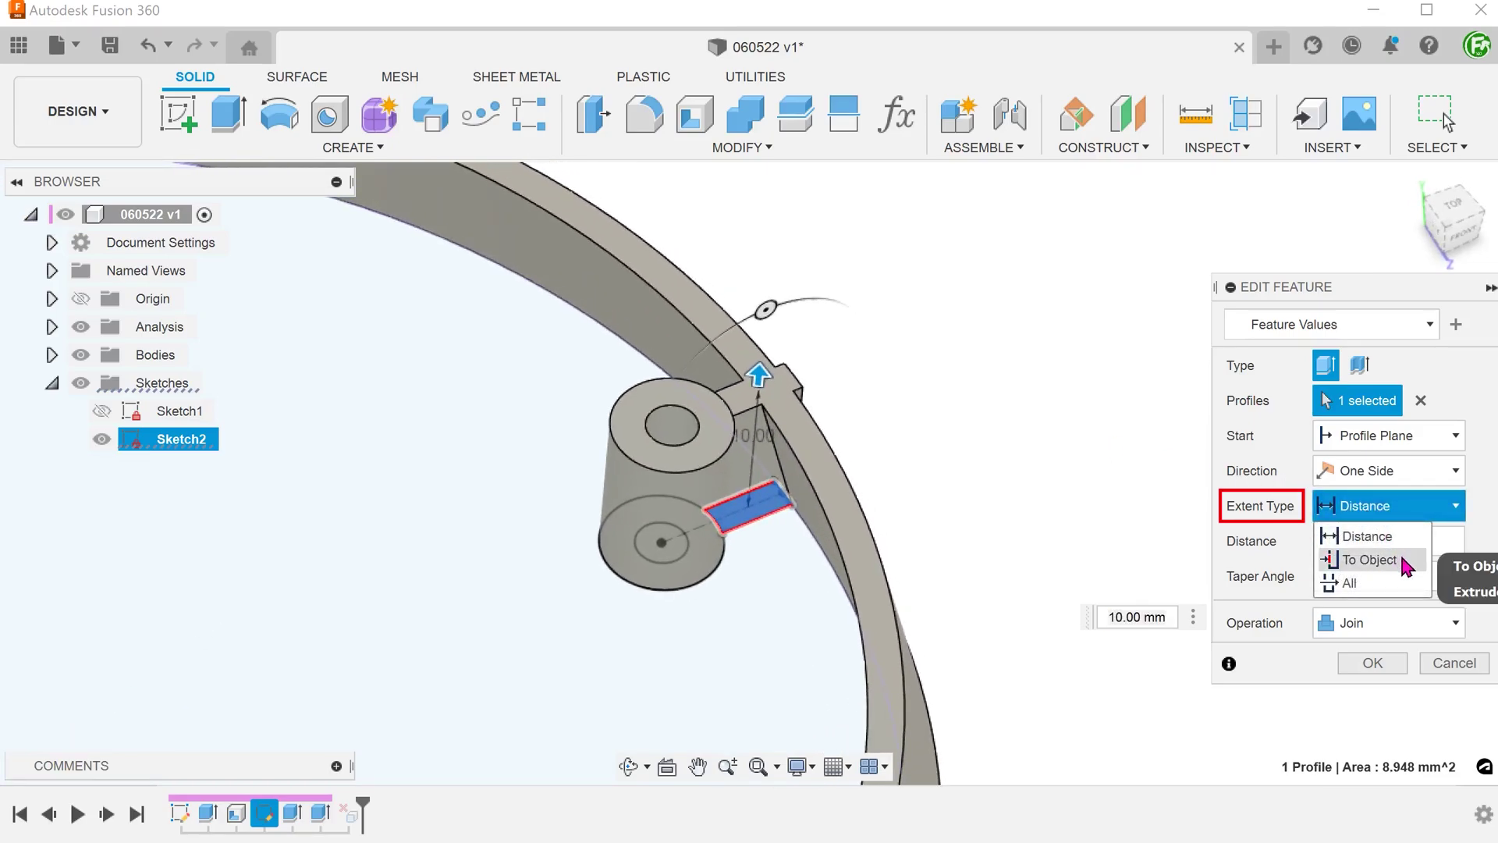
pyautogui.click(1370, 559)
pyautogui.scroll(4, 1029, 413)
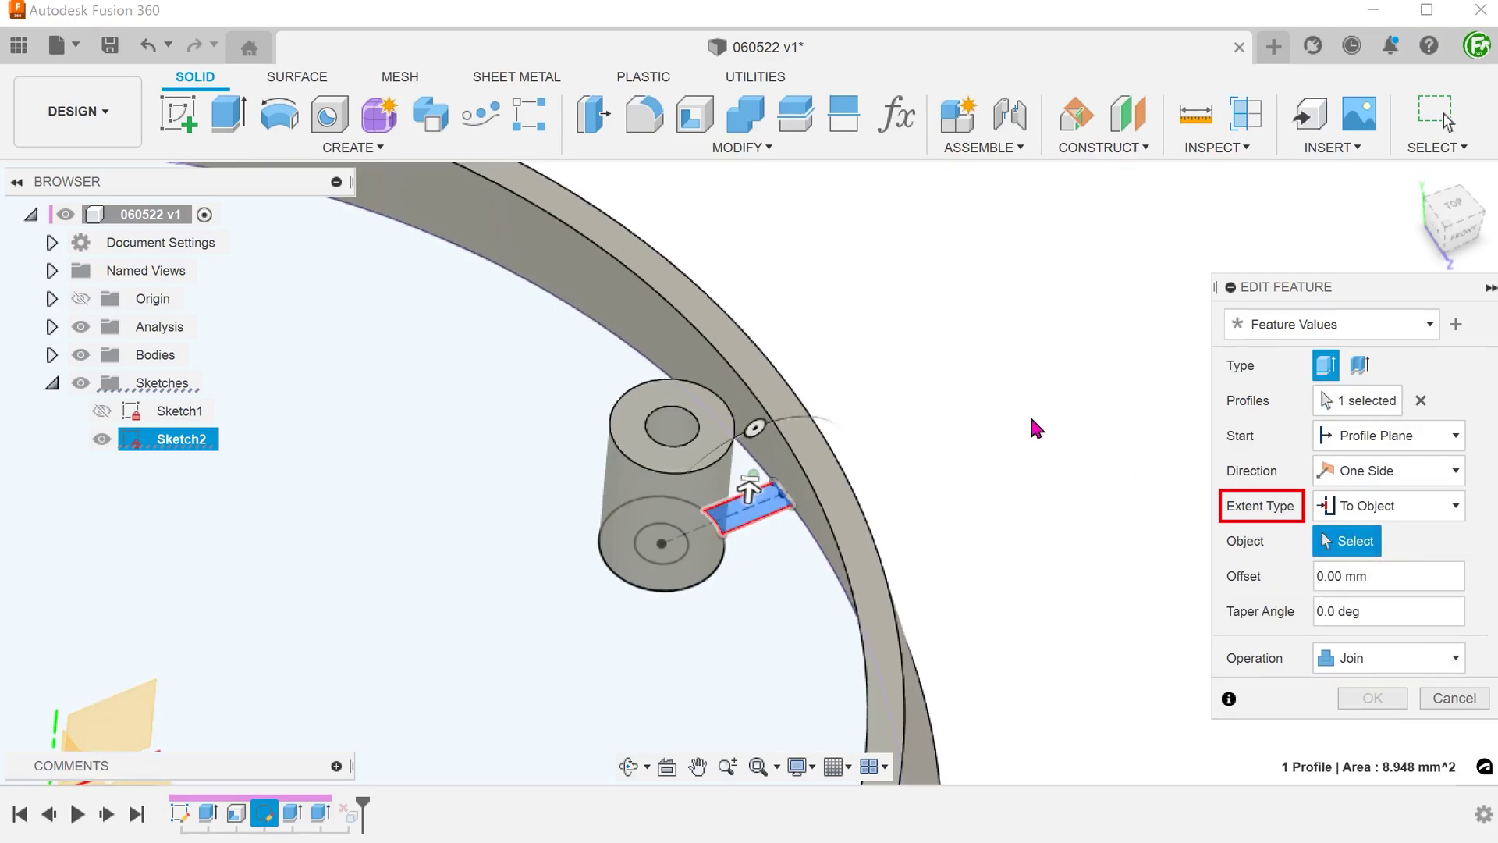
pyautogui.scroll(3, 1000, 409)
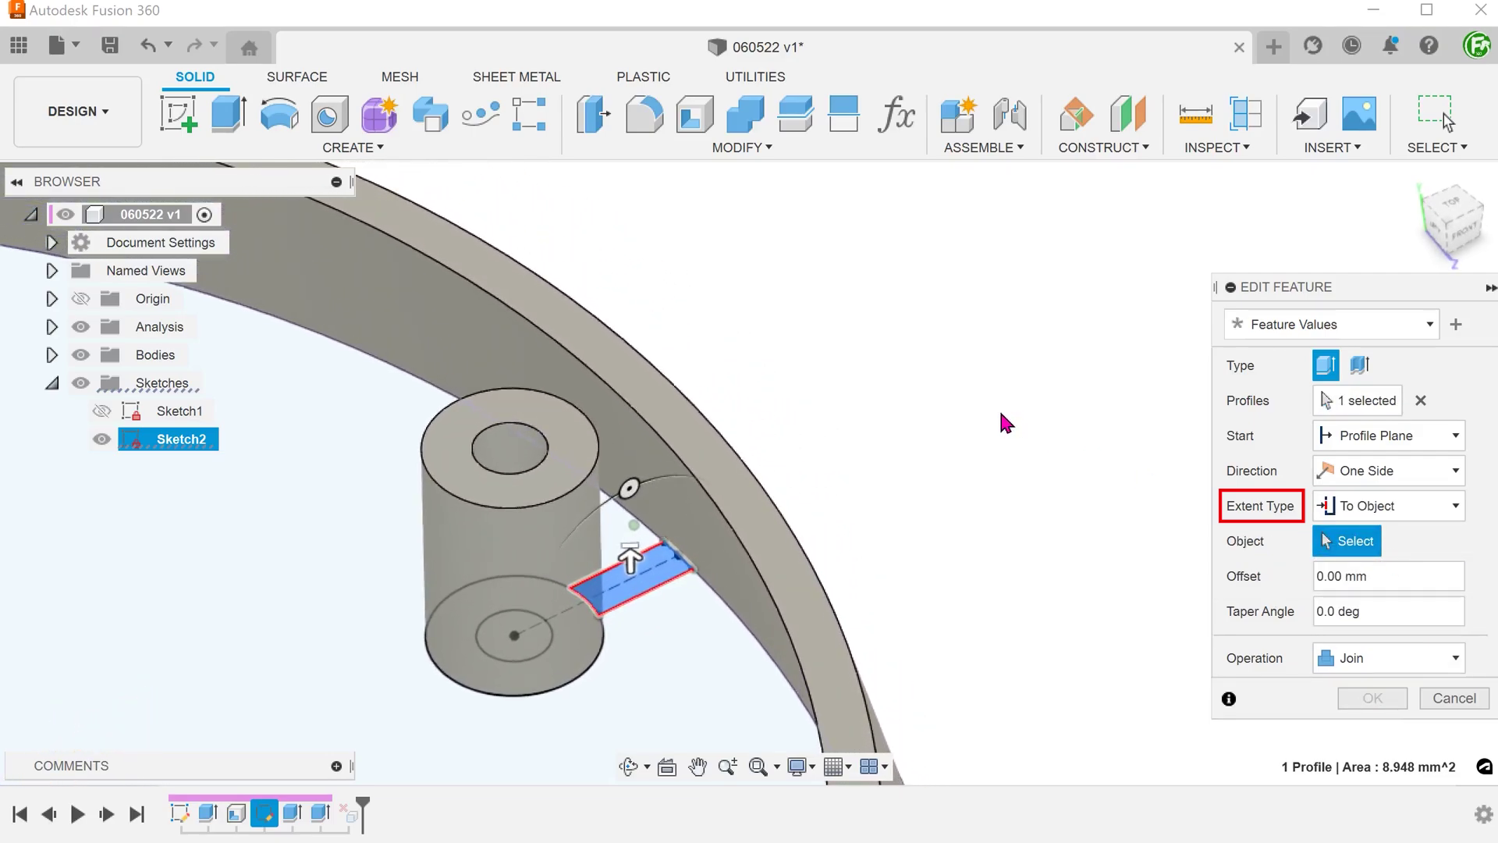
pyautogui.click(756, 557)
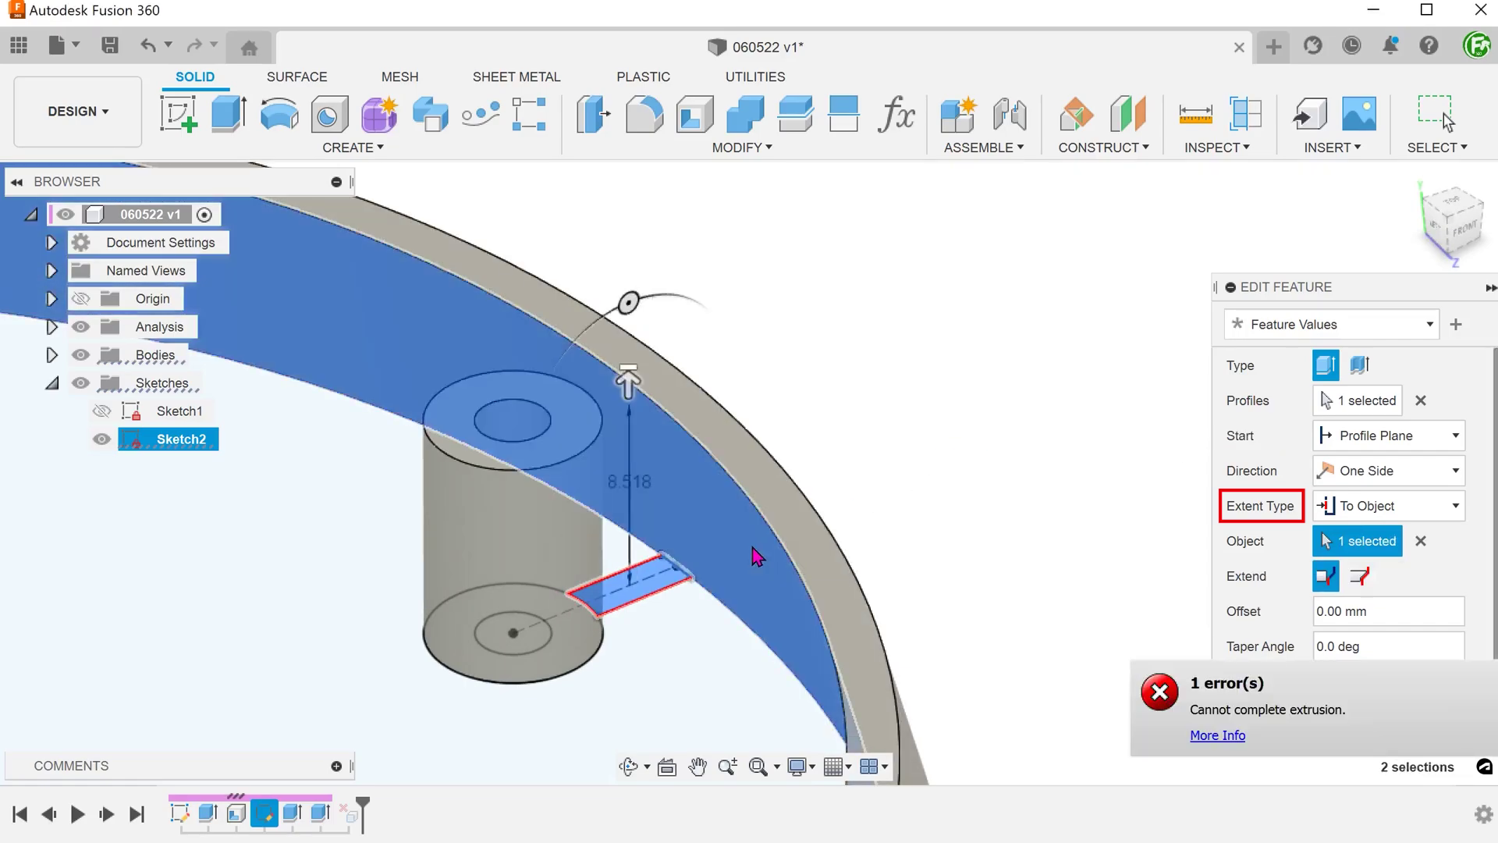
# Review the extrusion error details against the profile's overlap with the ring, and try the alternative Extend option
pyautogui.click(1216, 735)
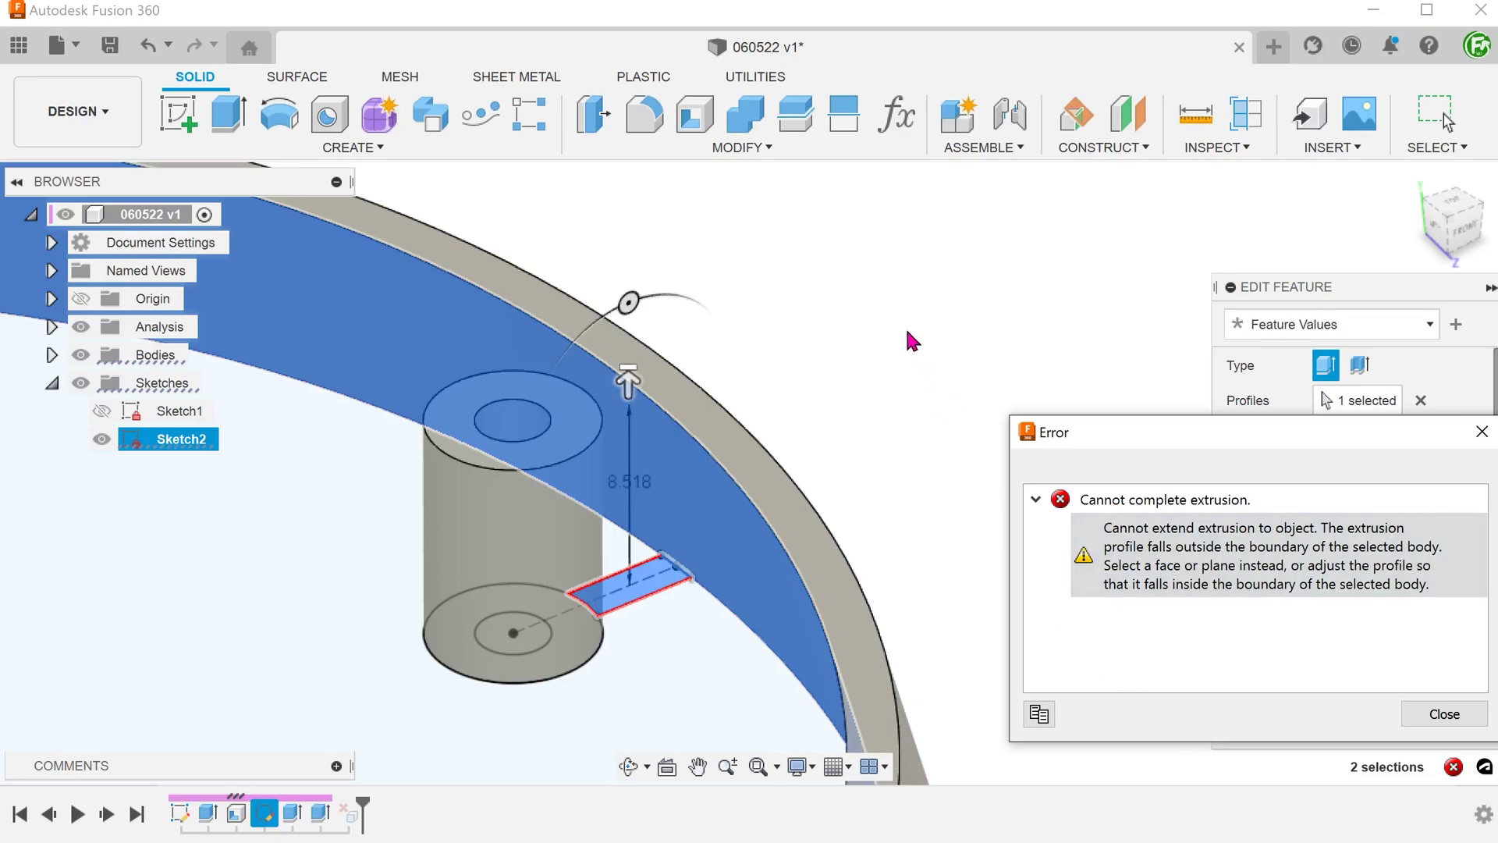
pyautogui.keyDown('shift'); pyautogui.moveTo(908, 330); pyautogui.dragTo(989, 314, button='middle'); pyautogui.keyUp('shift')
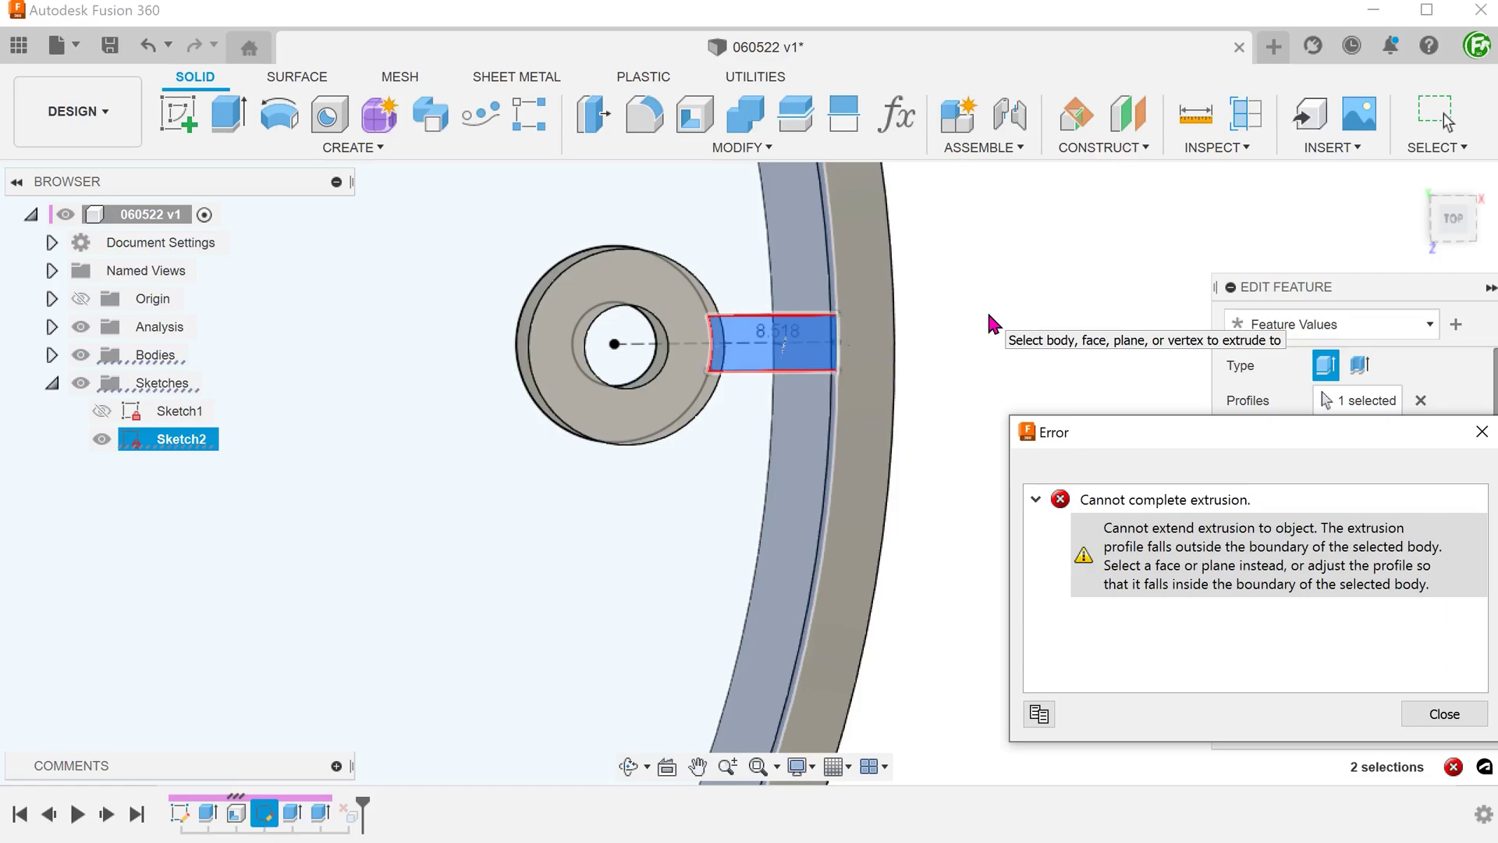
pyautogui.click(1445, 714)
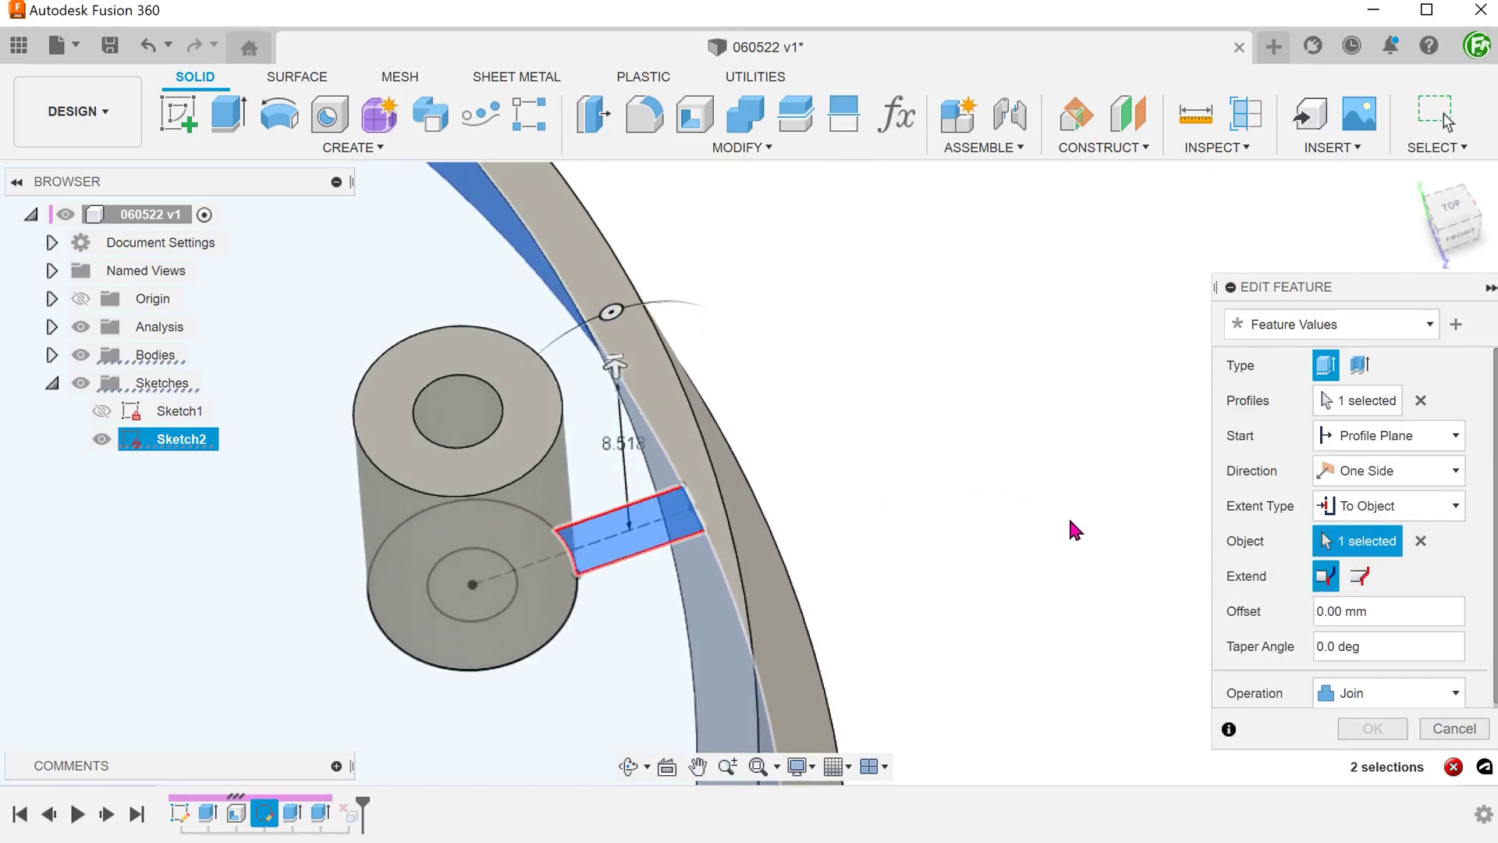
pyautogui.click(1361, 578)
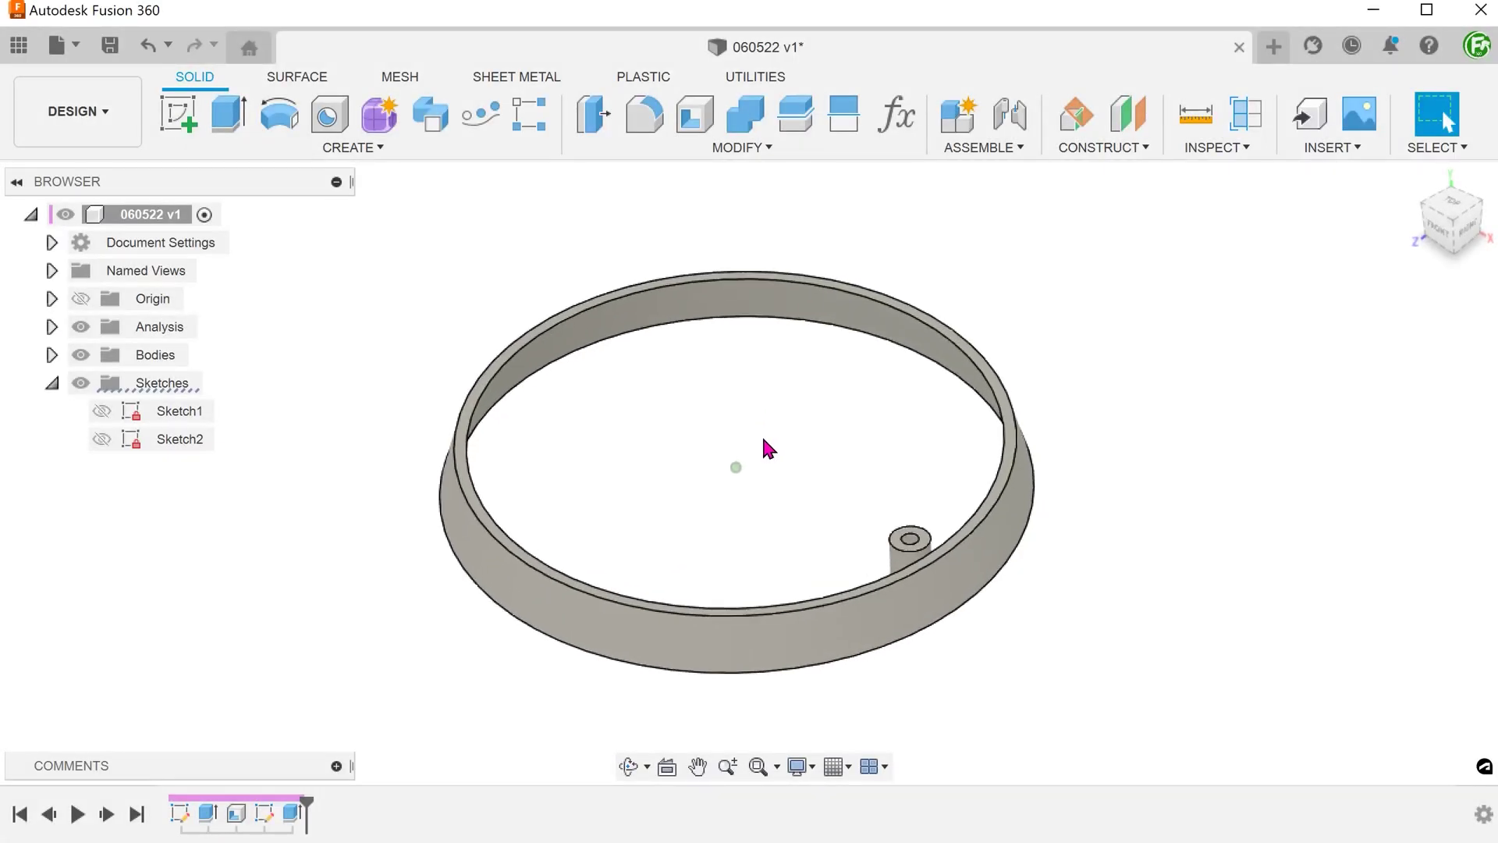
# Create a new sketch on the boss's annular top face
pyautogui.scroll(6, 763, 439)
pyautogui.keyDown('shift'); pyautogui.moveTo(763, 438); pyautogui.dragTo(705, 494, button='middle'); pyautogui.keyUp('shift')
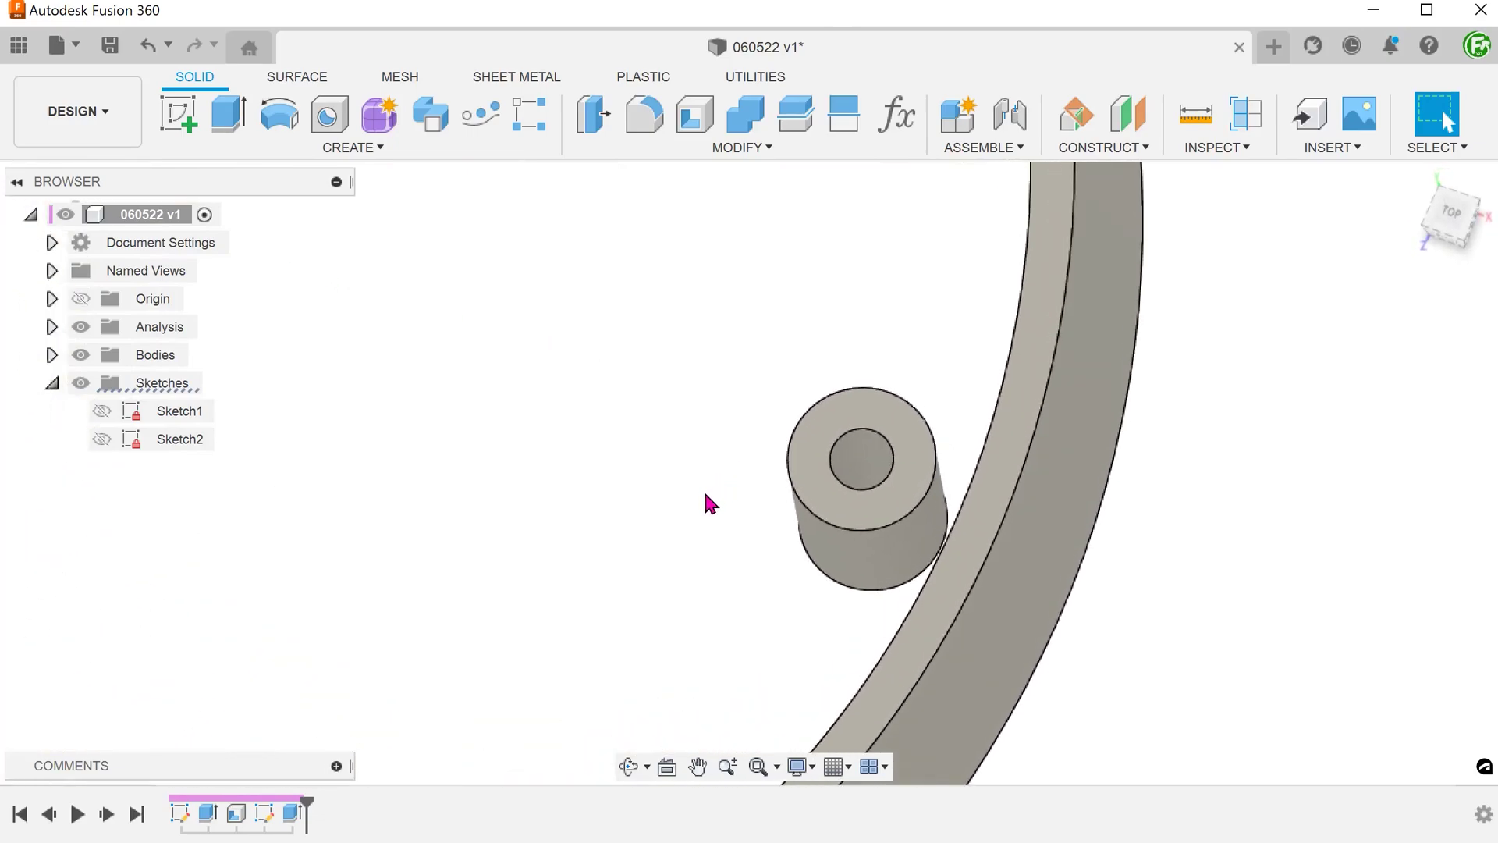
pyautogui.rightClick(800, 492)
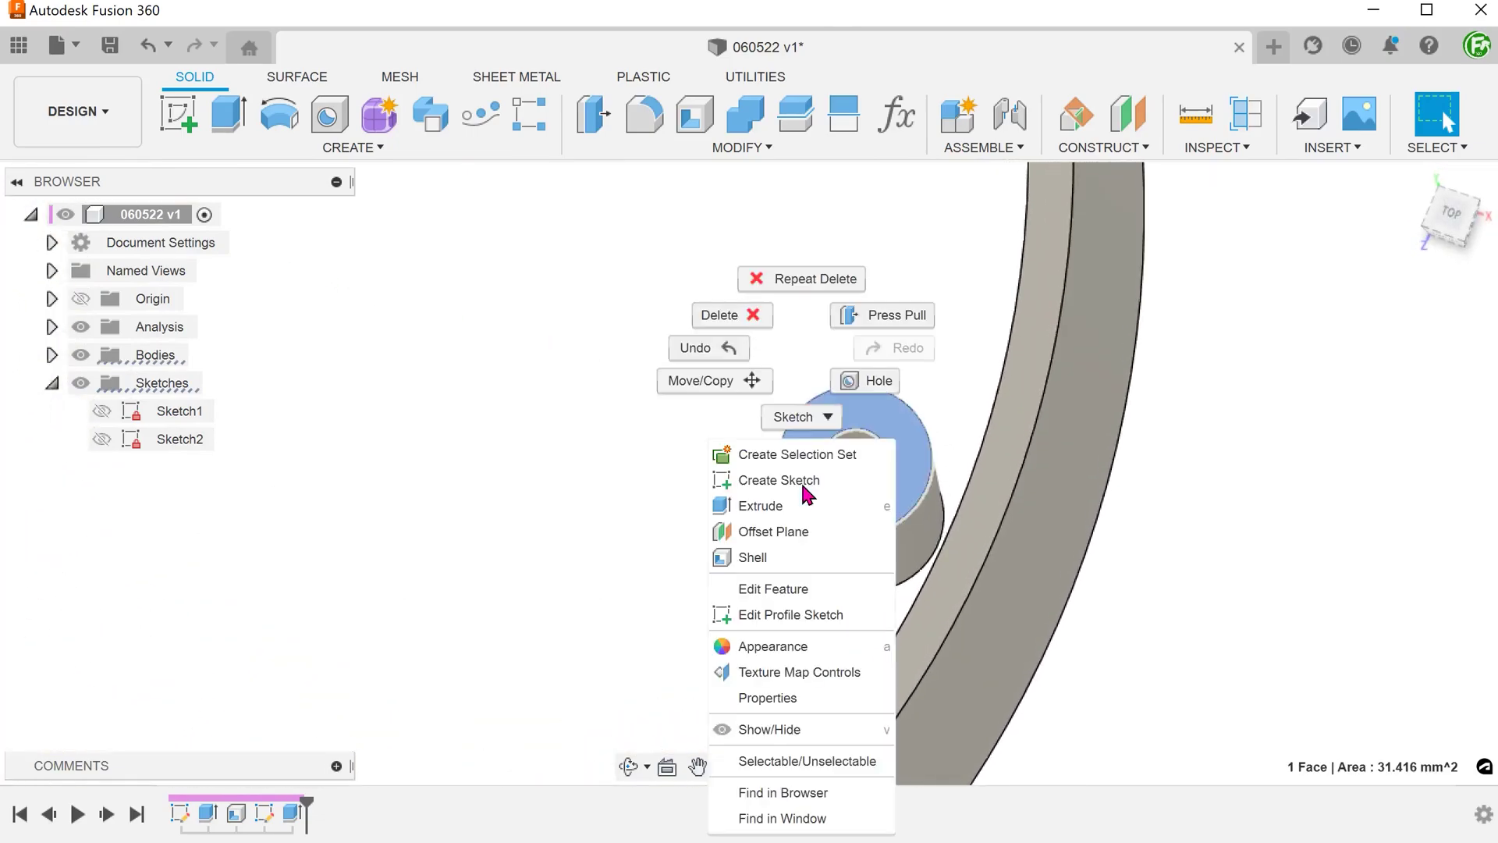
pyautogui.click(849, 479)
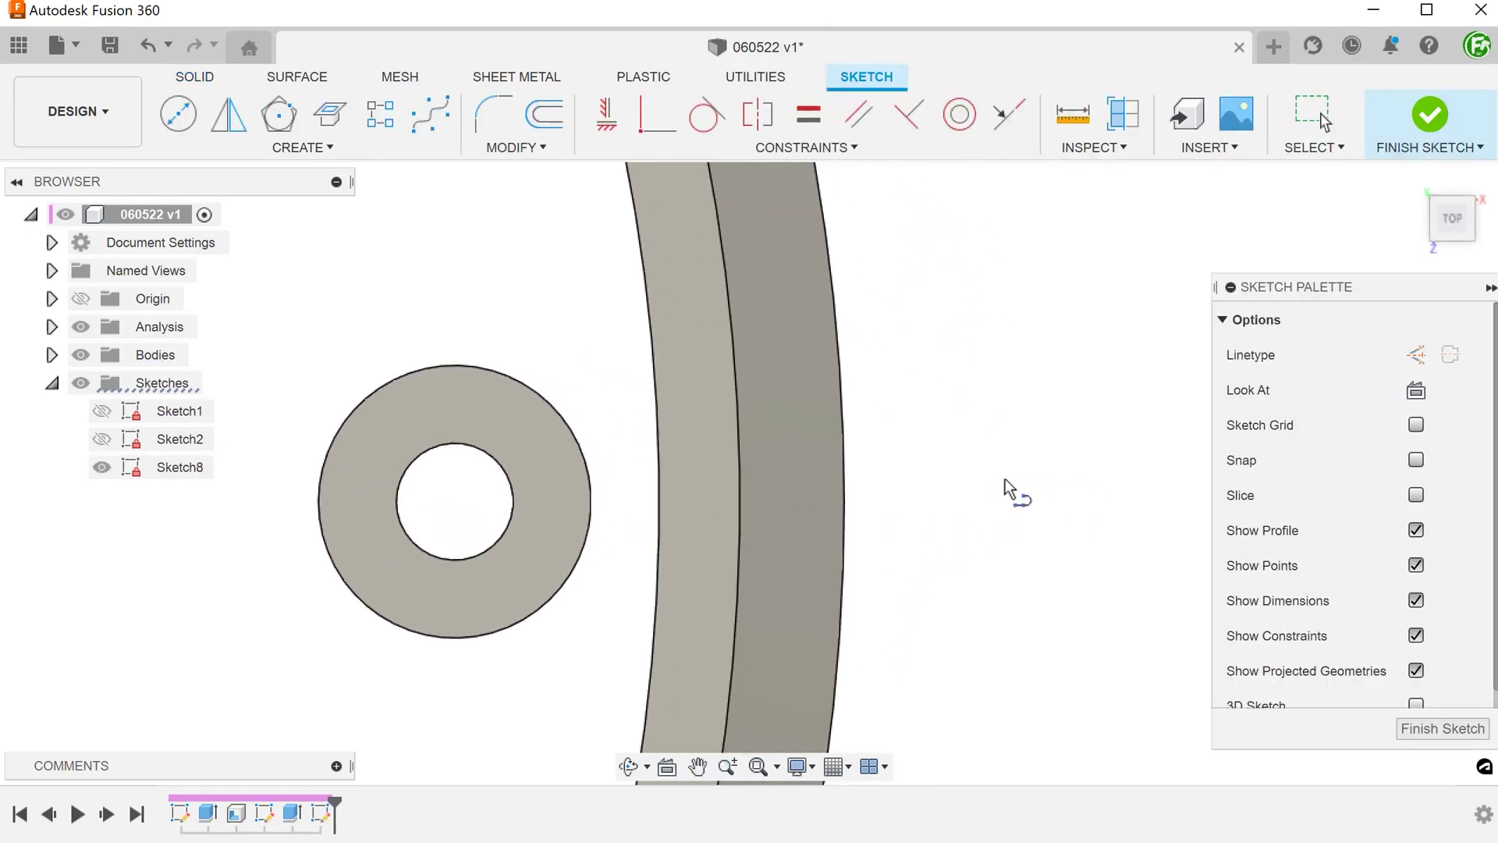
# Draw a horizontal line about 1.75 mm long from the boss's outer edge to the ring's inner edge, and finish the sketch
pyautogui.click(590, 501)
pyautogui.click(659, 501)
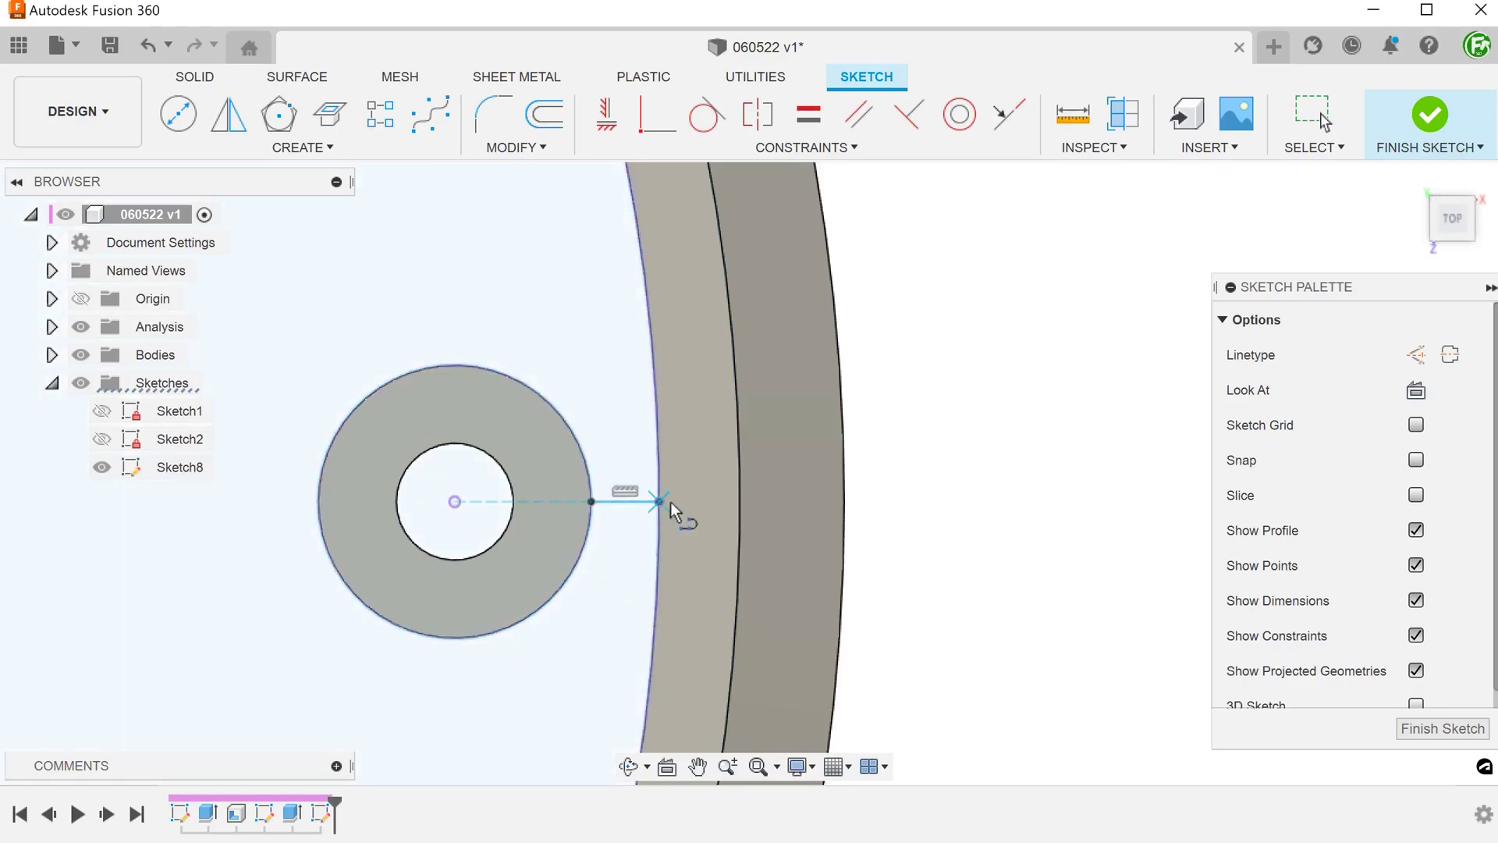
pyautogui.press('Escape')
pyautogui.press('Escape')
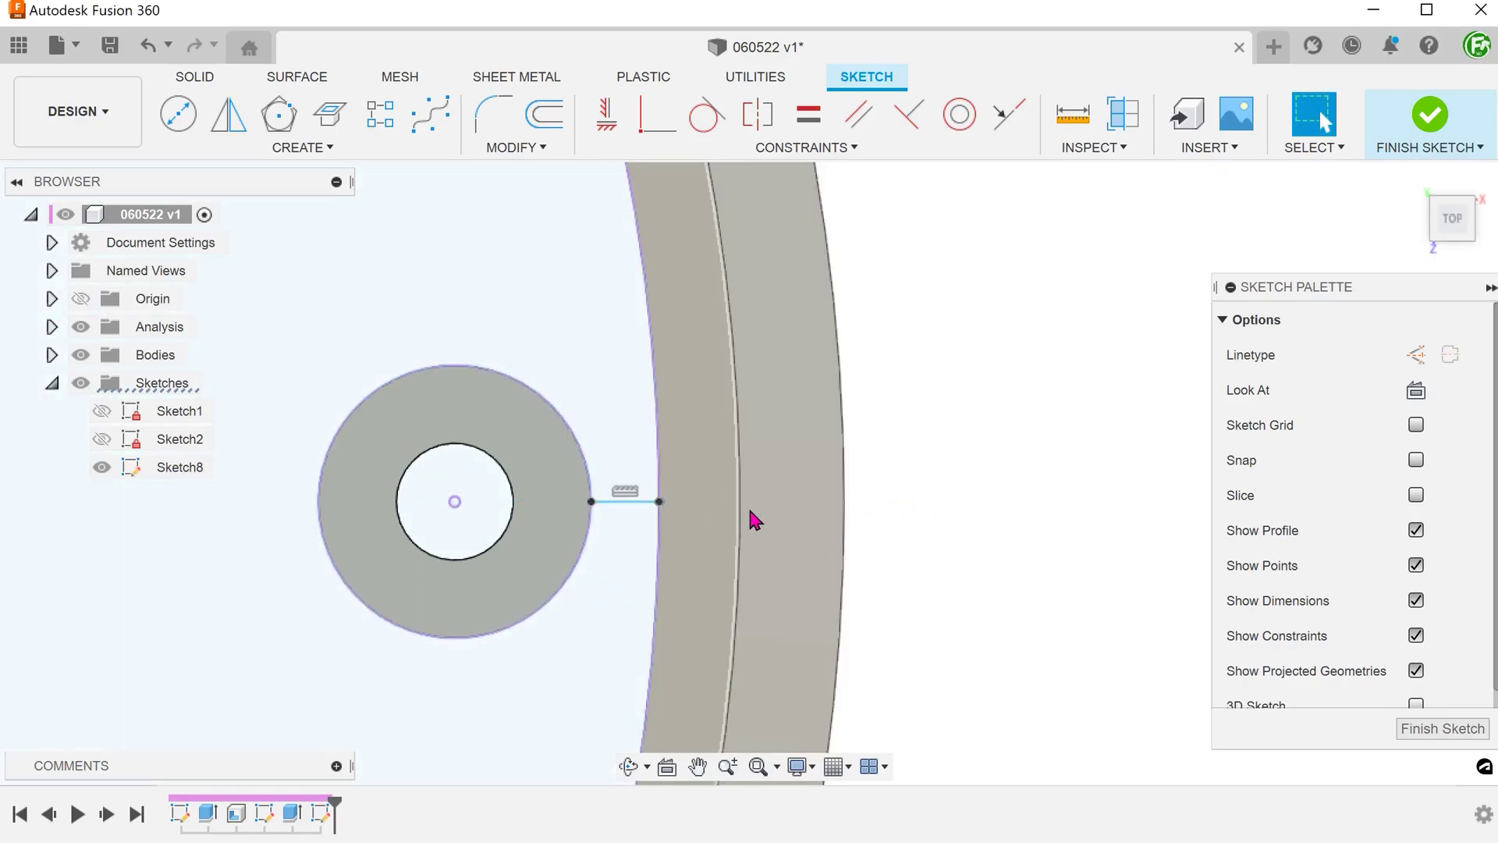
pyautogui.click(654, 501)
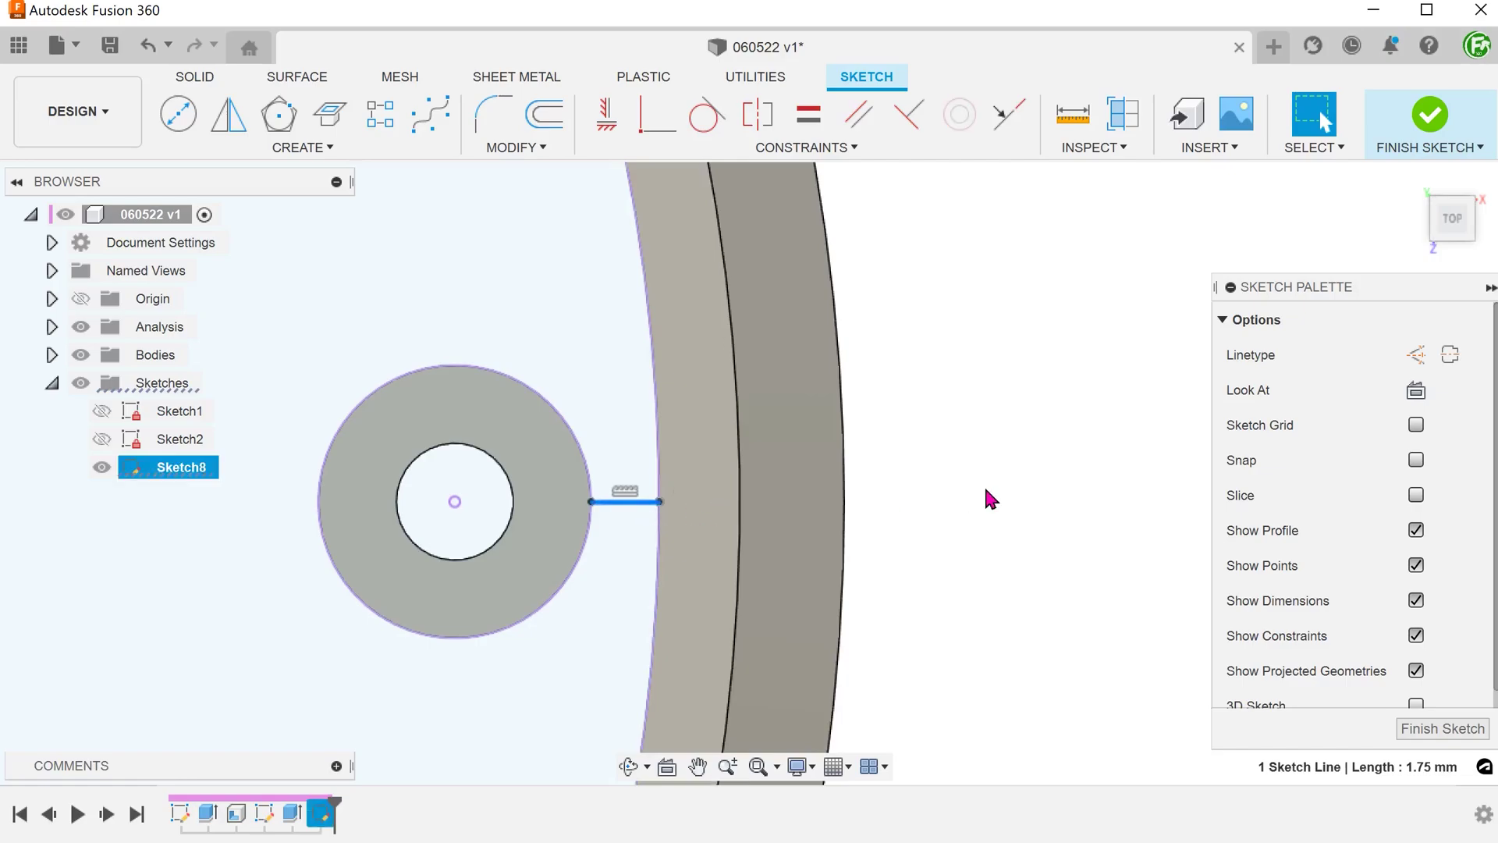
pyautogui.press('Escape')
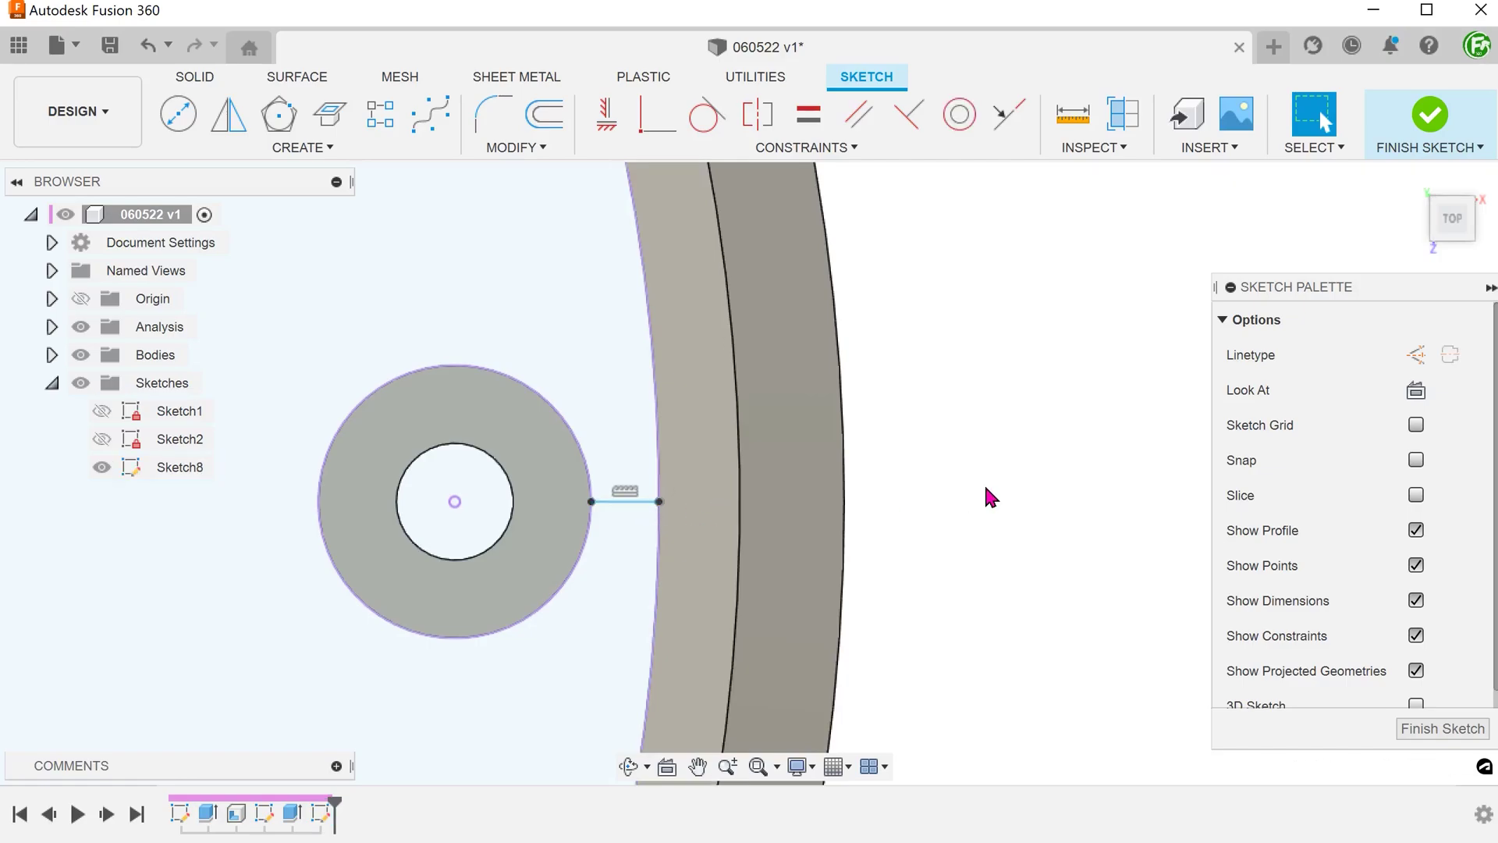
pyautogui.click(1429, 117)
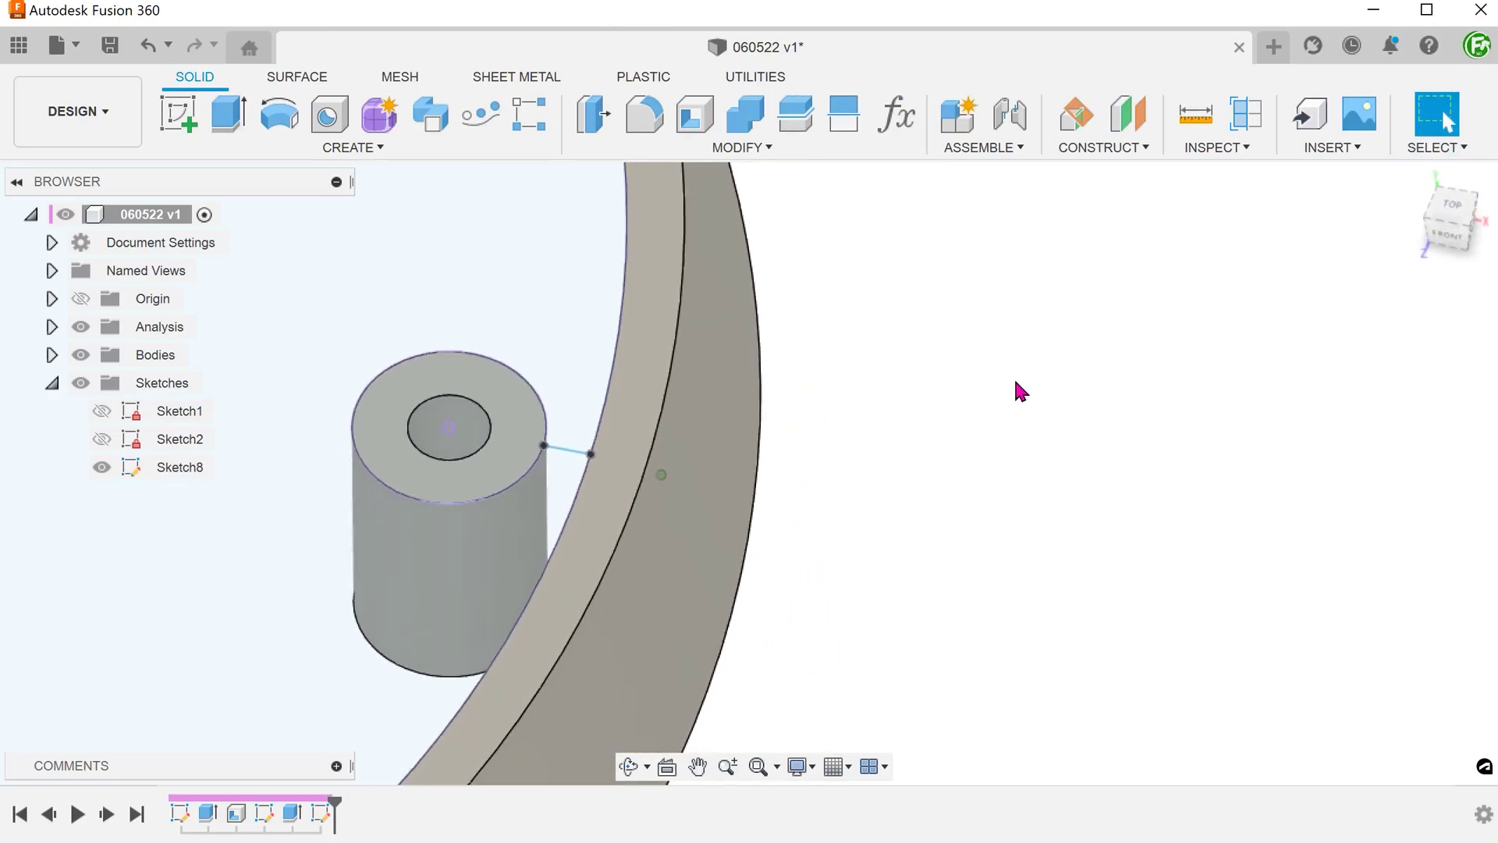
# Try a web about 2.22 mm thick from the sketch line between boss and ring, with extent To Next and curves extended
pyautogui.click(340, 154)
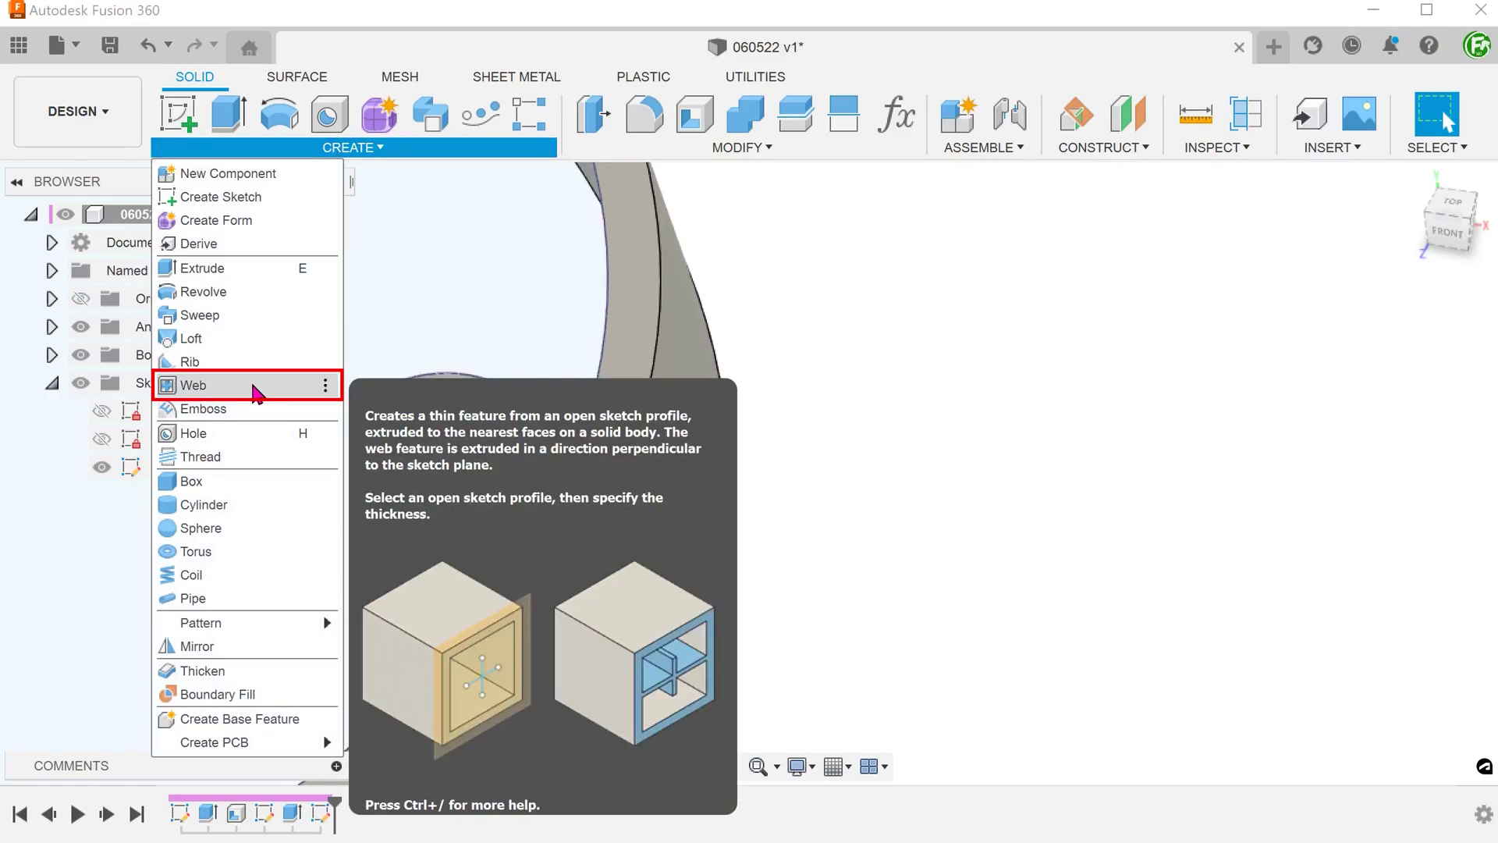
pyautogui.click(255, 386)
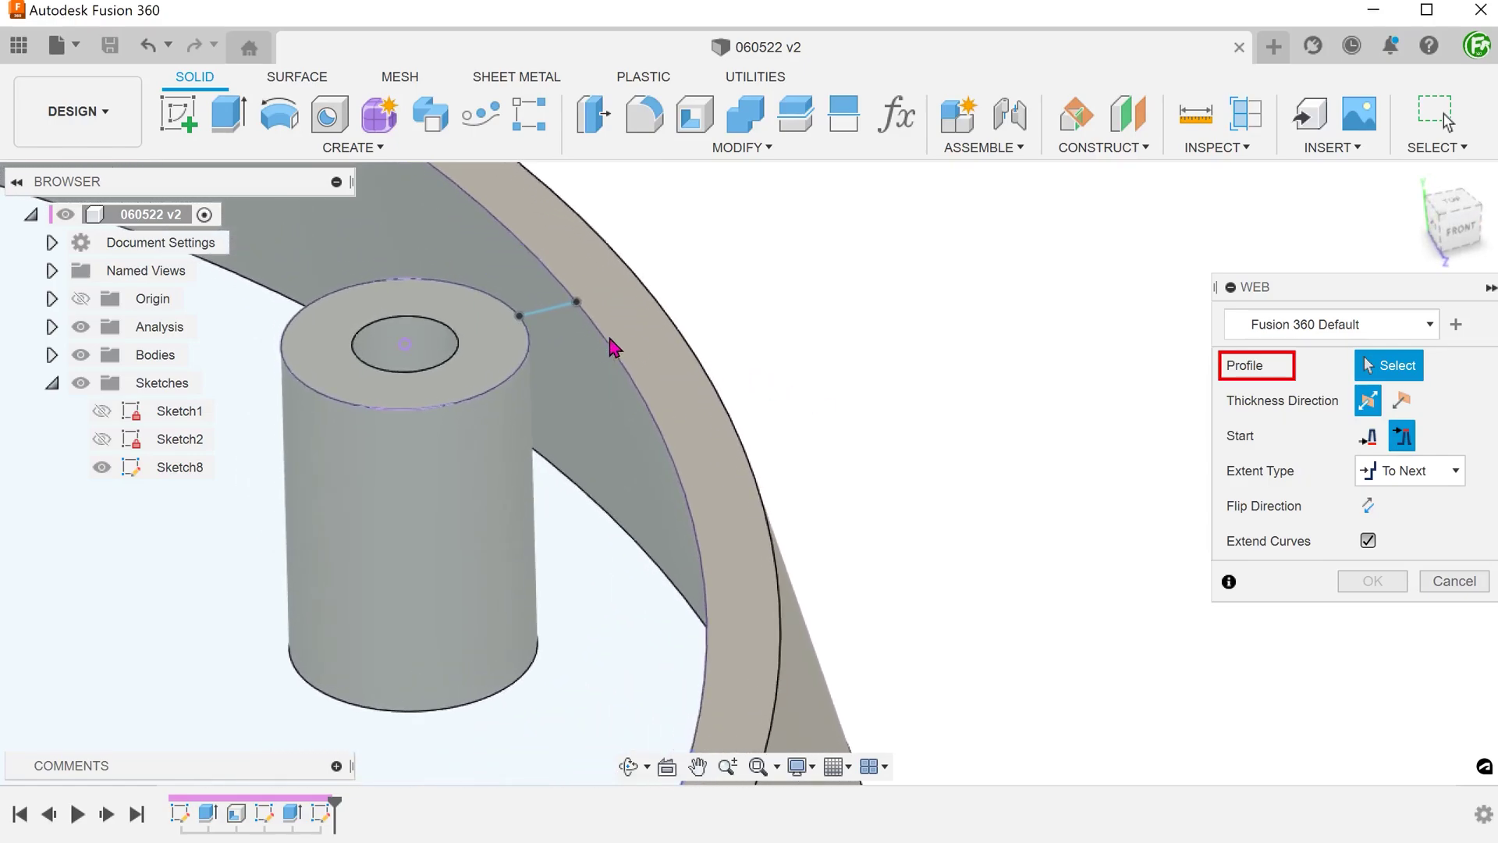
pyautogui.click(547, 309)
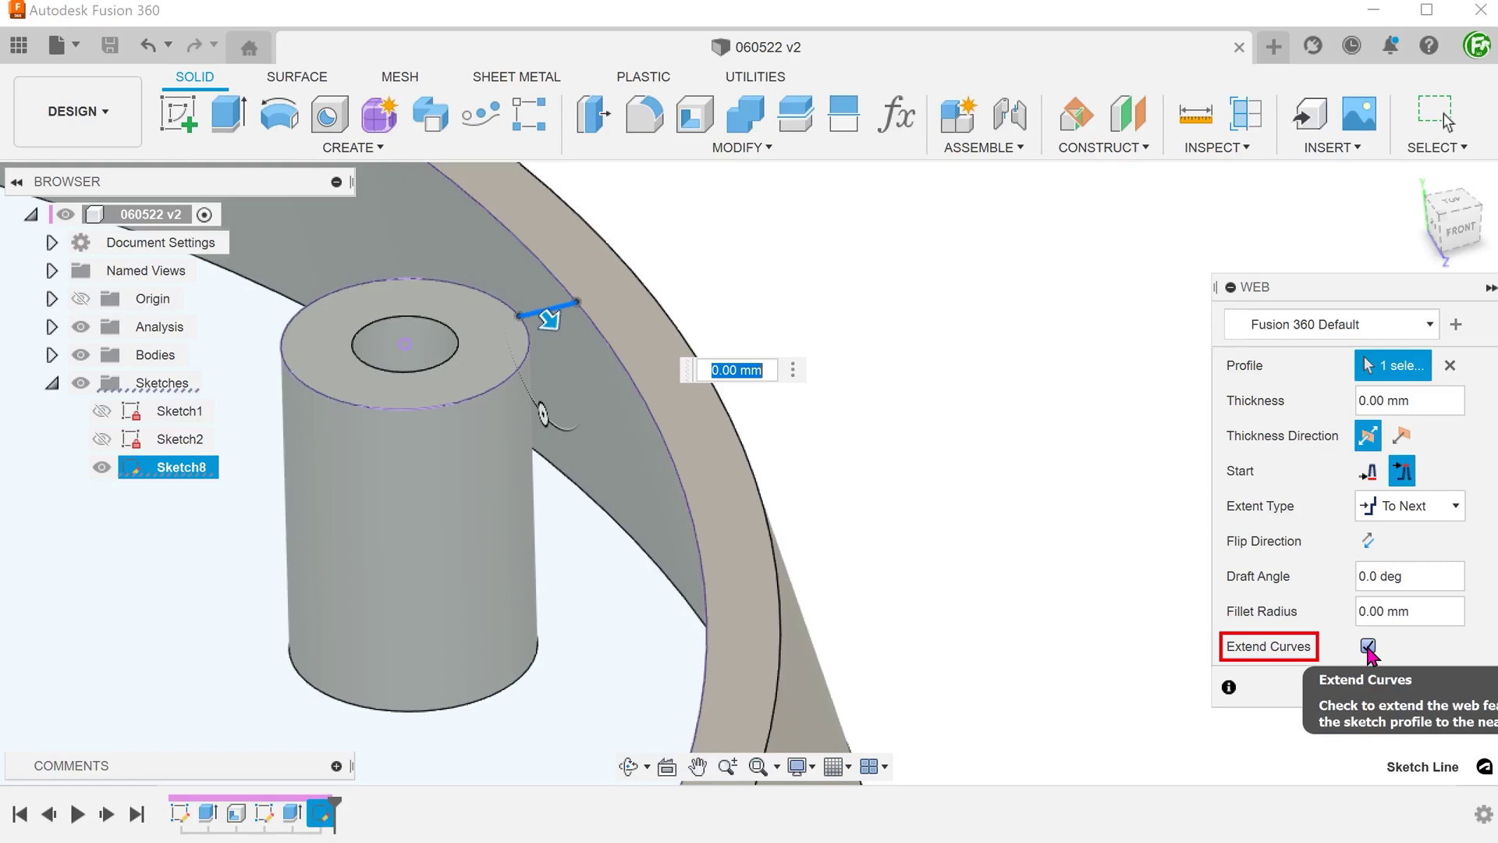
pyautogui.scroll(1, 973, 476)
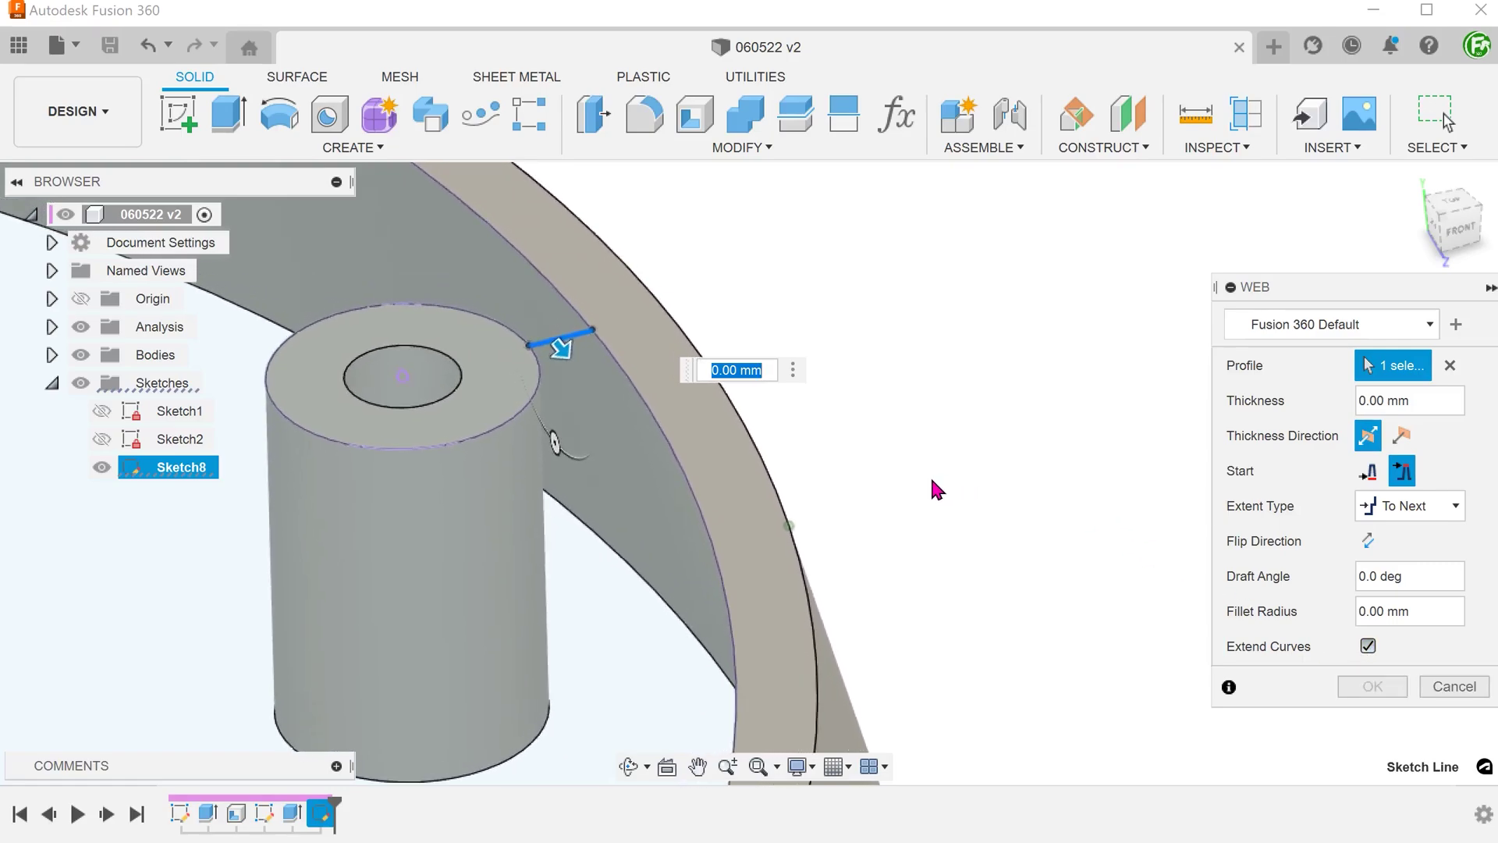
pyautogui.moveTo(562, 348); pyautogui.dragTo(579, 373)
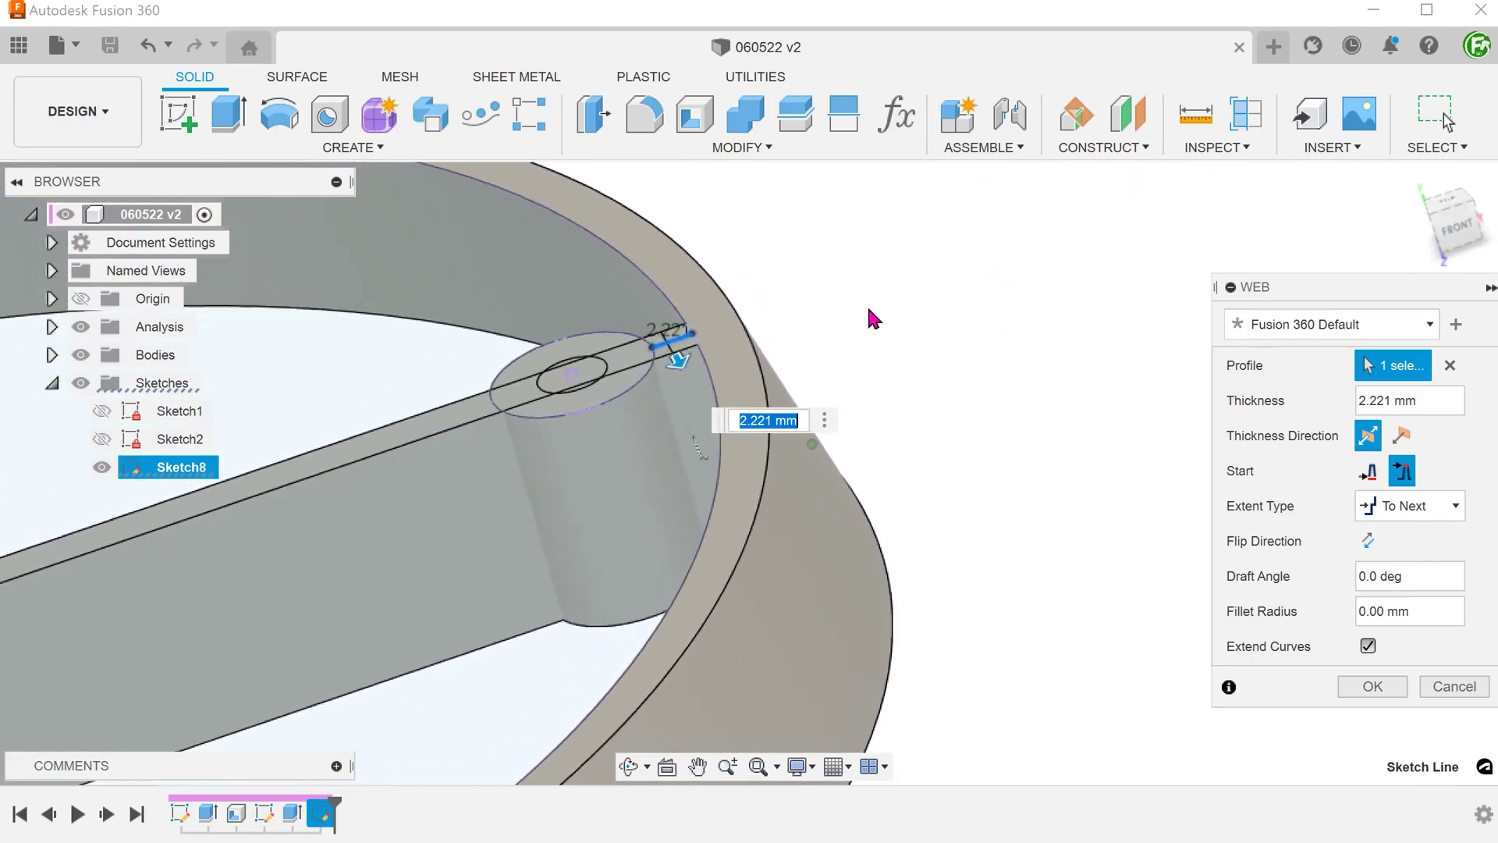
pyautogui.keyDown('shift'); pyautogui.moveTo(869, 309); pyautogui.dragTo(865, 313, button='middle'); pyautogui.keyUp('shift')
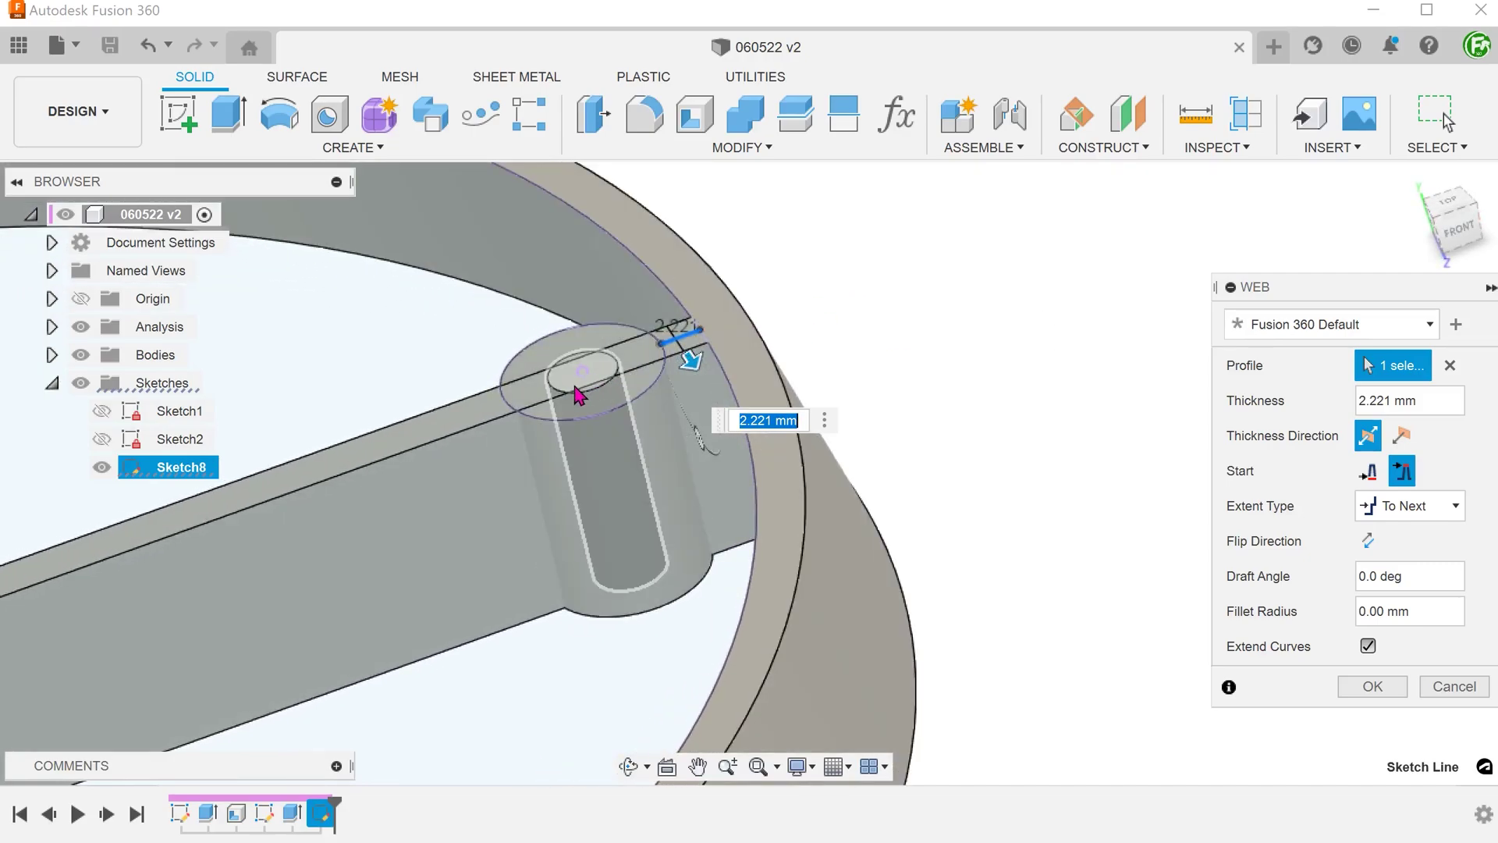
pyautogui.keyDown('shift'); pyautogui.moveTo(458, 434); pyautogui.dragTo(637, 565, button='middle'); pyautogui.keyUp('shift')
pyautogui.scroll(-3, 640, 564)
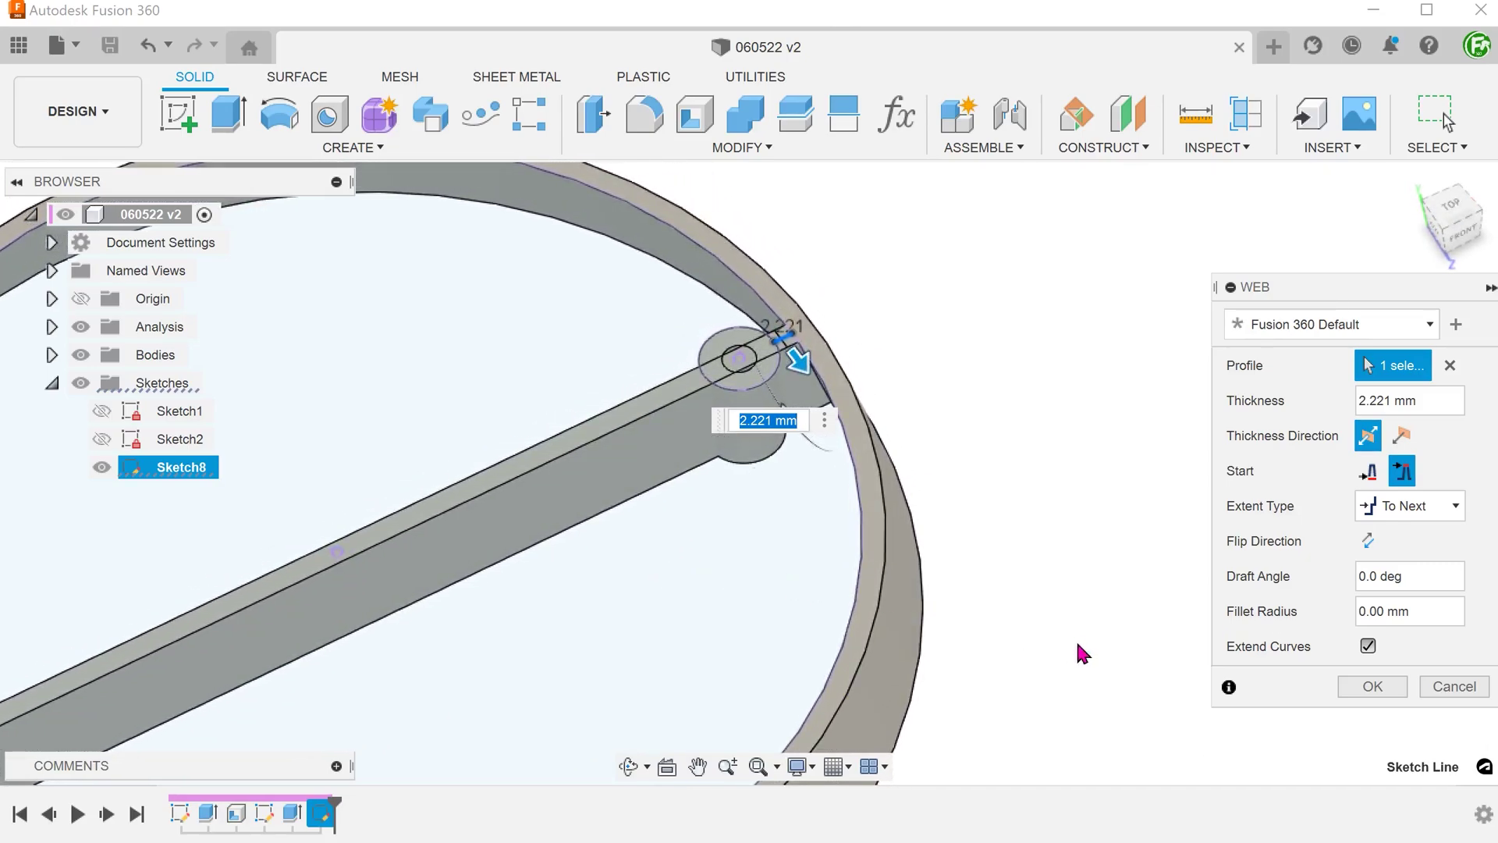
pyautogui.click(1372, 686)
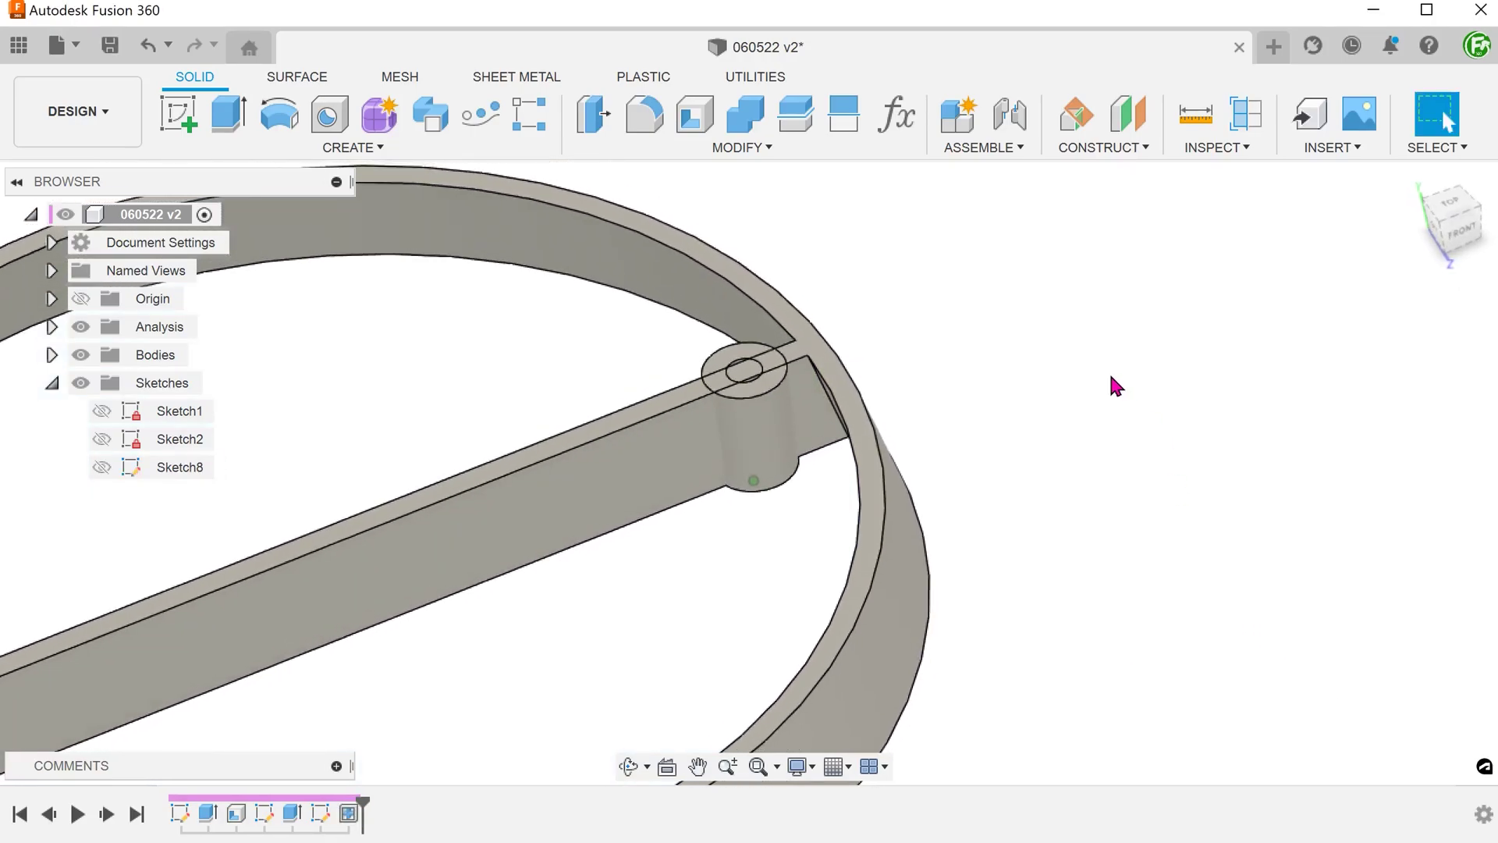
# Examine the model's separate bodies around the web and screw boss
pyautogui.click(51, 354)
pyautogui.click(160, 410)
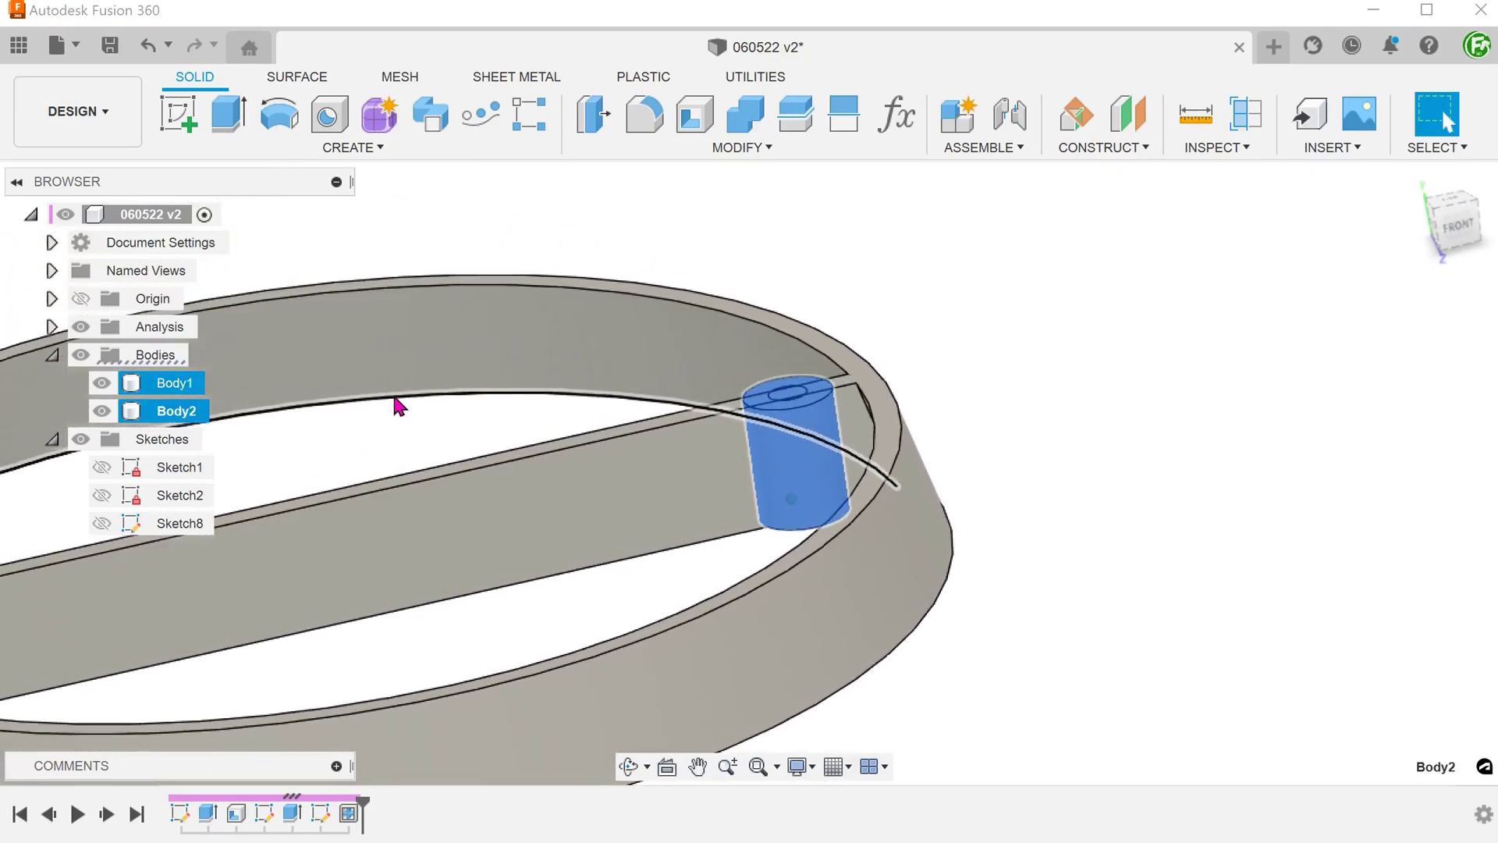
pyautogui.keyDown('shift'); pyautogui.moveTo(400, 403); pyautogui.dragTo(471, 434, button='middle'); pyautogui.keyUp('shift')
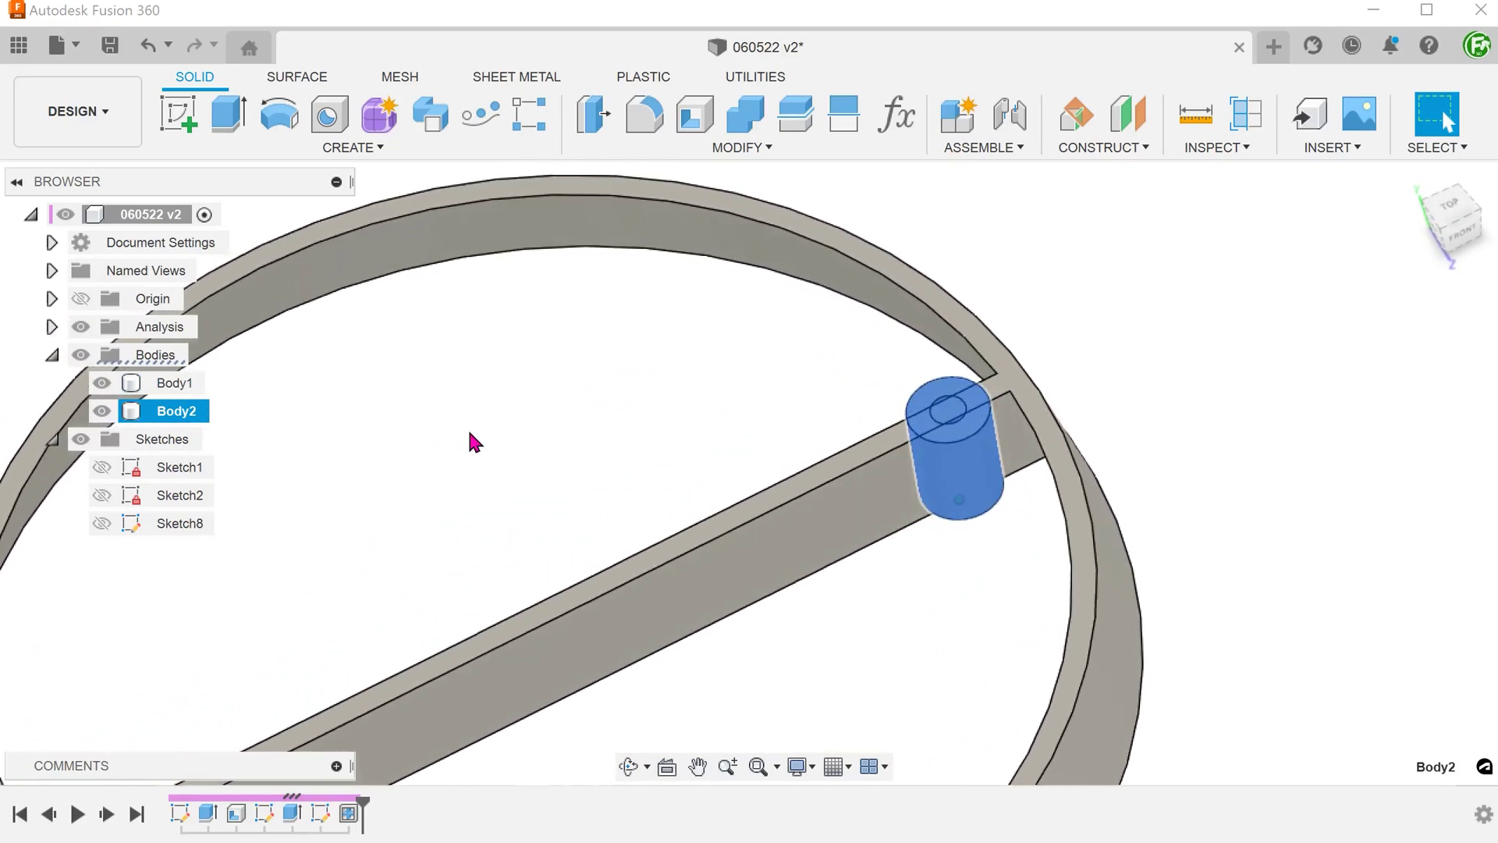
pyautogui.scroll(-5, 474, 442)
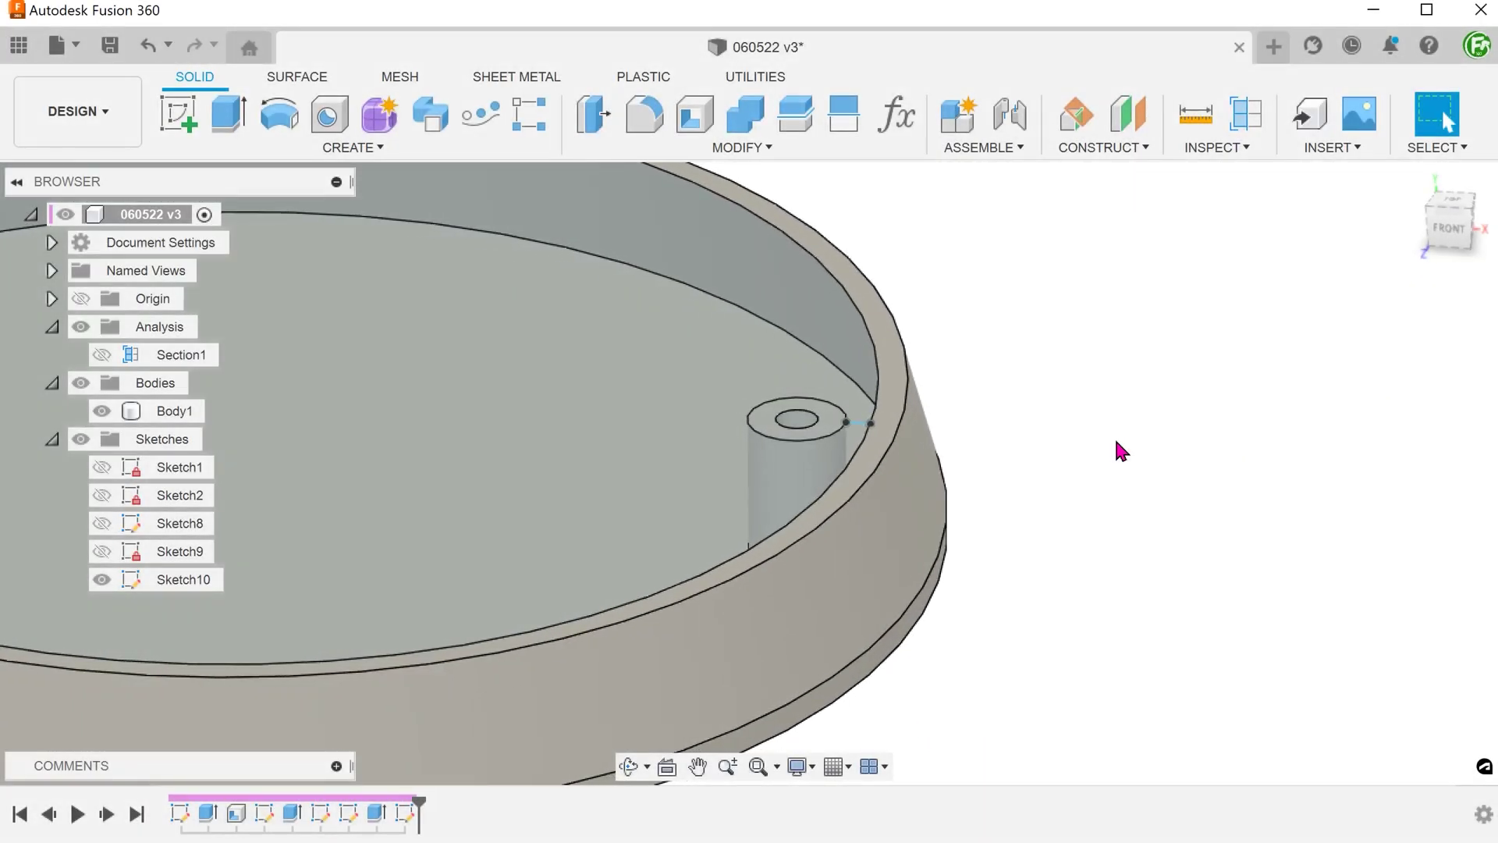
# Inspect the floored model with the Section1 analysis and highlight Body1 to check that boss, floor and ring form one body
pyautogui.click(160, 356)
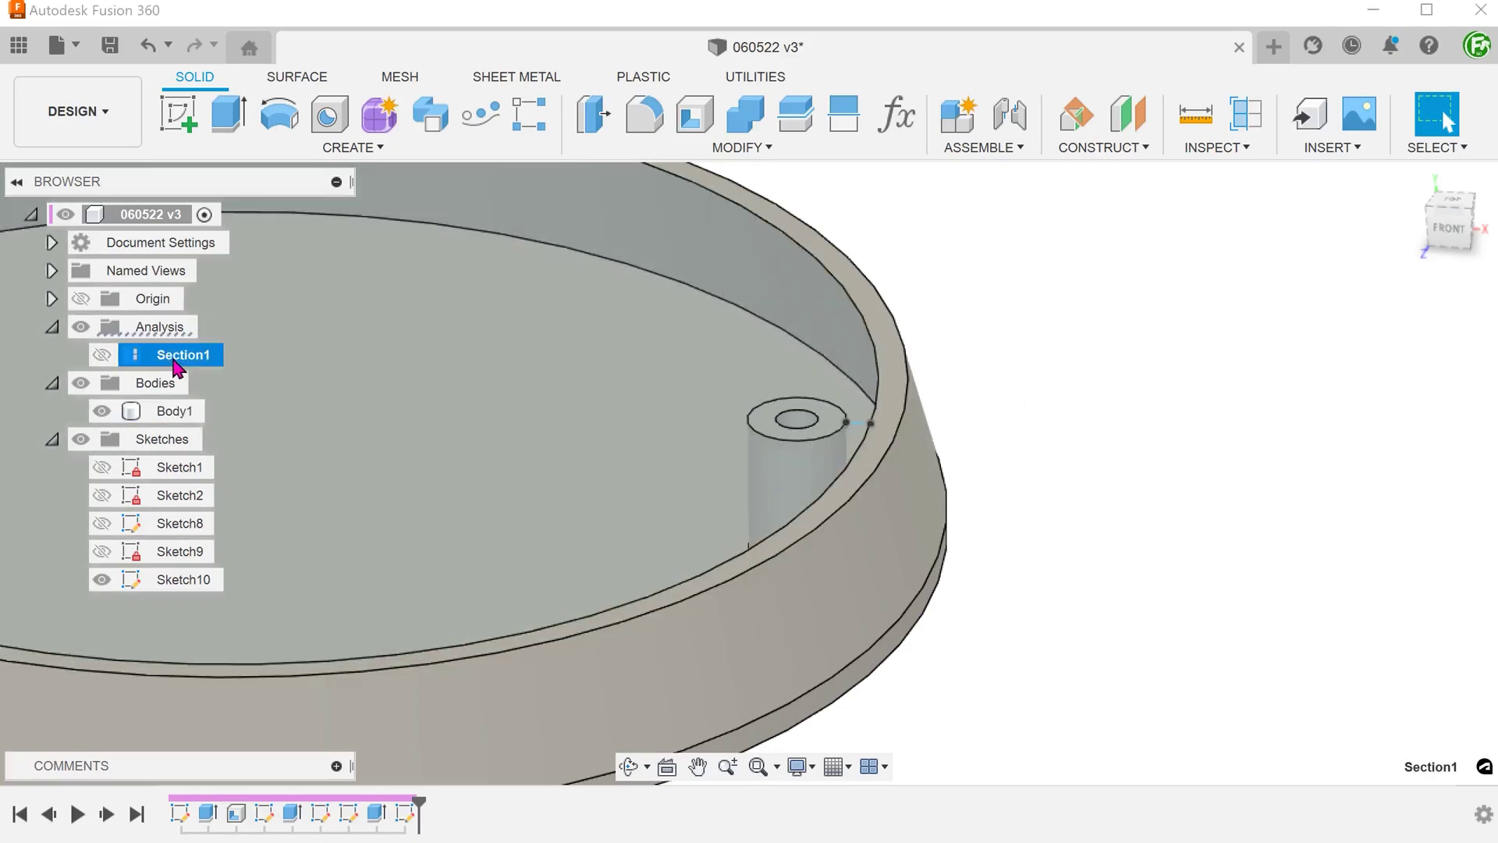
pyautogui.click(105, 355)
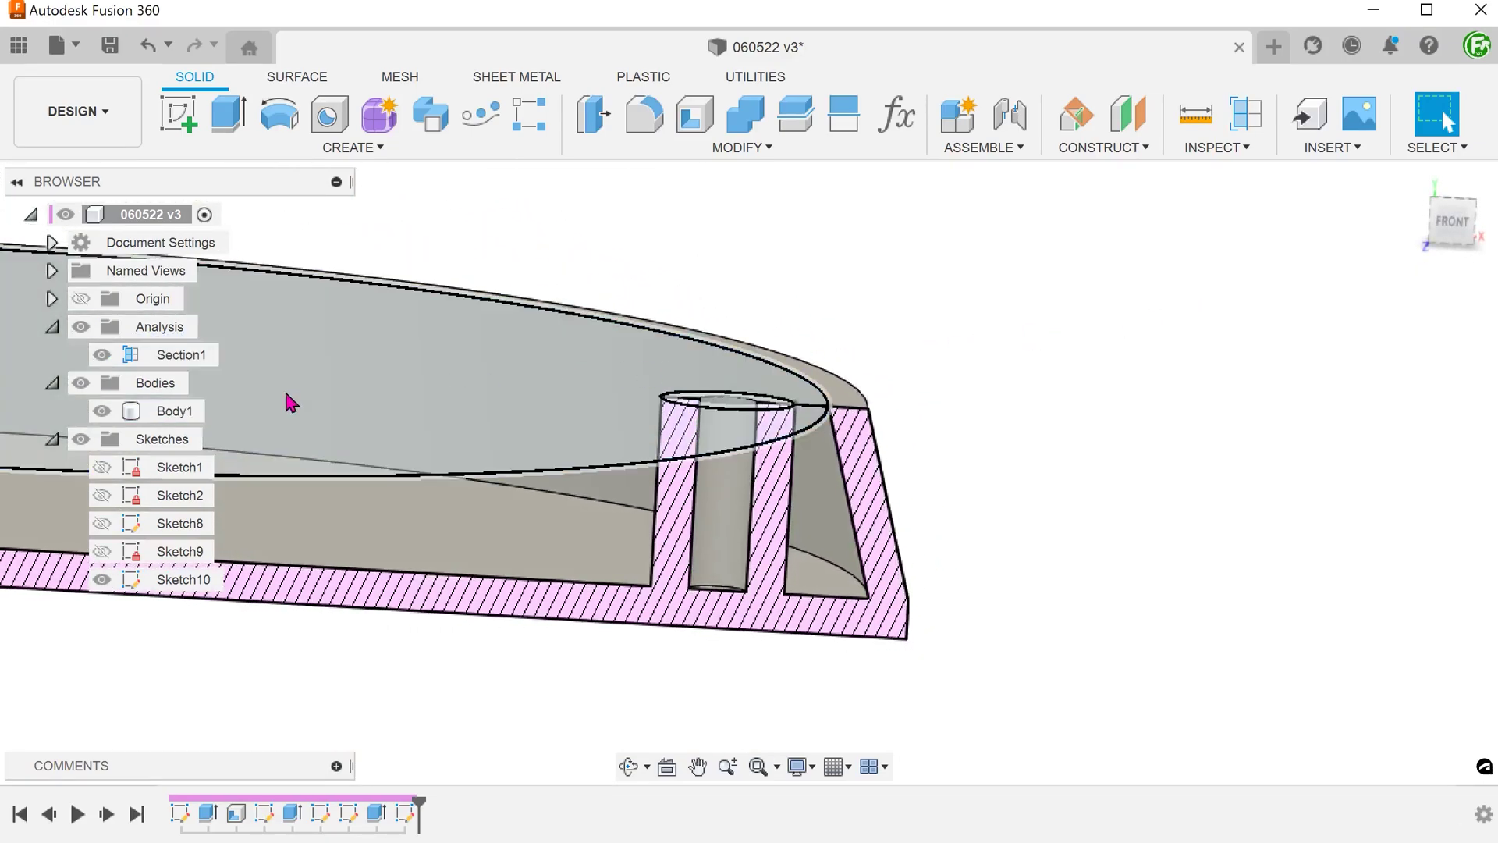
pyautogui.click(170, 415)
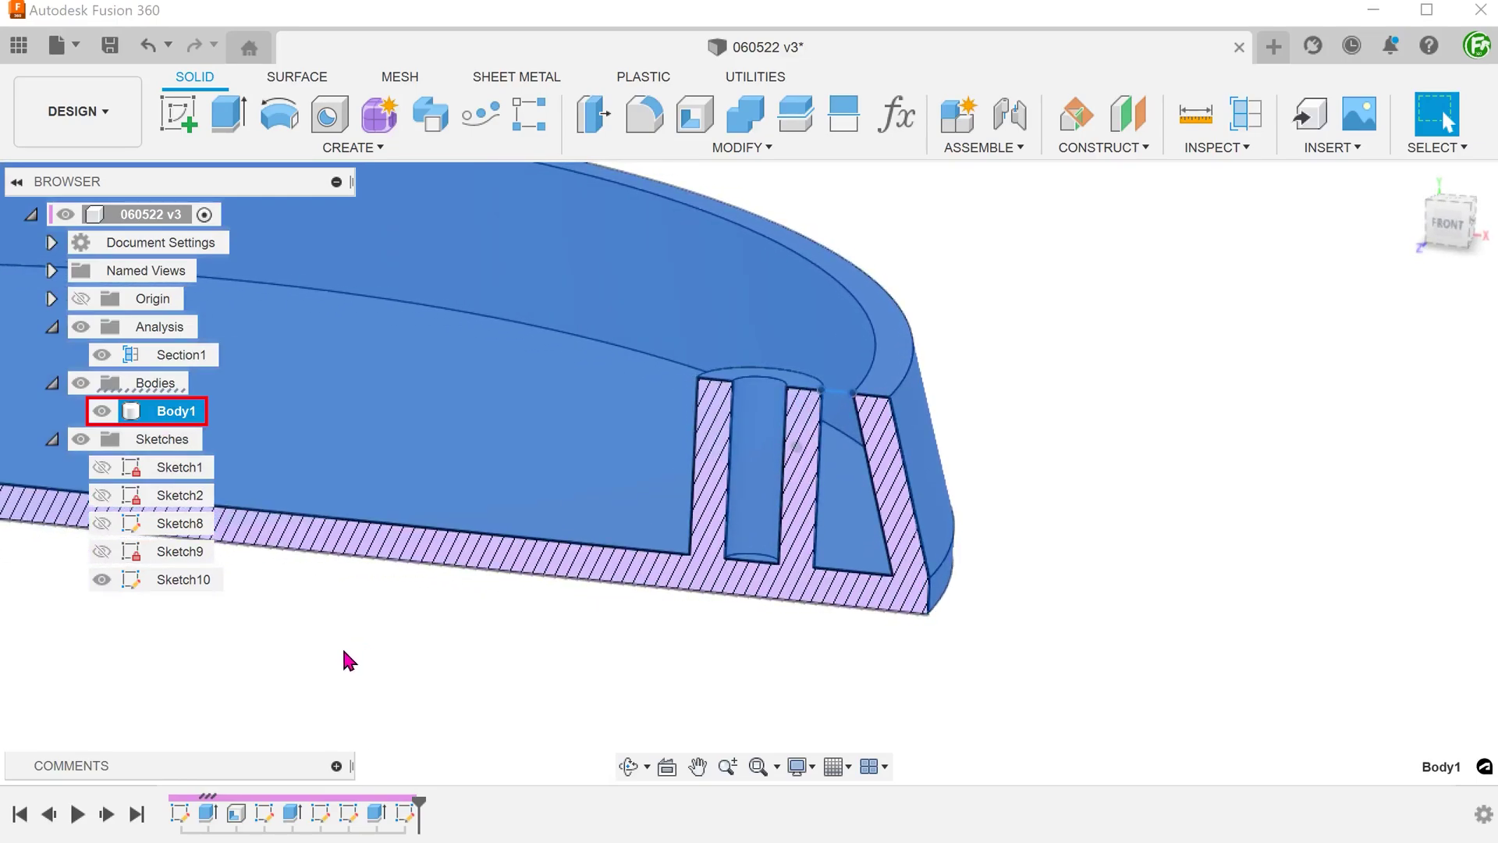
pyautogui.click(349, 660)
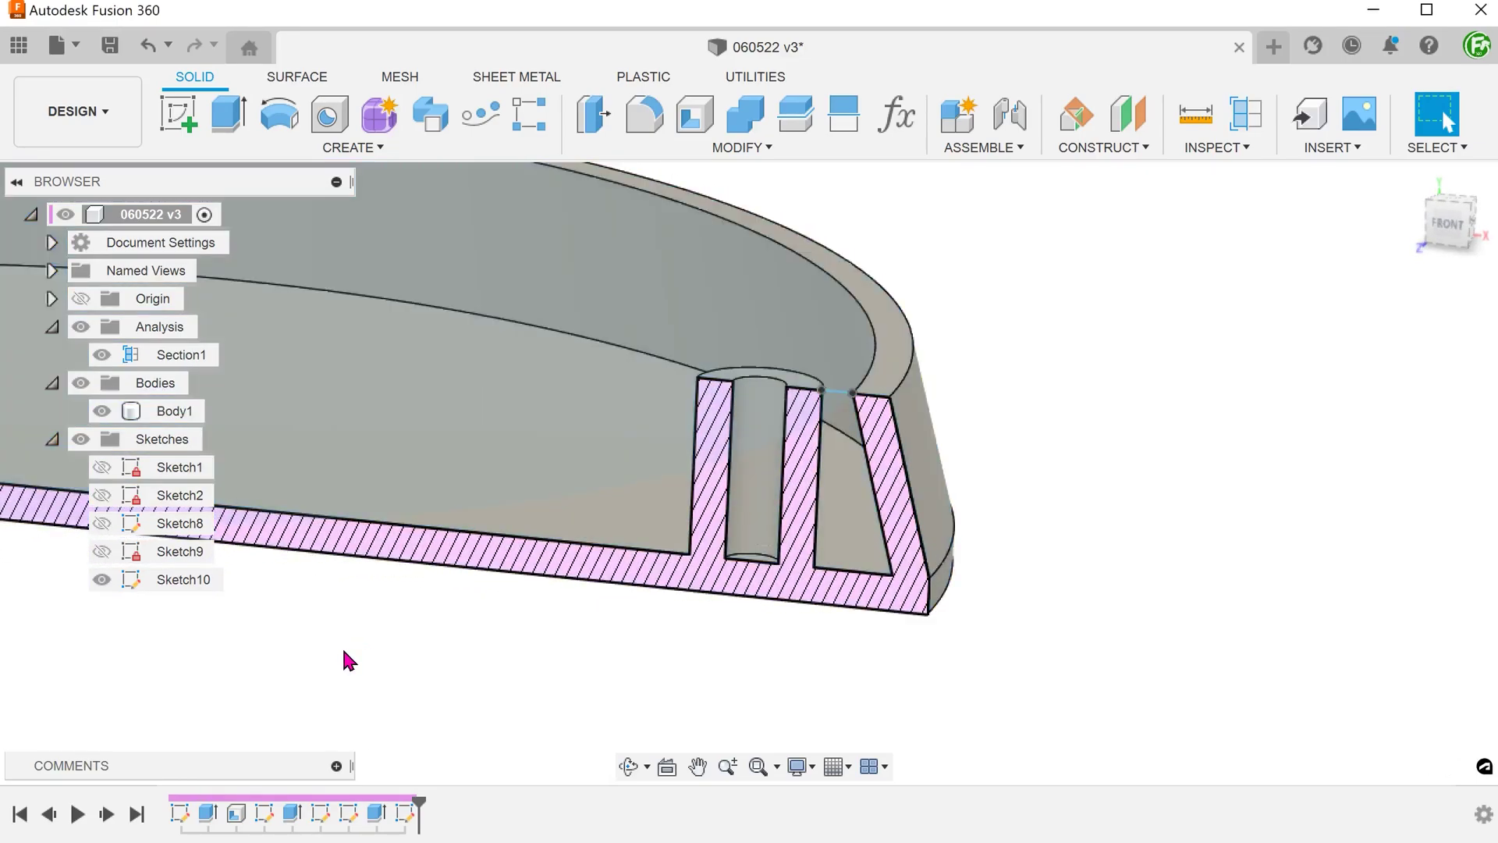
pyautogui.click(102, 355)
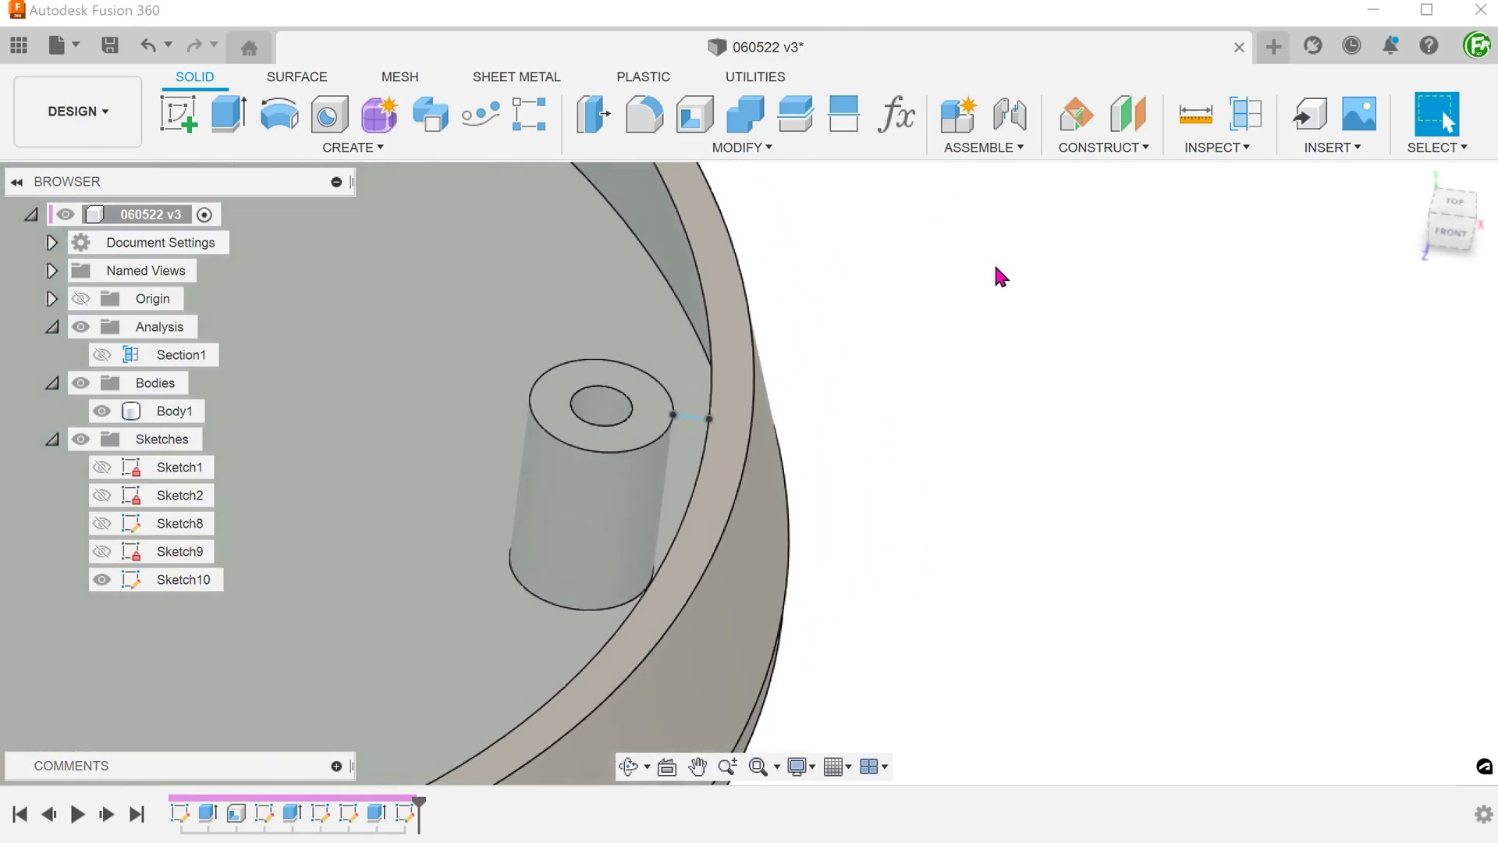
# Create a web about 1.54 mm thick from the line between the boss and ring wall, with extent To Next
pyautogui.click(353, 148)
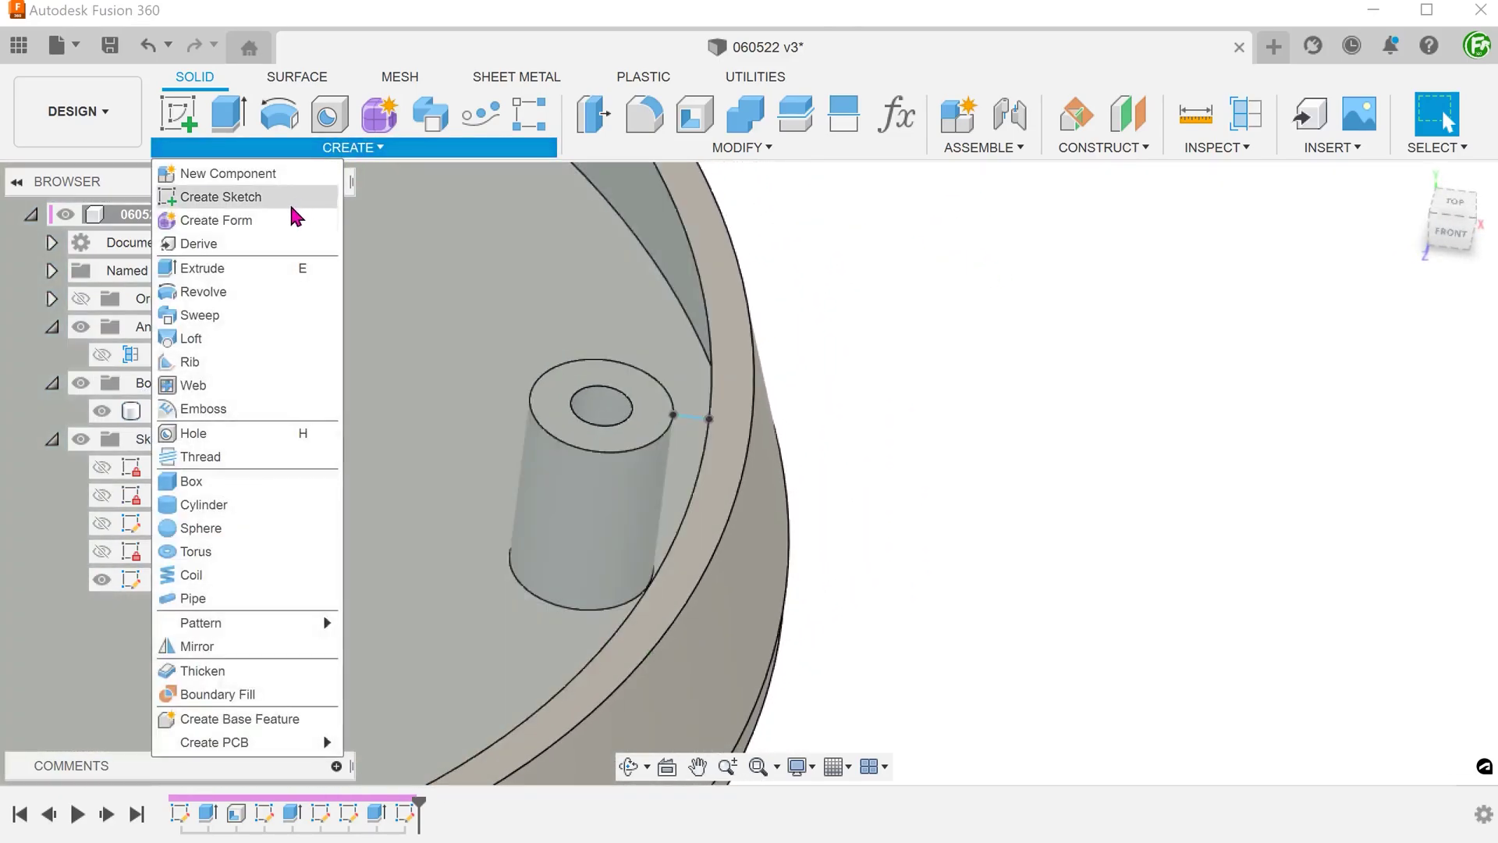
pyautogui.click(215, 385)
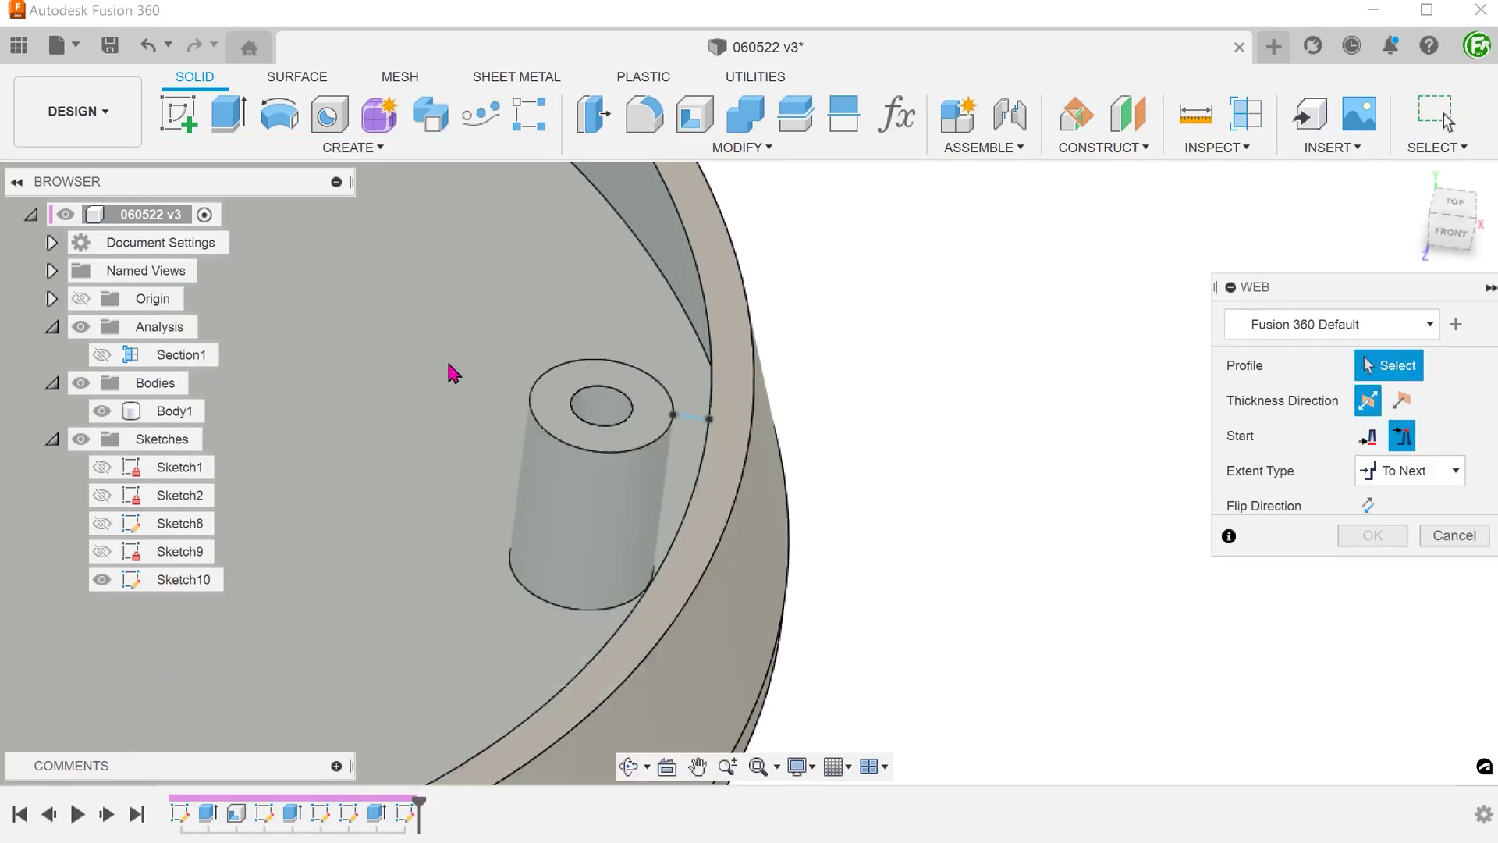
pyautogui.click(690, 420)
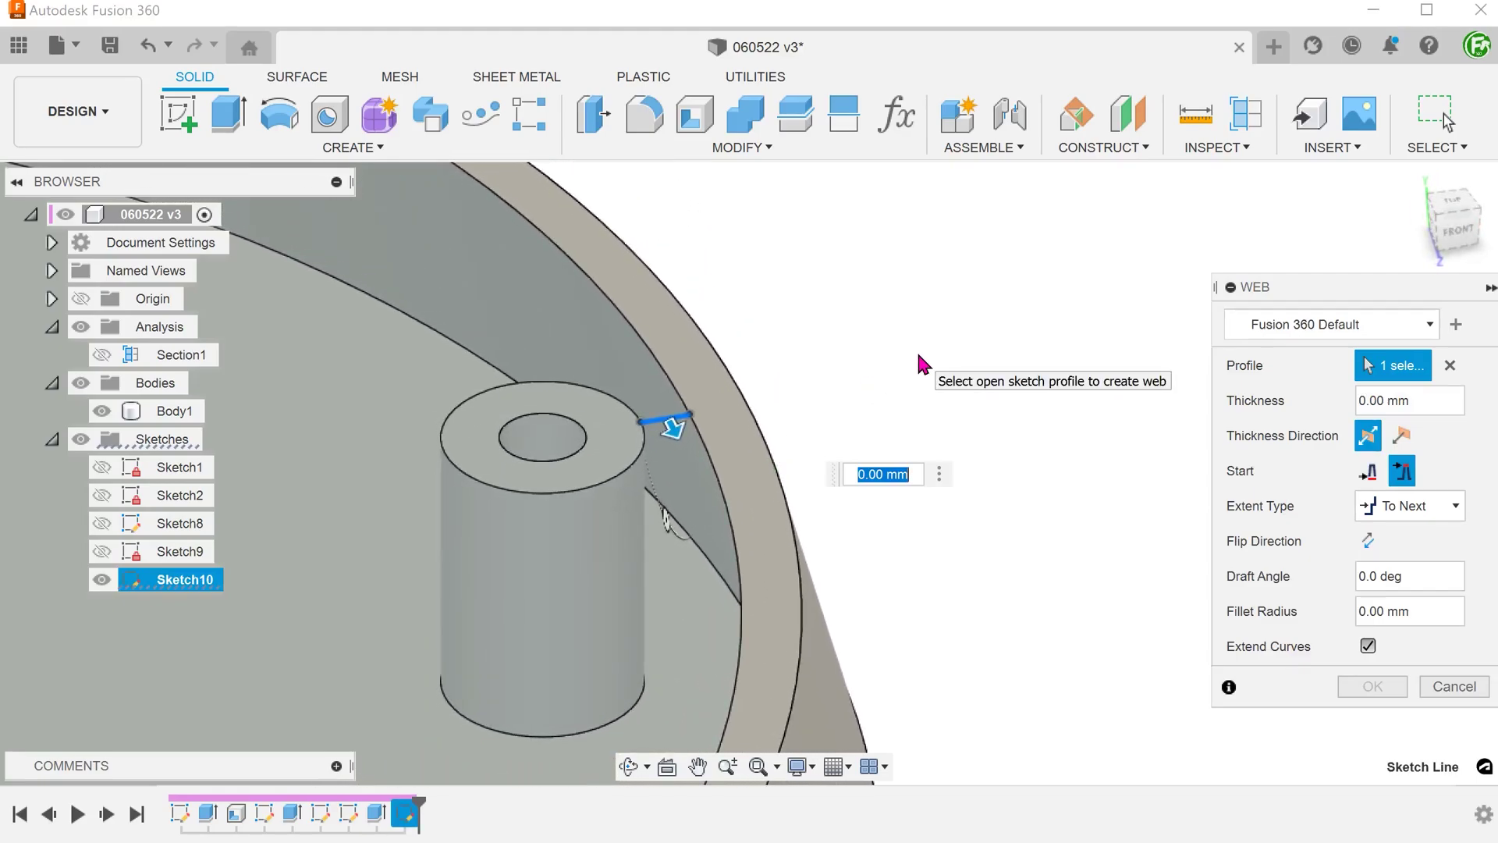
pyautogui.moveTo(672, 426); pyautogui.dragTo(677, 437)
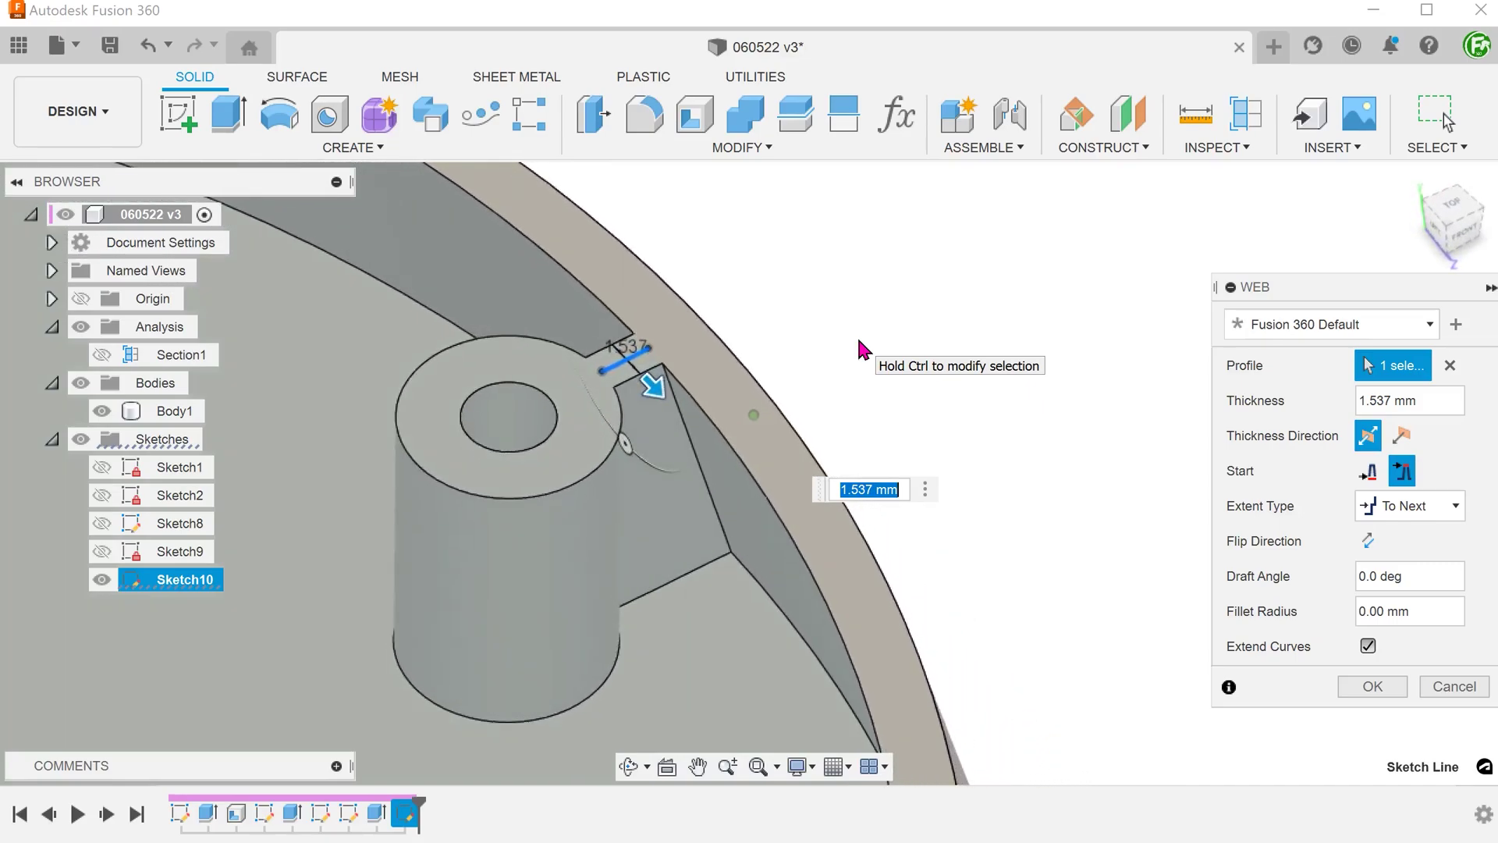
pyautogui.click(1373, 686)
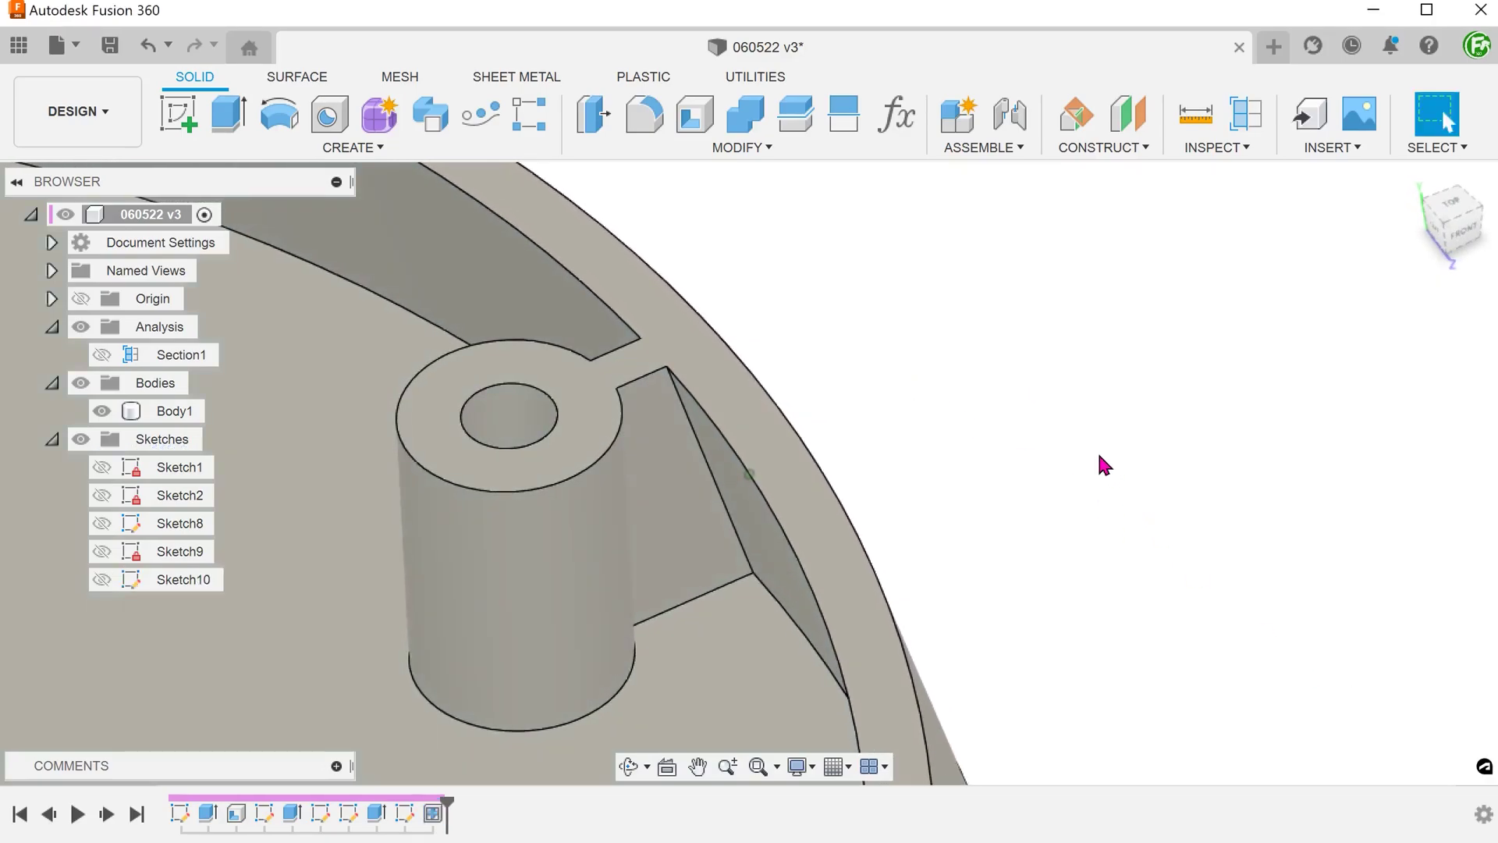
# Check the finished web between the boss and tapered wall using the Section1 analysis
pyautogui.click(582, 378)
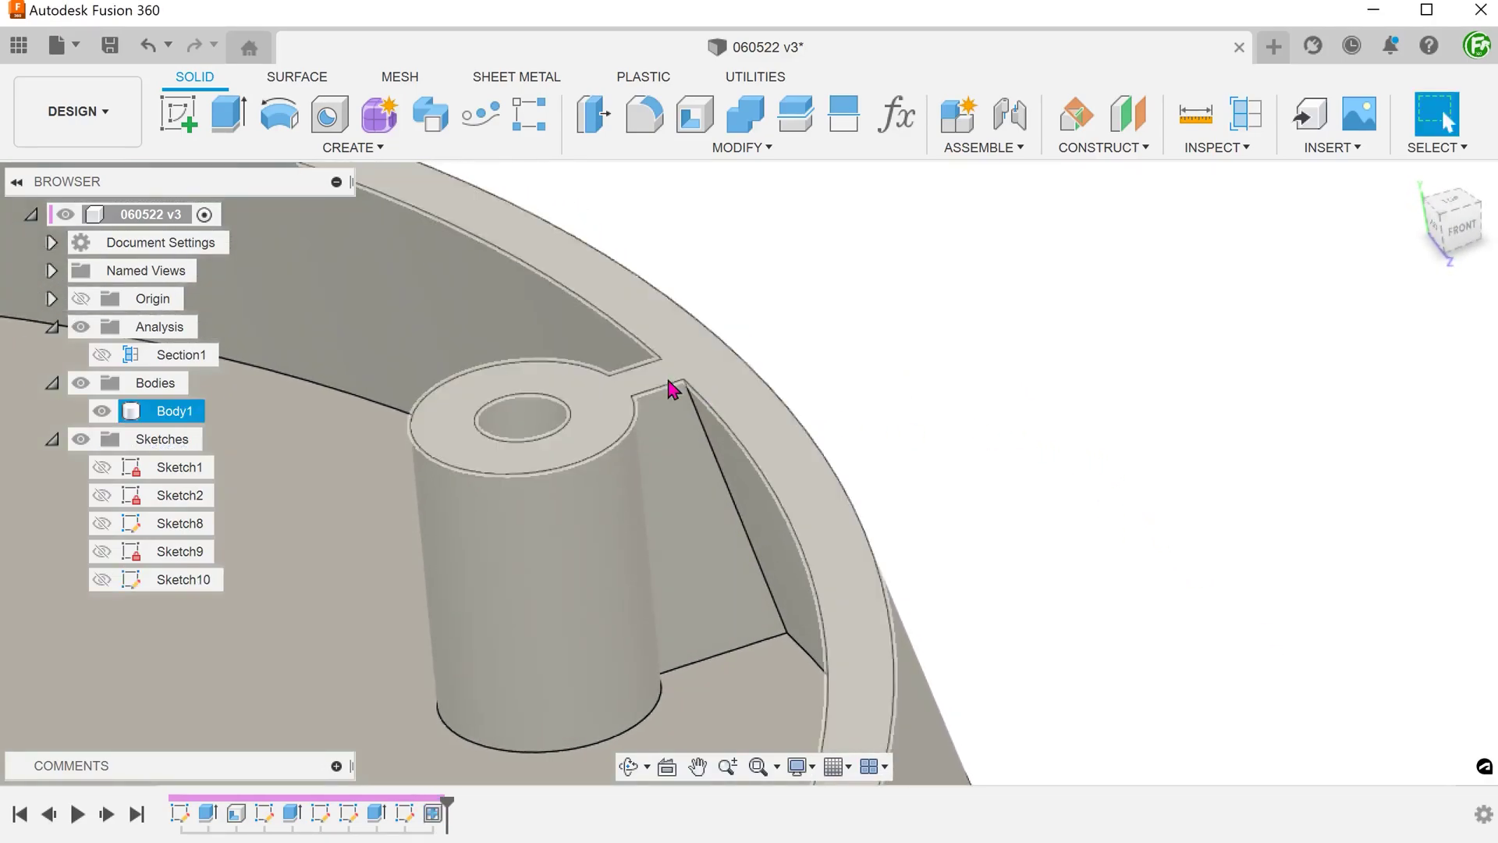
pyautogui.click(103, 354)
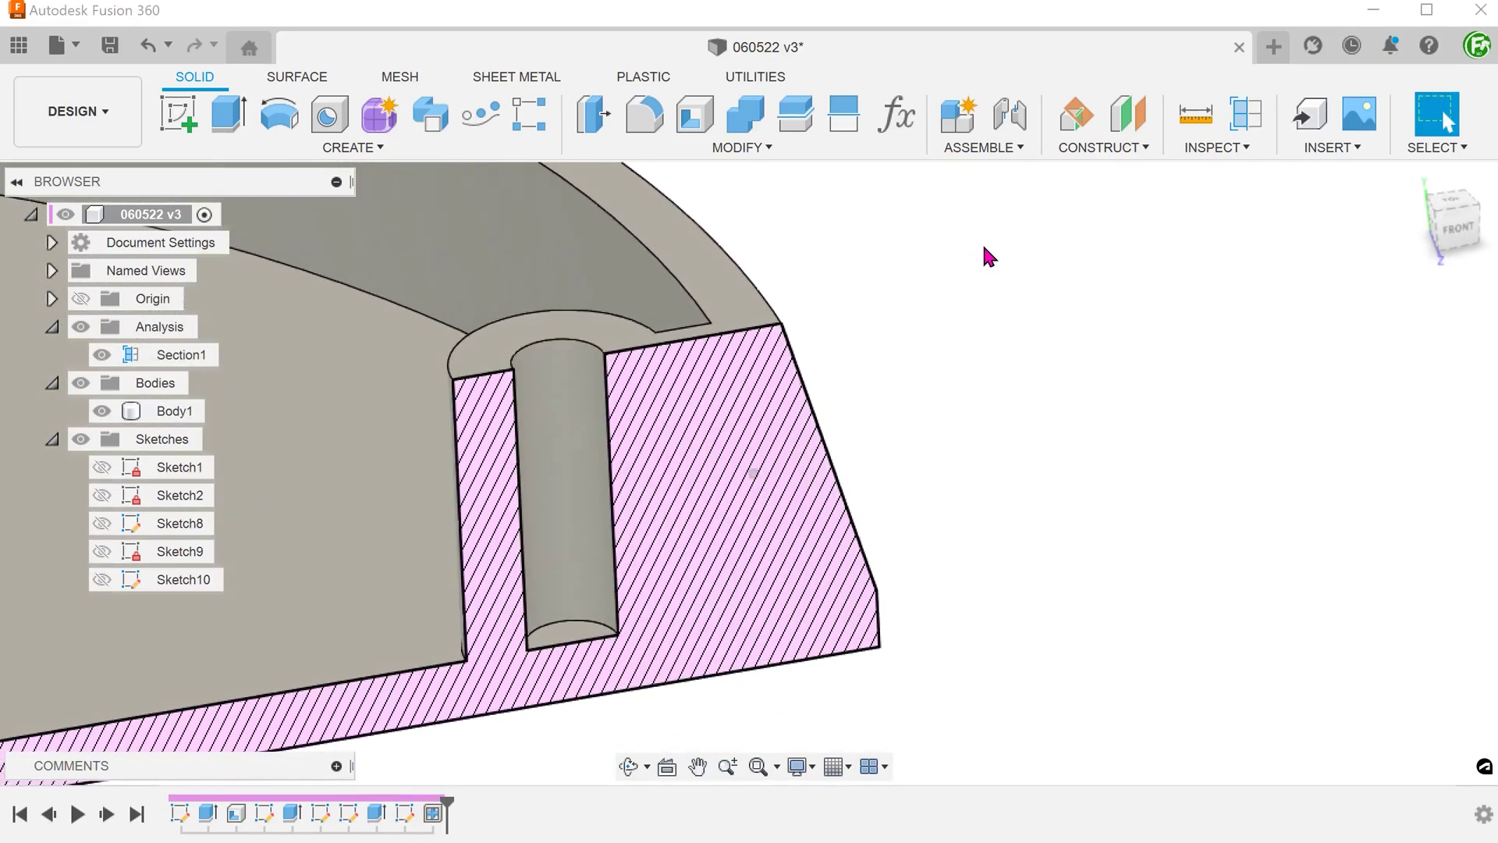
pyautogui.click(101, 354)
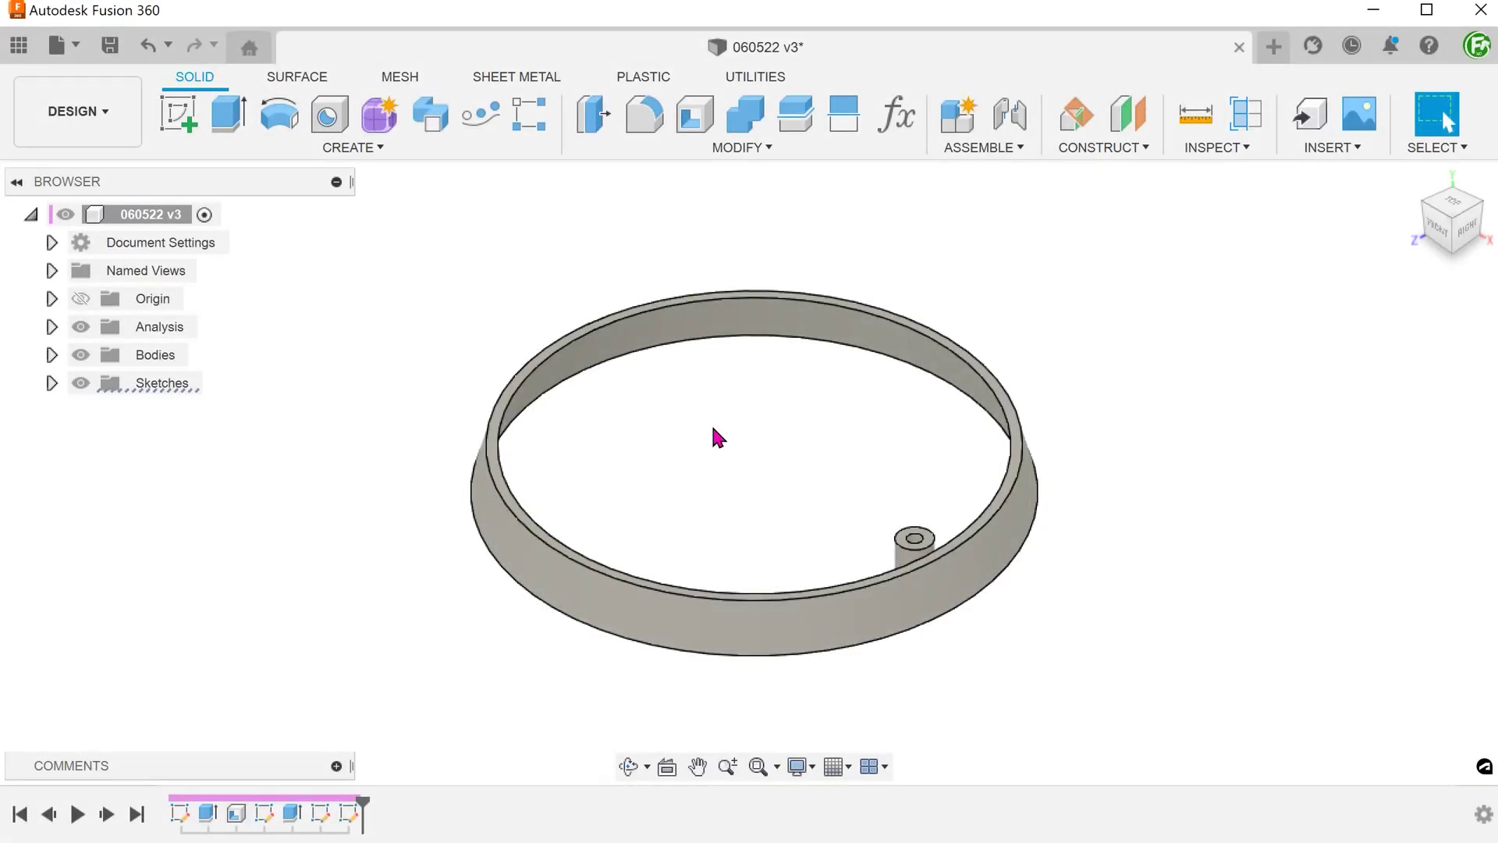
# Create a new sketch on the vertical front (XY) origin plane
pyautogui.rightClick(718, 438)
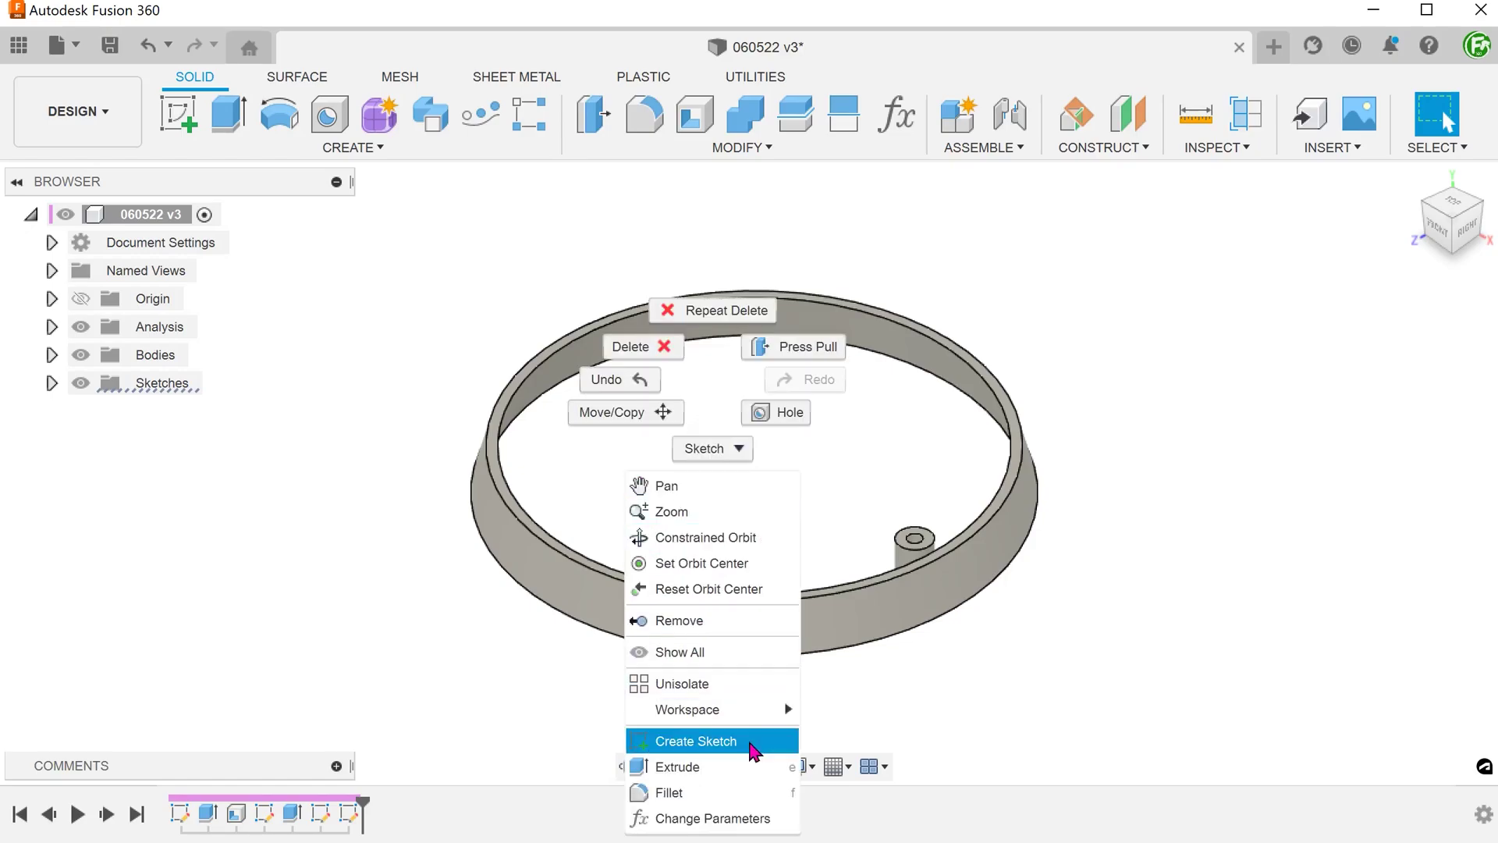
pyautogui.click(751, 741)
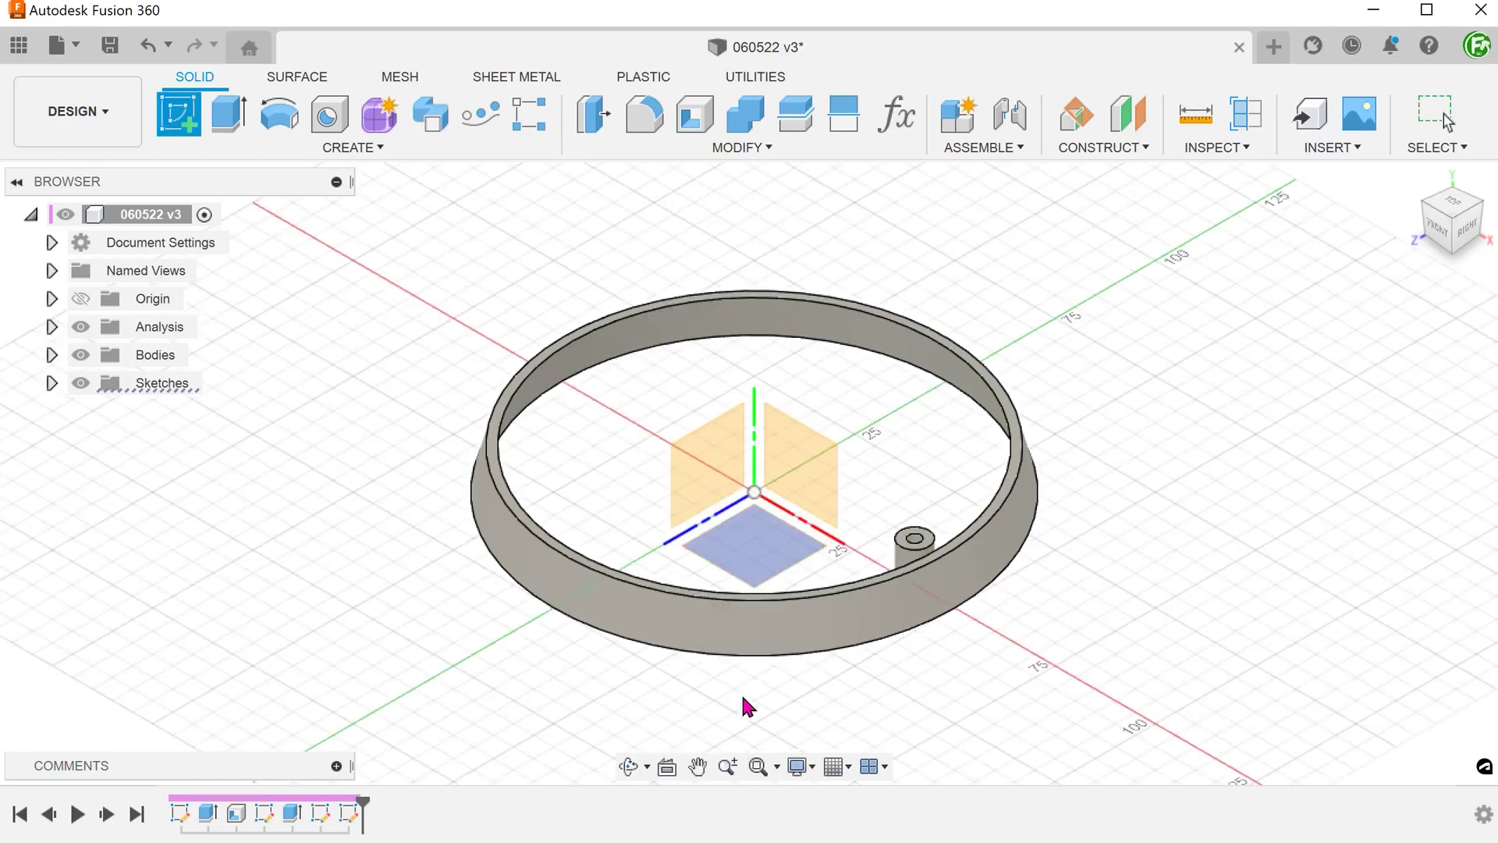
pyautogui.click(800, 469)
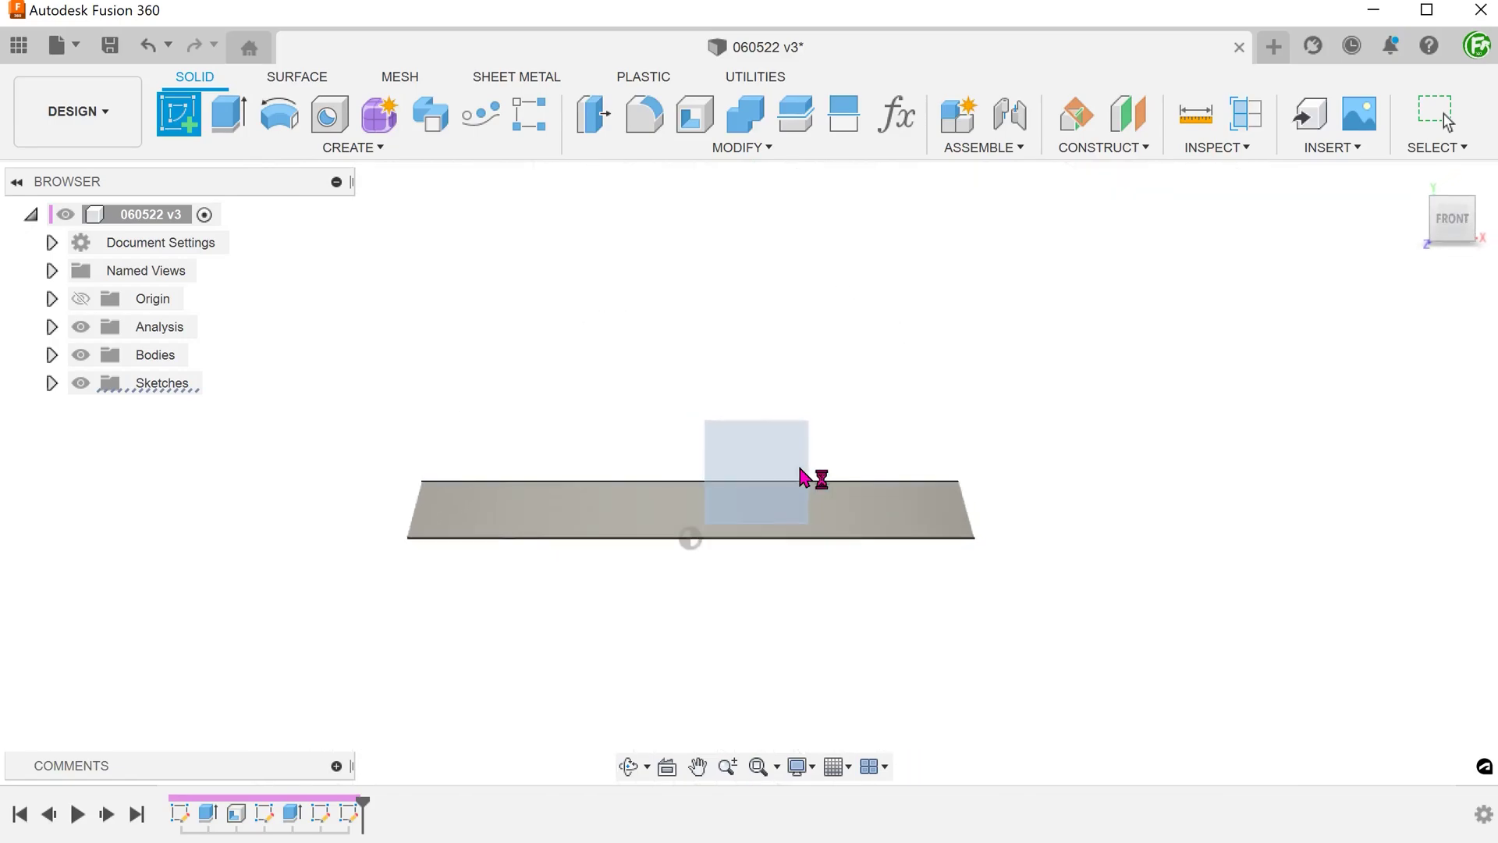
# Intersect the boss's outer top edge and the ring's inner top edge with the sketch plane to create reference points
pyautogui.keyDown('shift'); pyautogui.moveTo(1044, 493); pyautogui.dragTo(1039, 467, button='middle'); pyautogui.keyUp('shift')
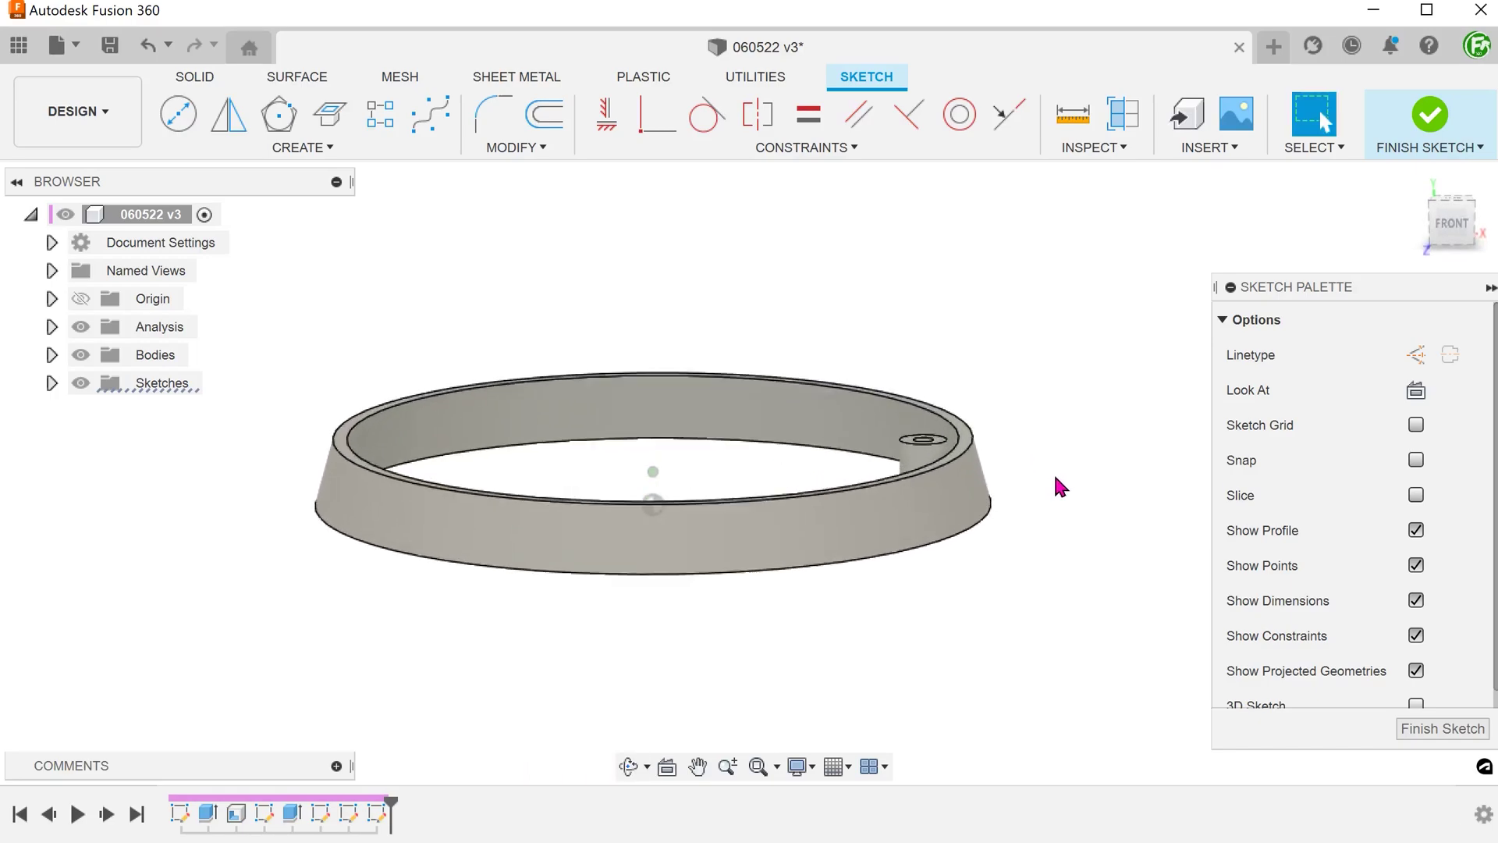
pyautogui.scroll(4, 1087, 476)
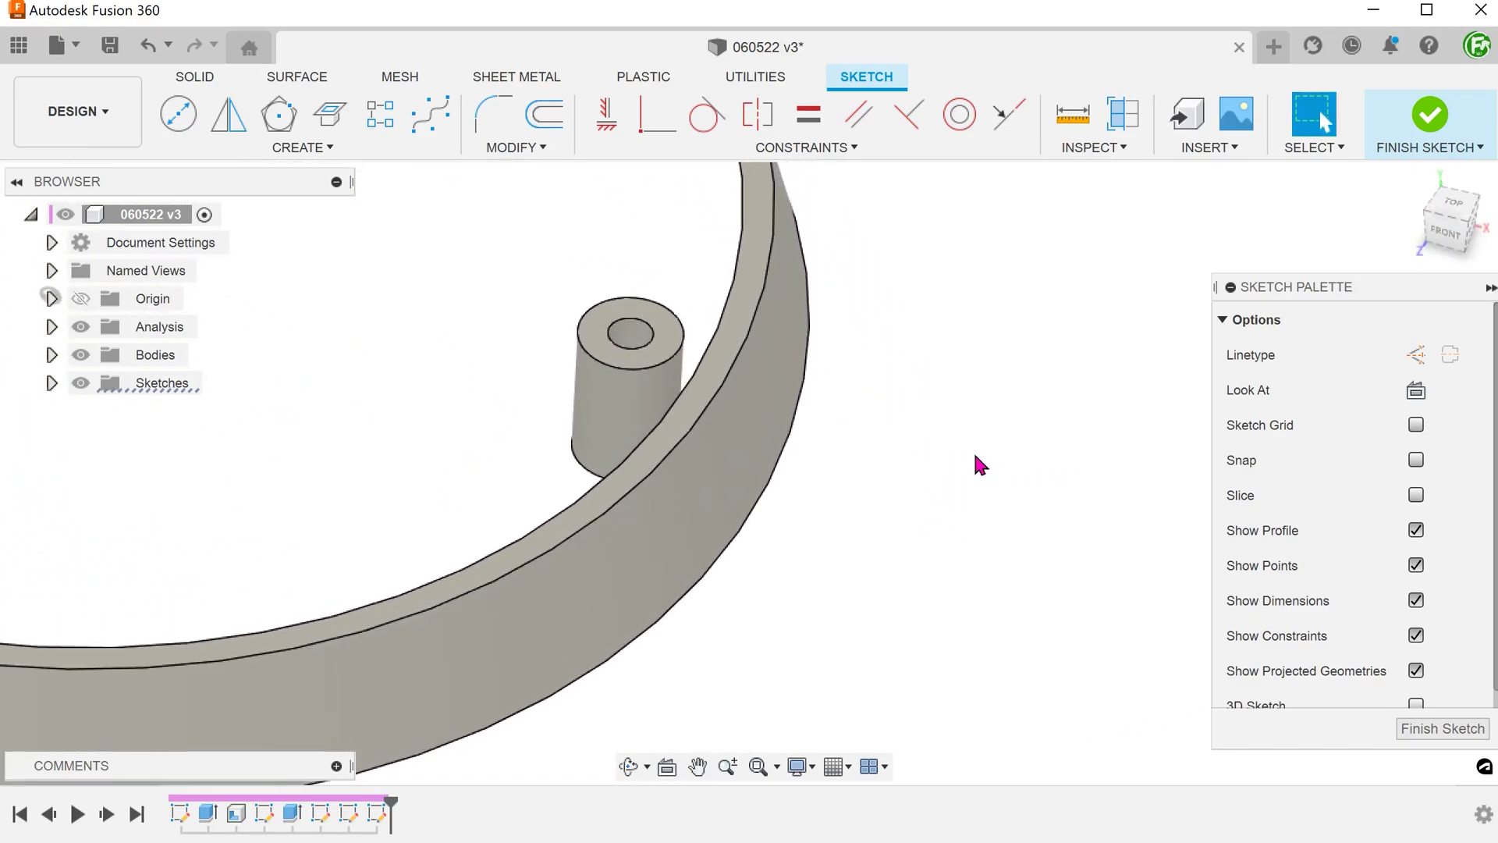
pyautogui.click(344, 152)
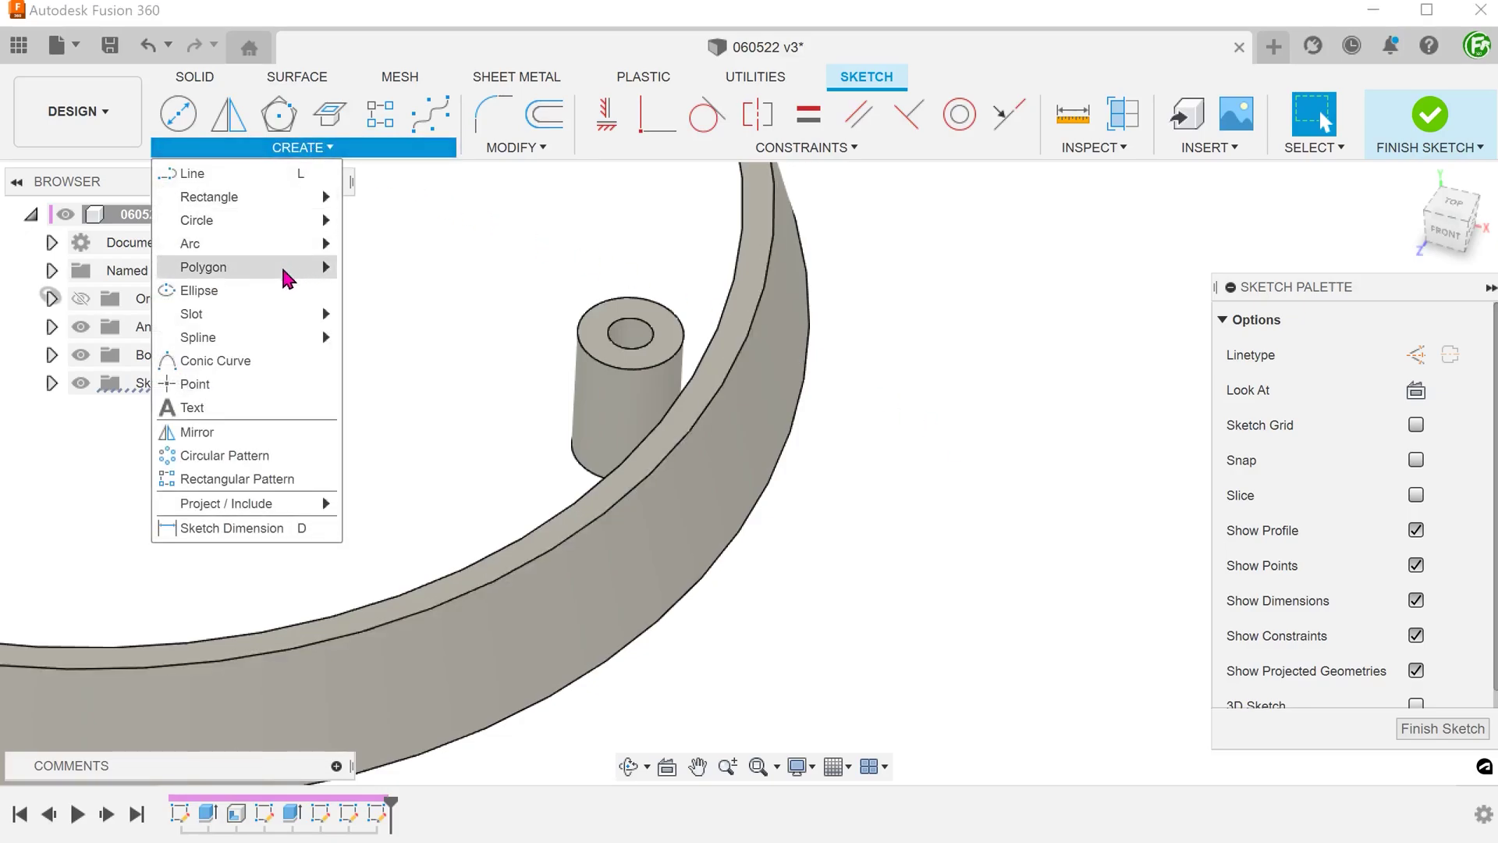
pyautogui.moveTo(281, 506)
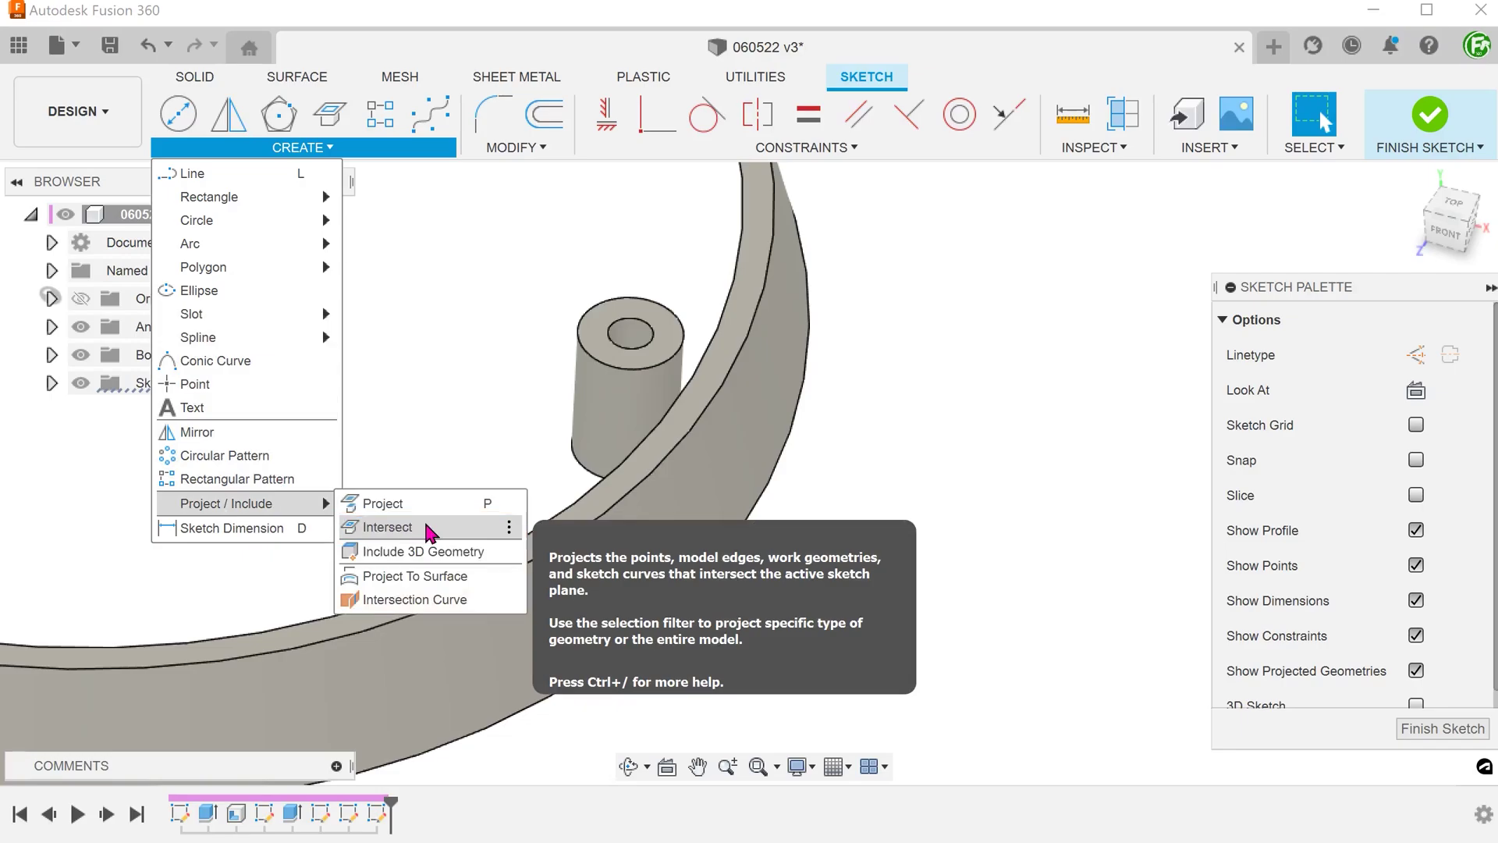
pyautogui.click(429, 529)
pyautogui.scroll(3, 422, 398)
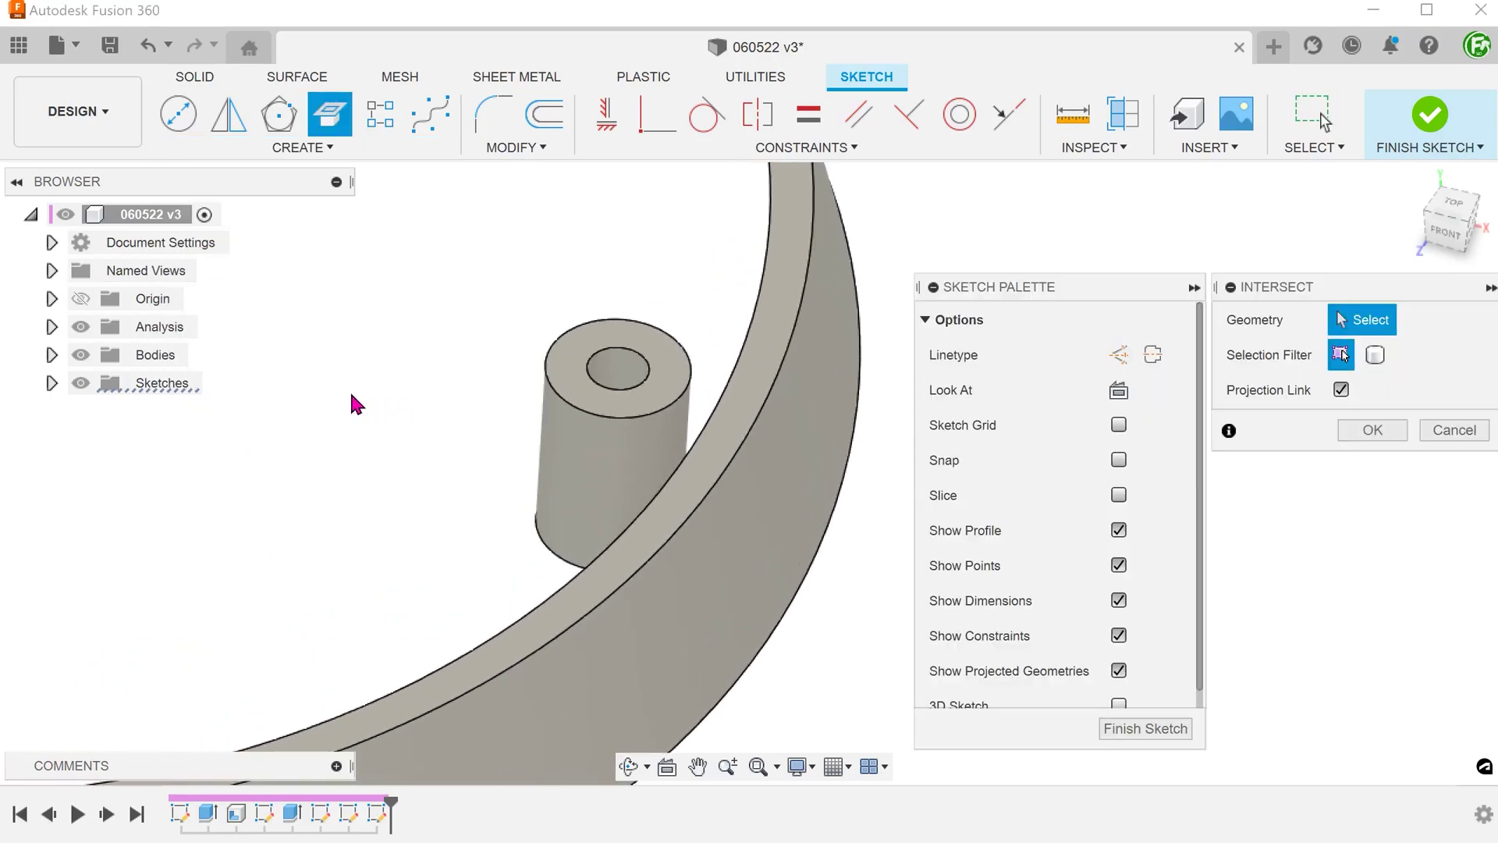
pyautogui.scroll(2, 351, 395)
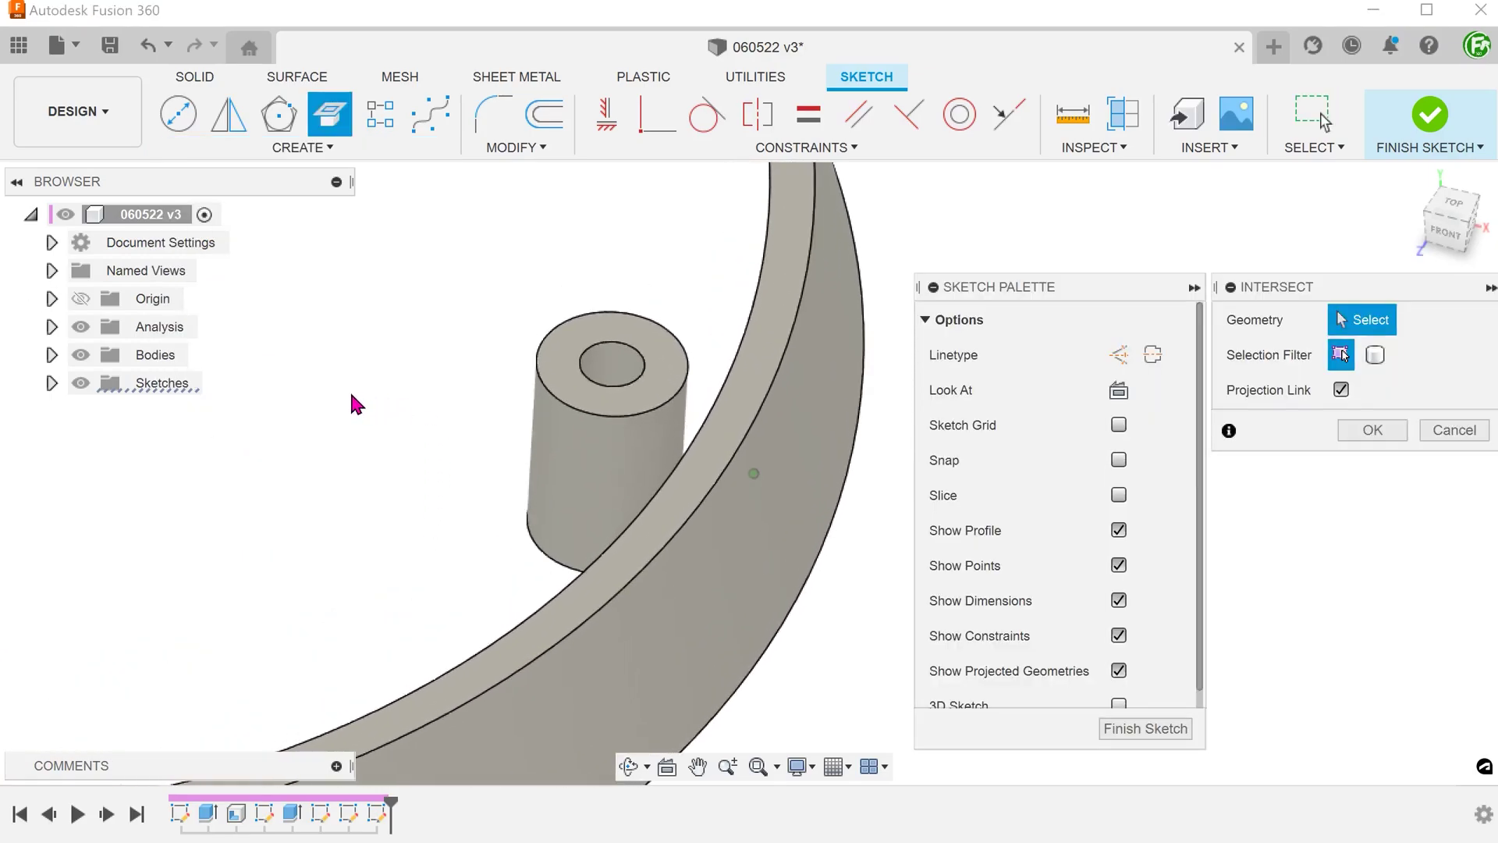
pyautogui.click(658, 405)
pyautogui.keyDown('shift'); pyautogui.moveTo(655, 398); pyautogui.dragTo(679, 395, button='middle'); pyautogui.keyUp('shift')
pyautogui.click(713, 400)
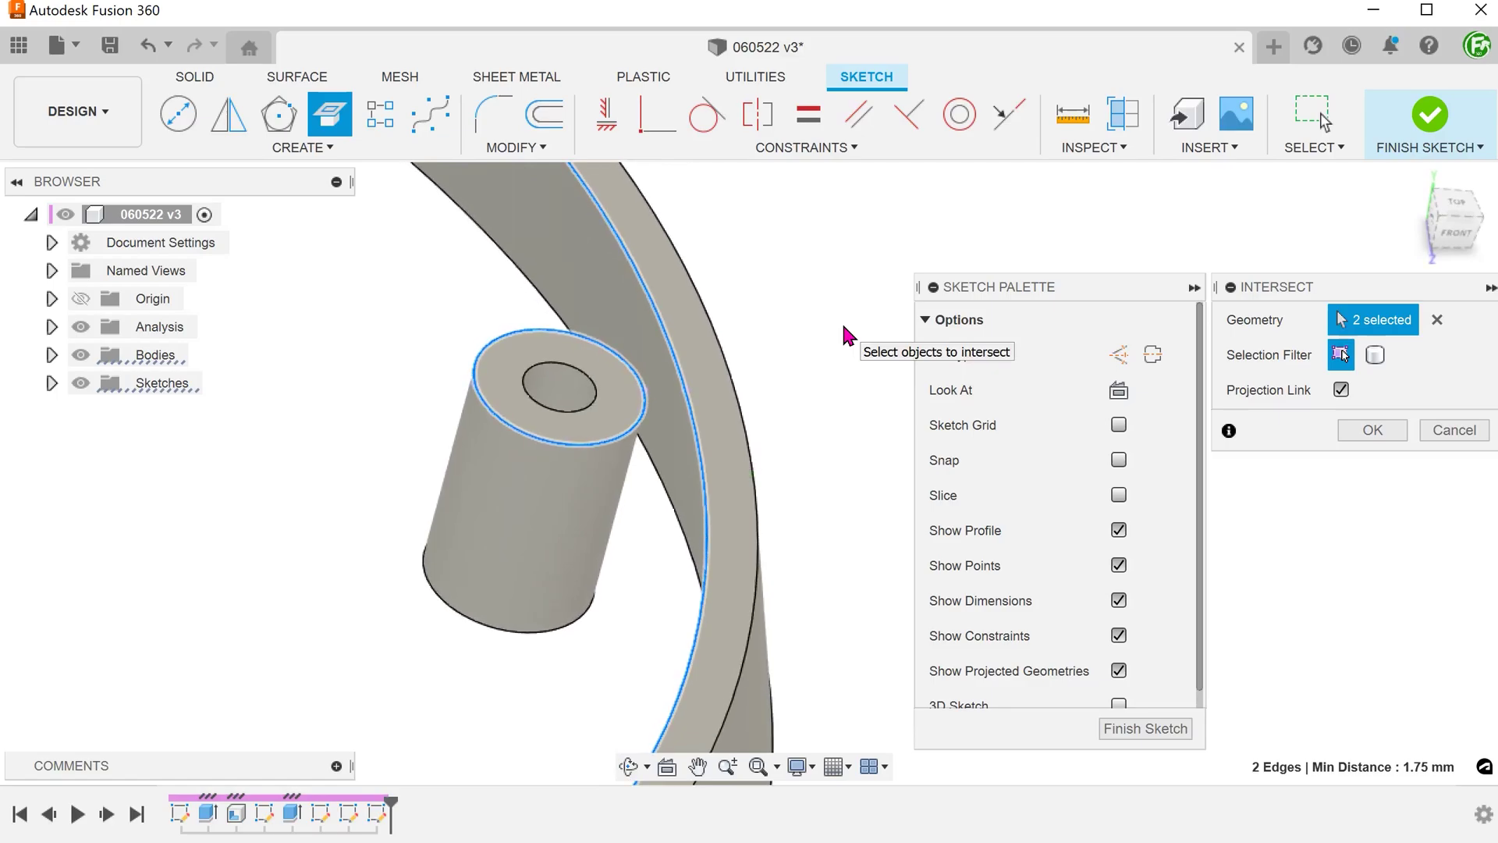
pyautogui.click(1369, 430)
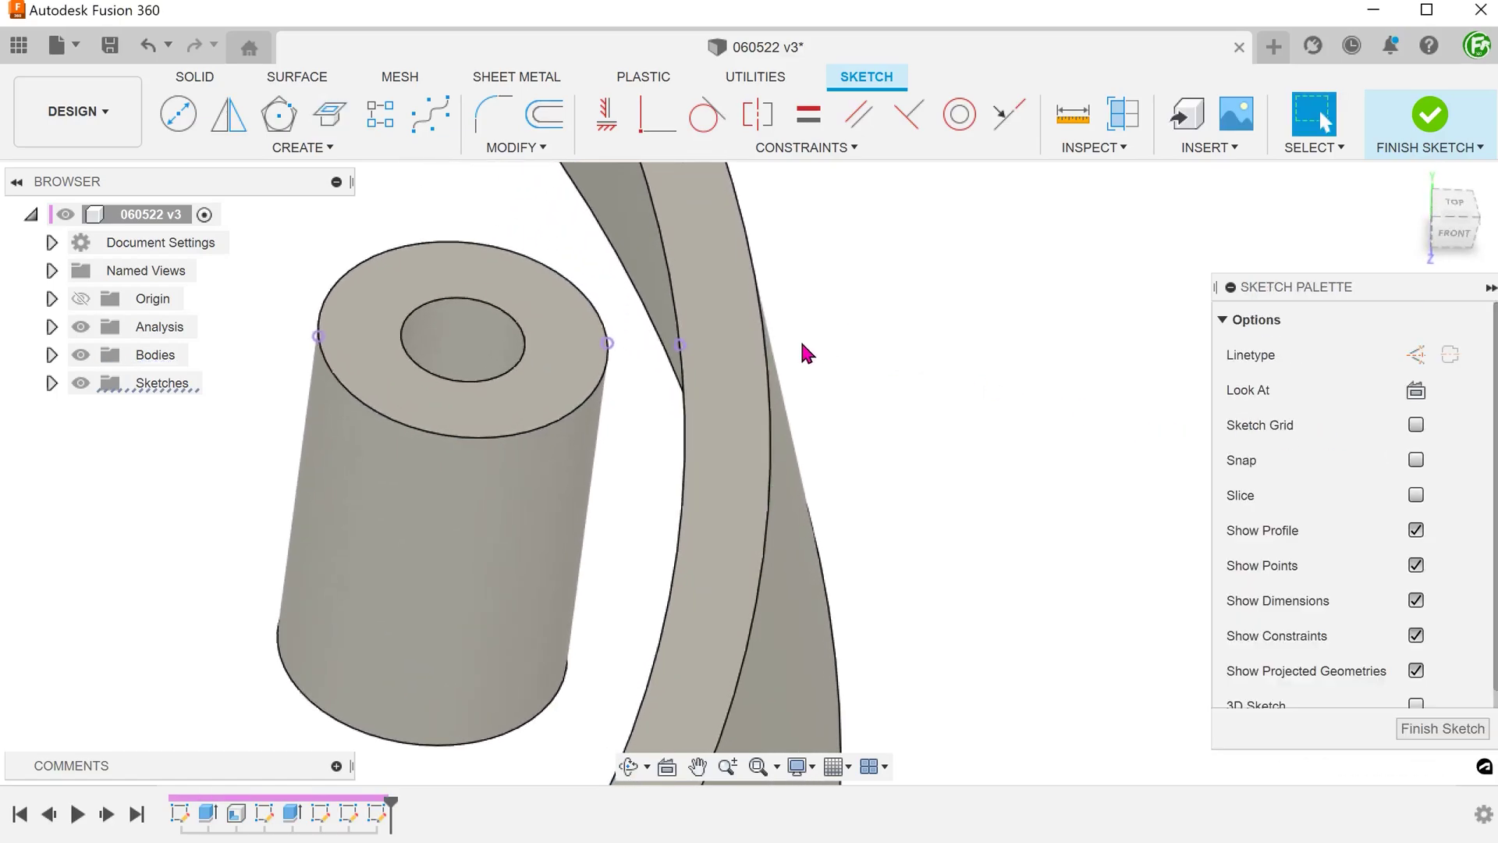
# Draw a line between the reference points on the boss's top edge and the ring's inner top edge, and finish the sketch
pyautogui.click(682, 348)
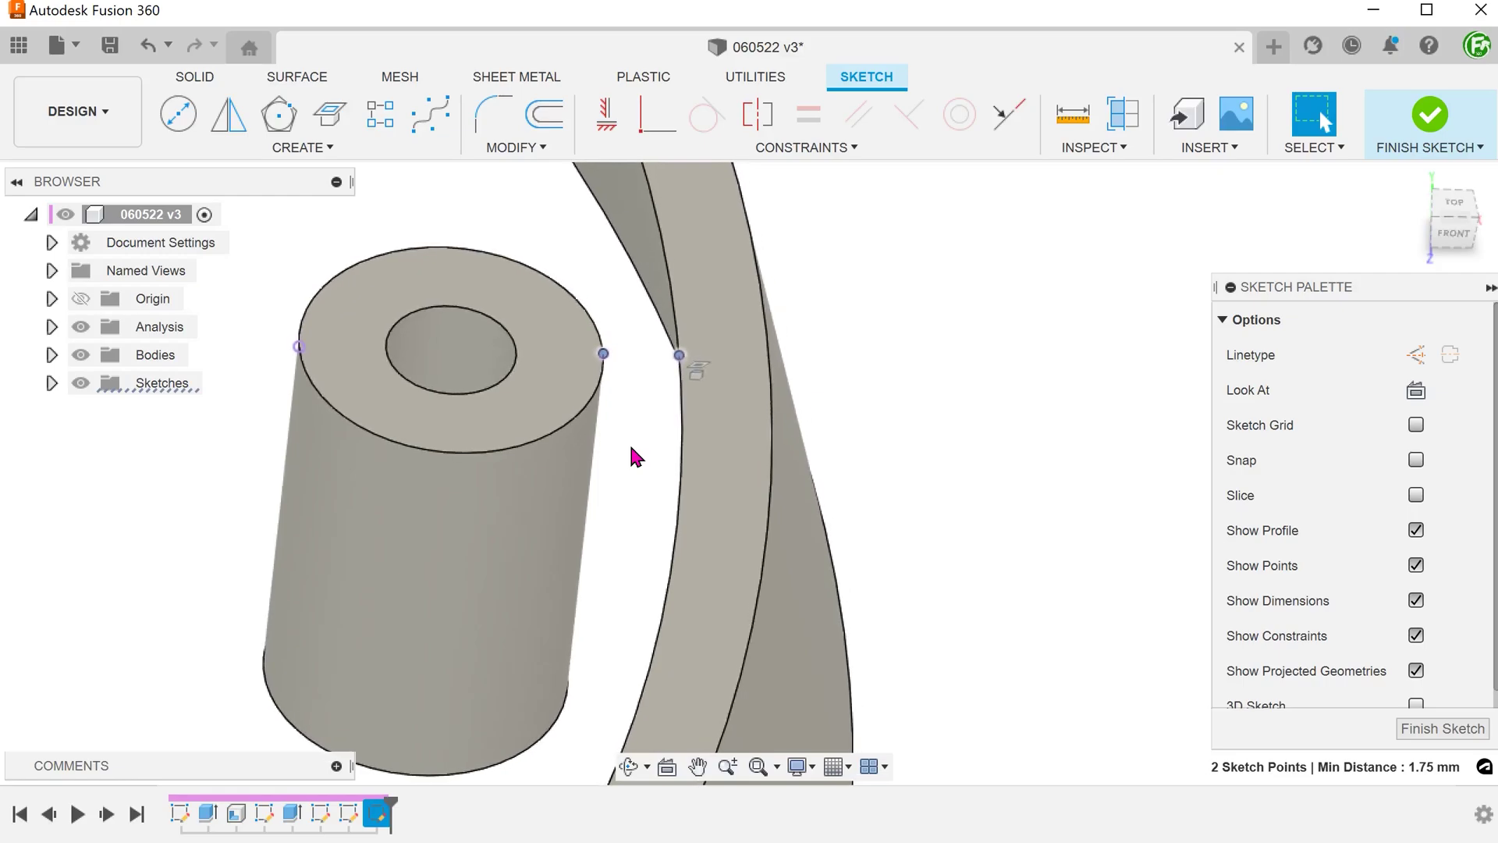
pyautogui.press('Escape')
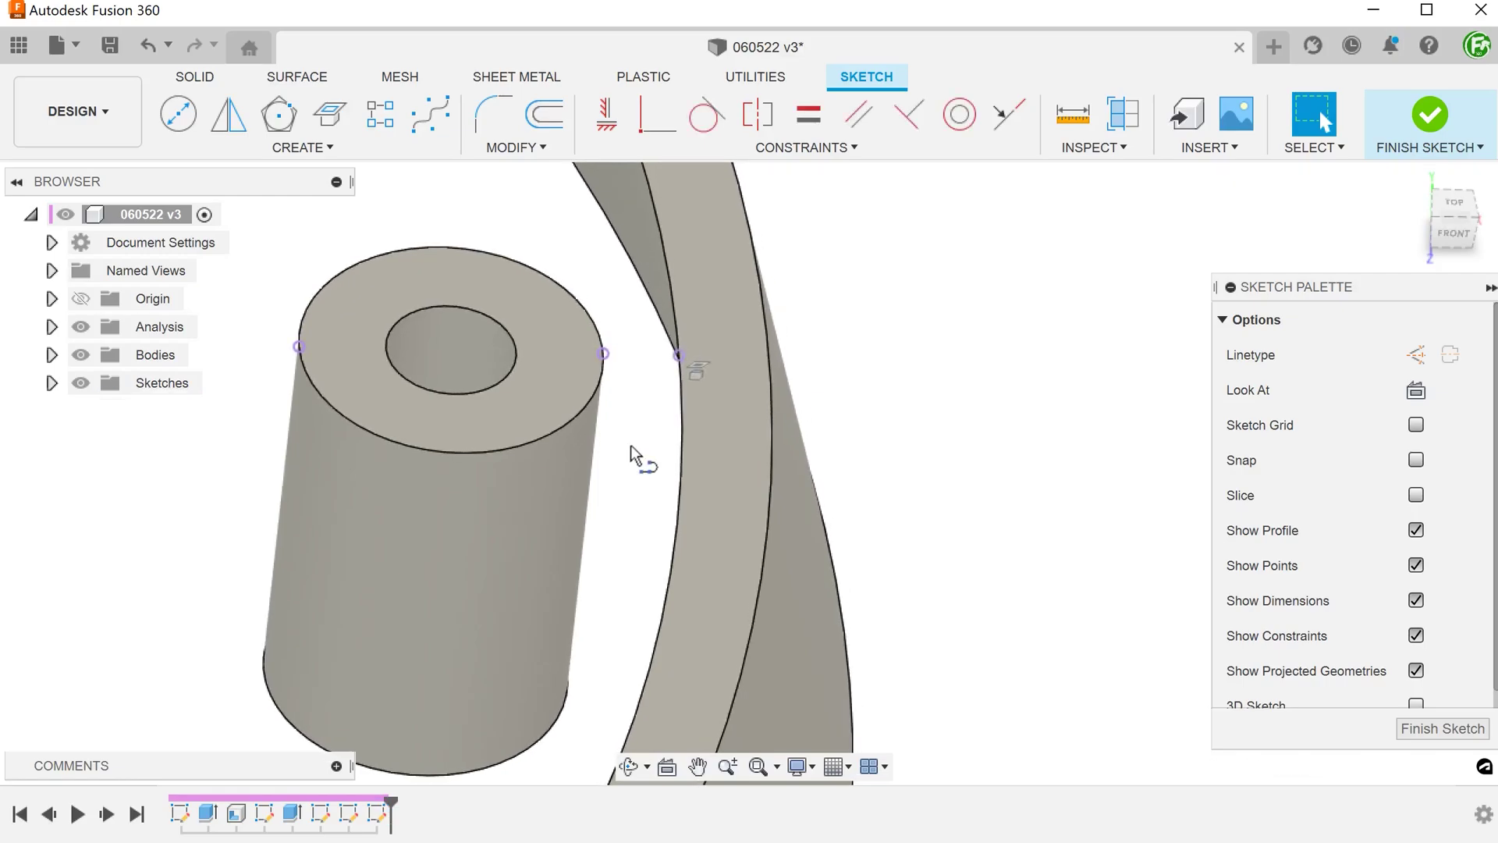
pyautogui.press('l')
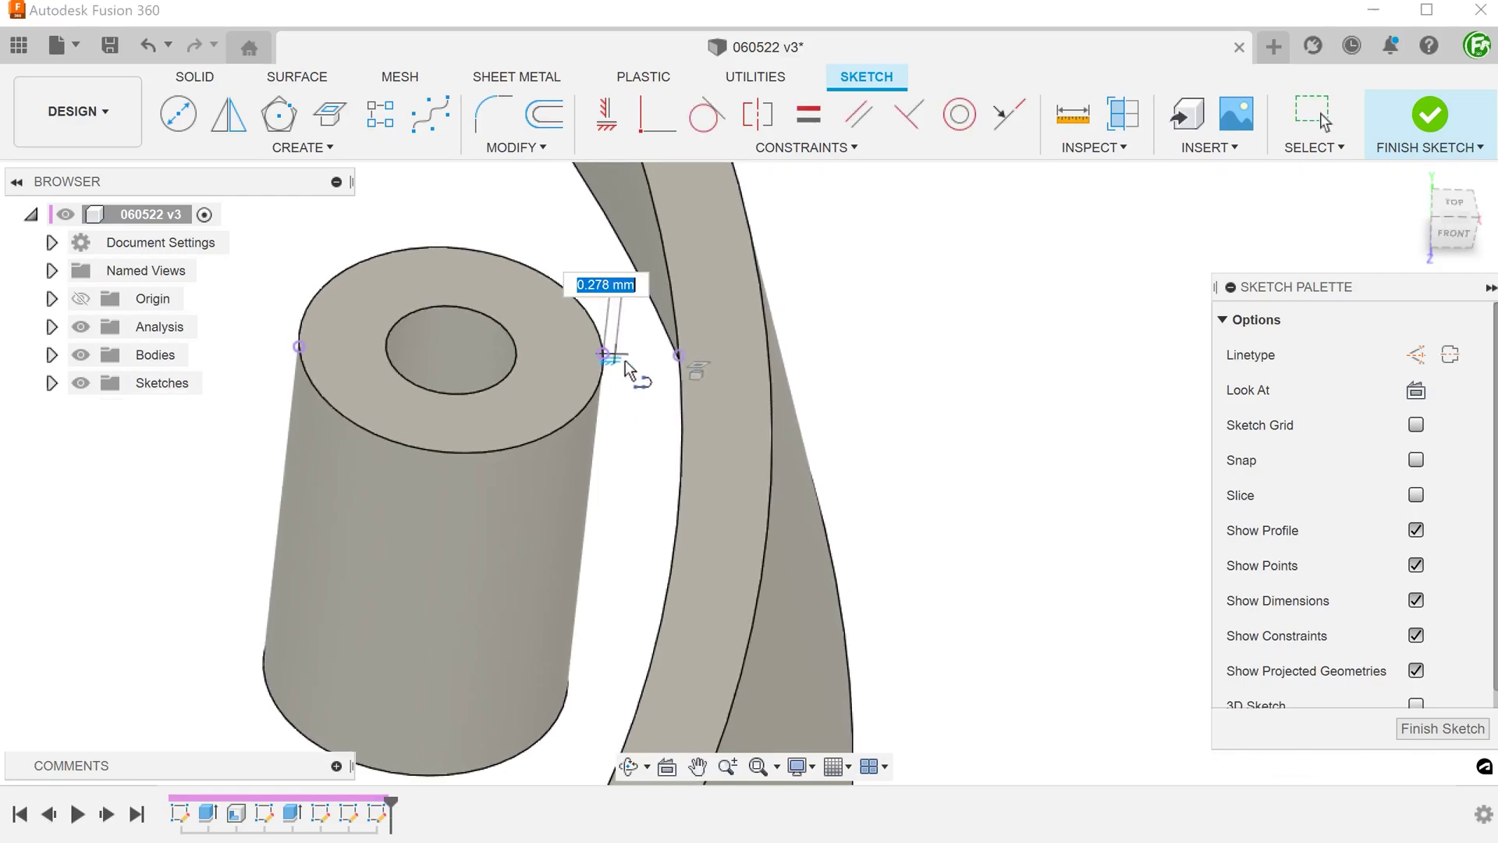
pyautogui.doubleClick(679, 355)
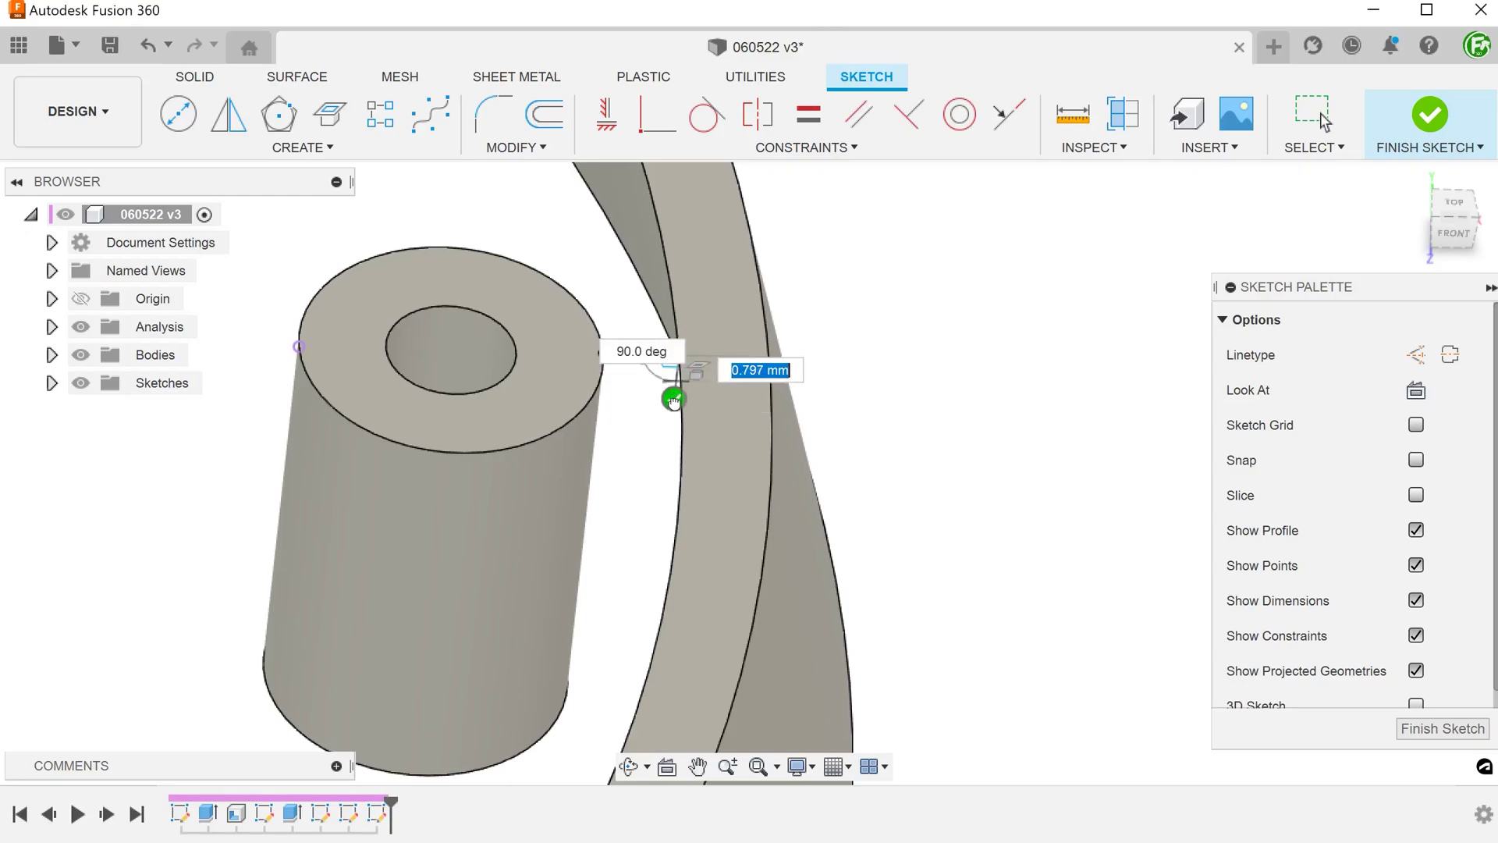
pyautogui.press('Escape')
pyautogui.keyDown('shift'); pyautogui.moveTo(643, 412); pyautogui.dragTo(938, 322, button='middle'); pyautogui.keyUp('shift')
pyautogui.click(1428, 117)
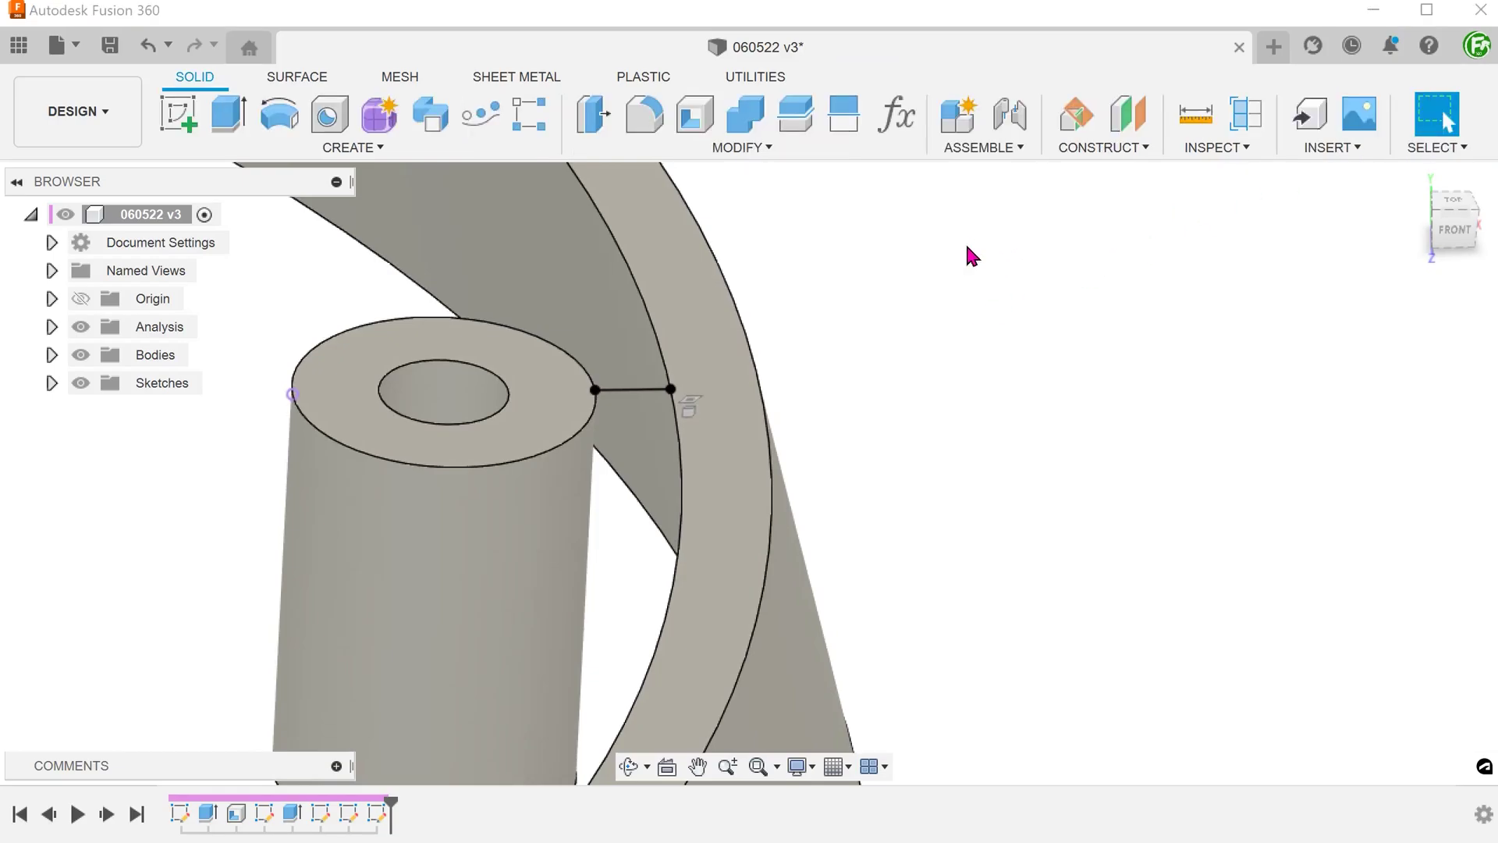
# Try to create a rib about 1.63 mm thick from the line between the boss and ring wall, with extent To Next
pyautogui.click(384, 148)
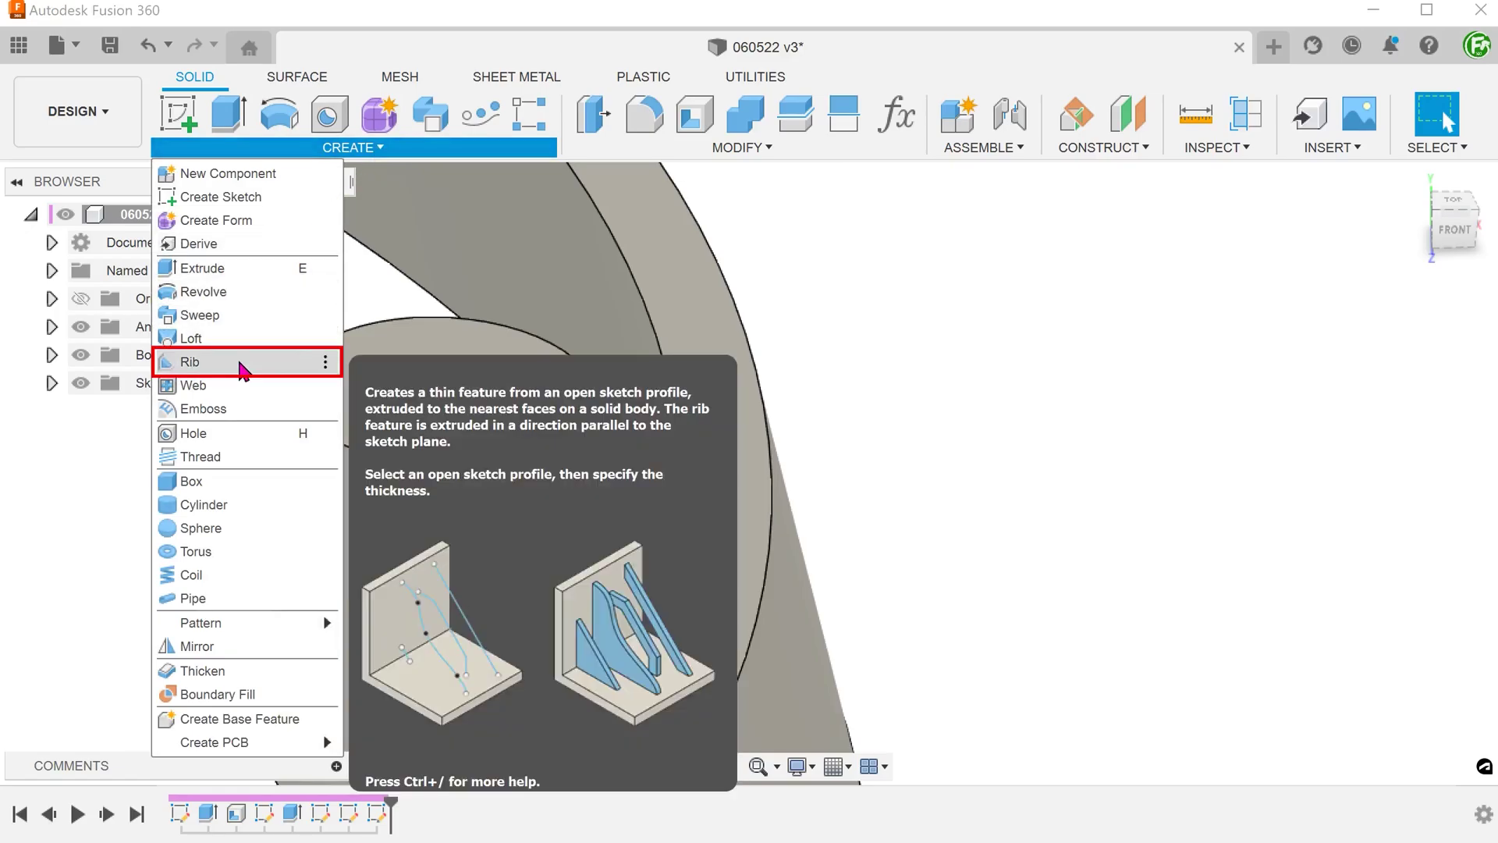
pyautogui.click(240, 363)
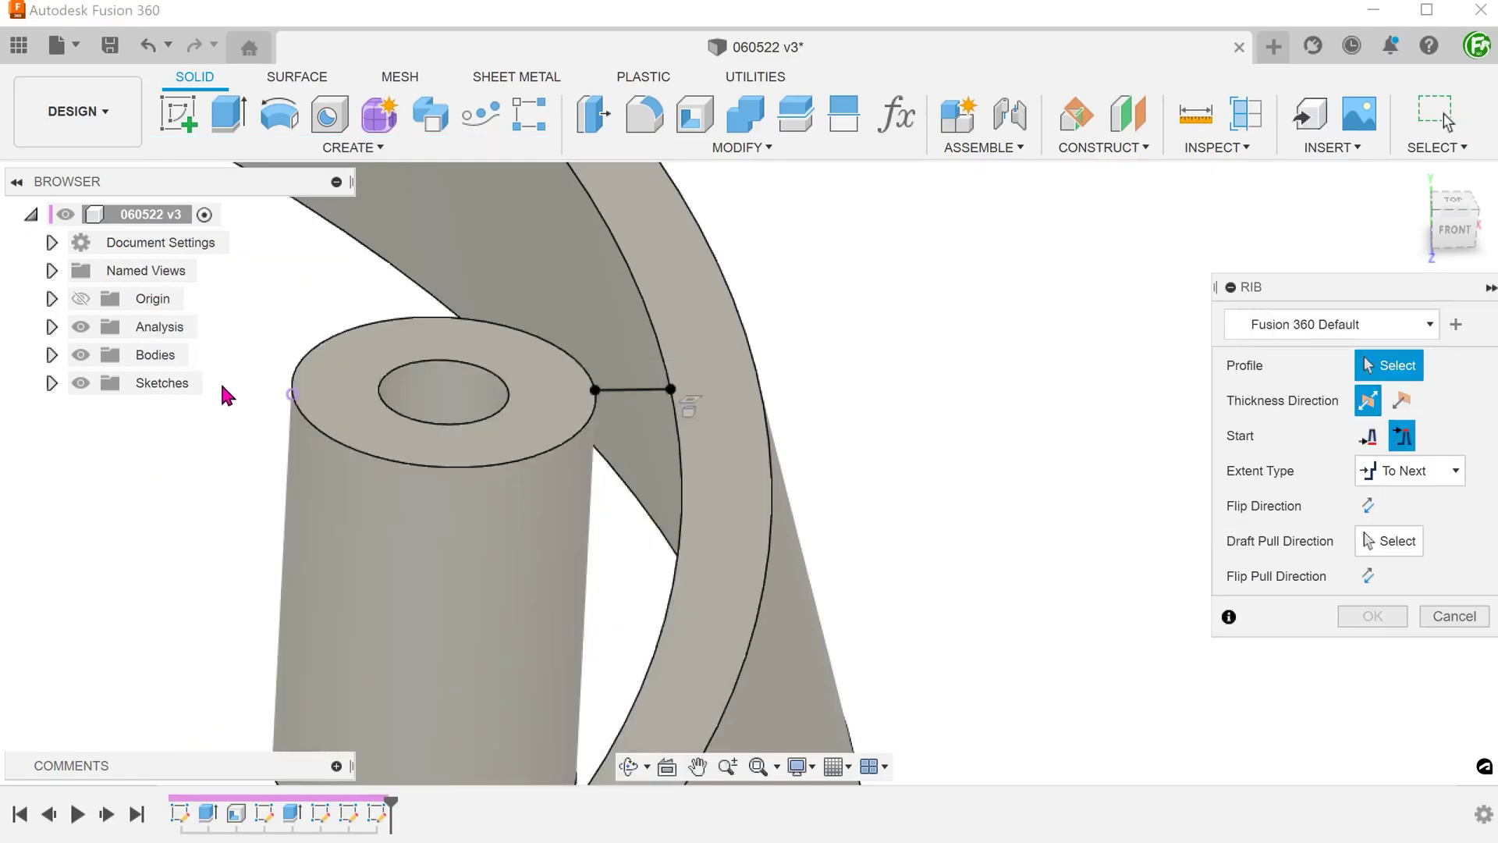
pyautogui.click(636, 391)
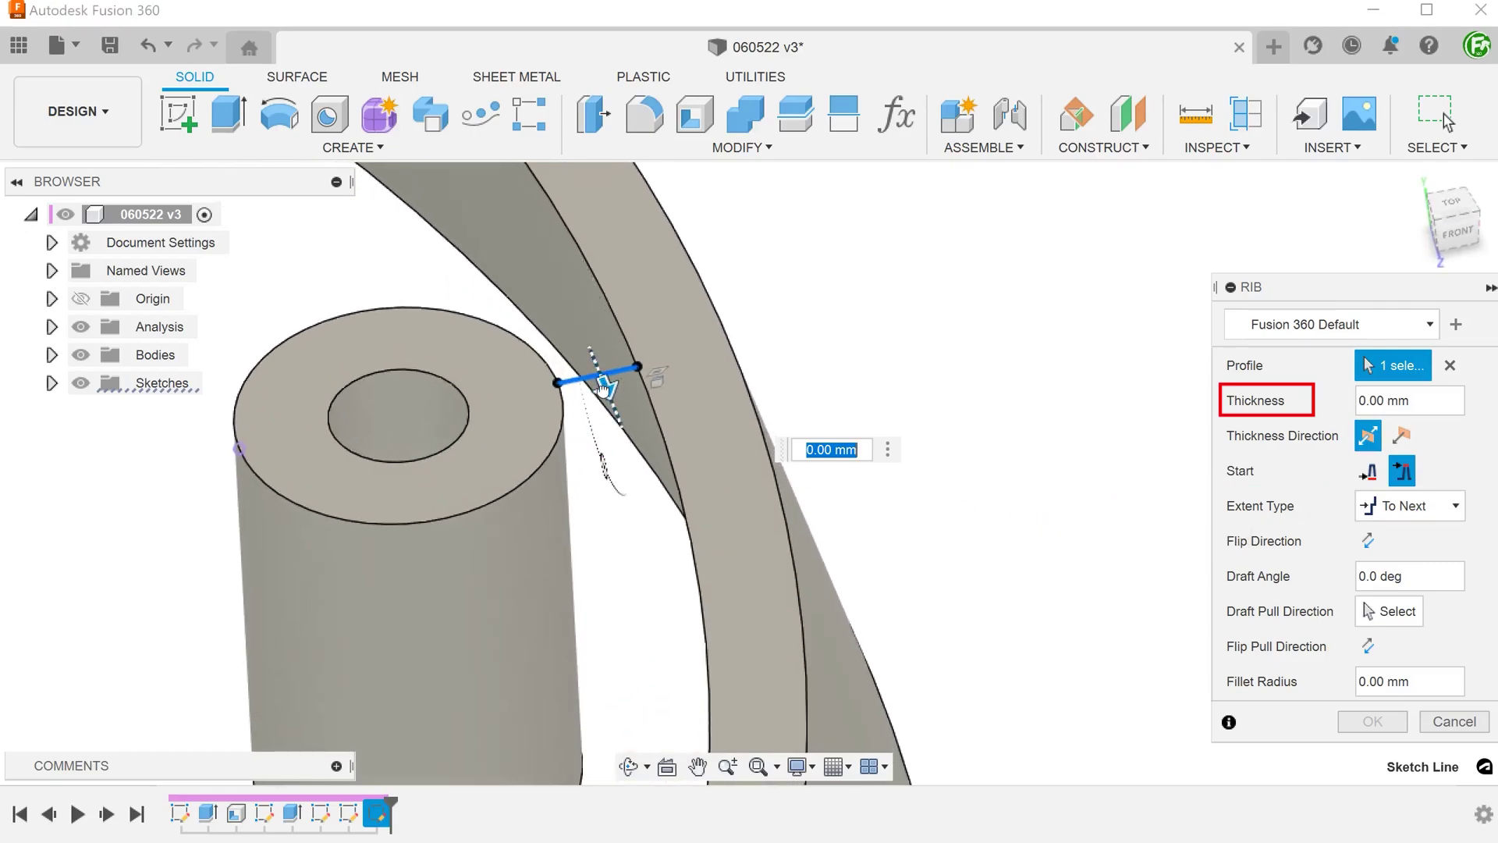
pyautogui.moveTo(605, 387); pyautogui.dragTo(612, 408)
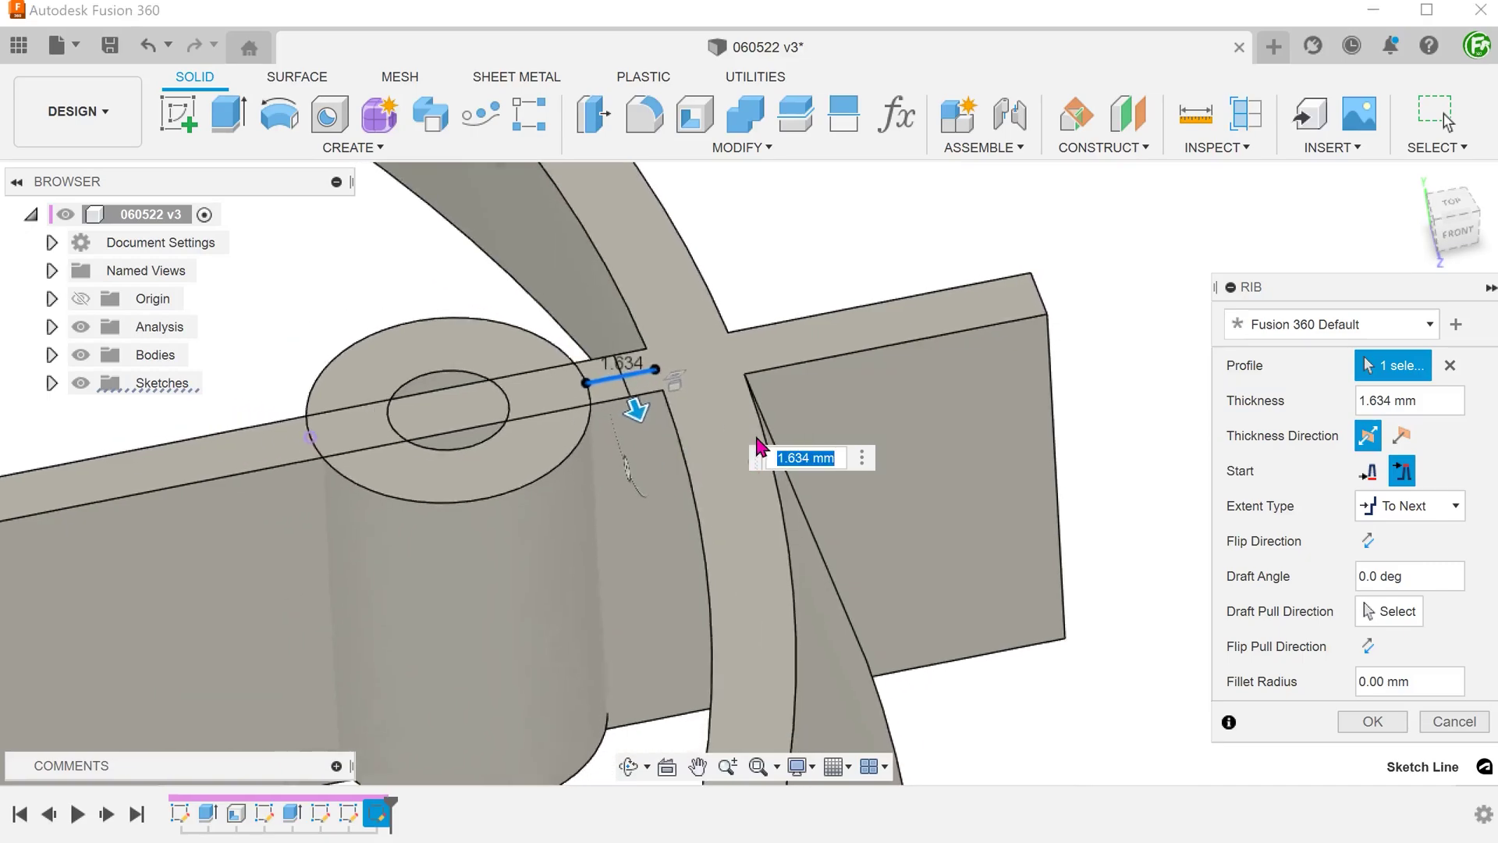
pyautogui.scroll(-3, 1052, 491)
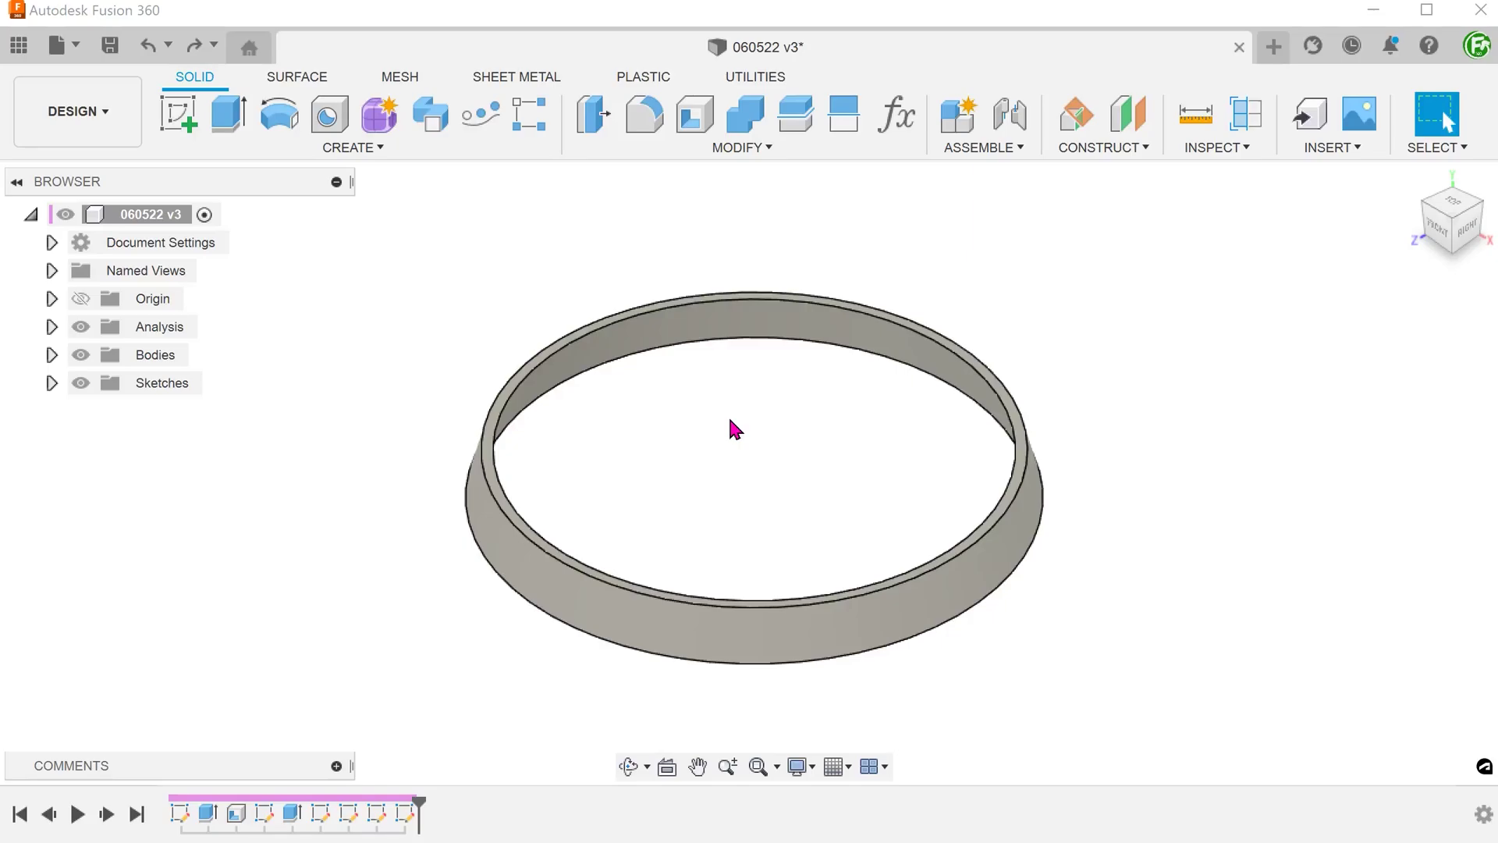
# Create a new sketch on the top face of the tapered ring
pyautogui.scroll(10, 729, 420)
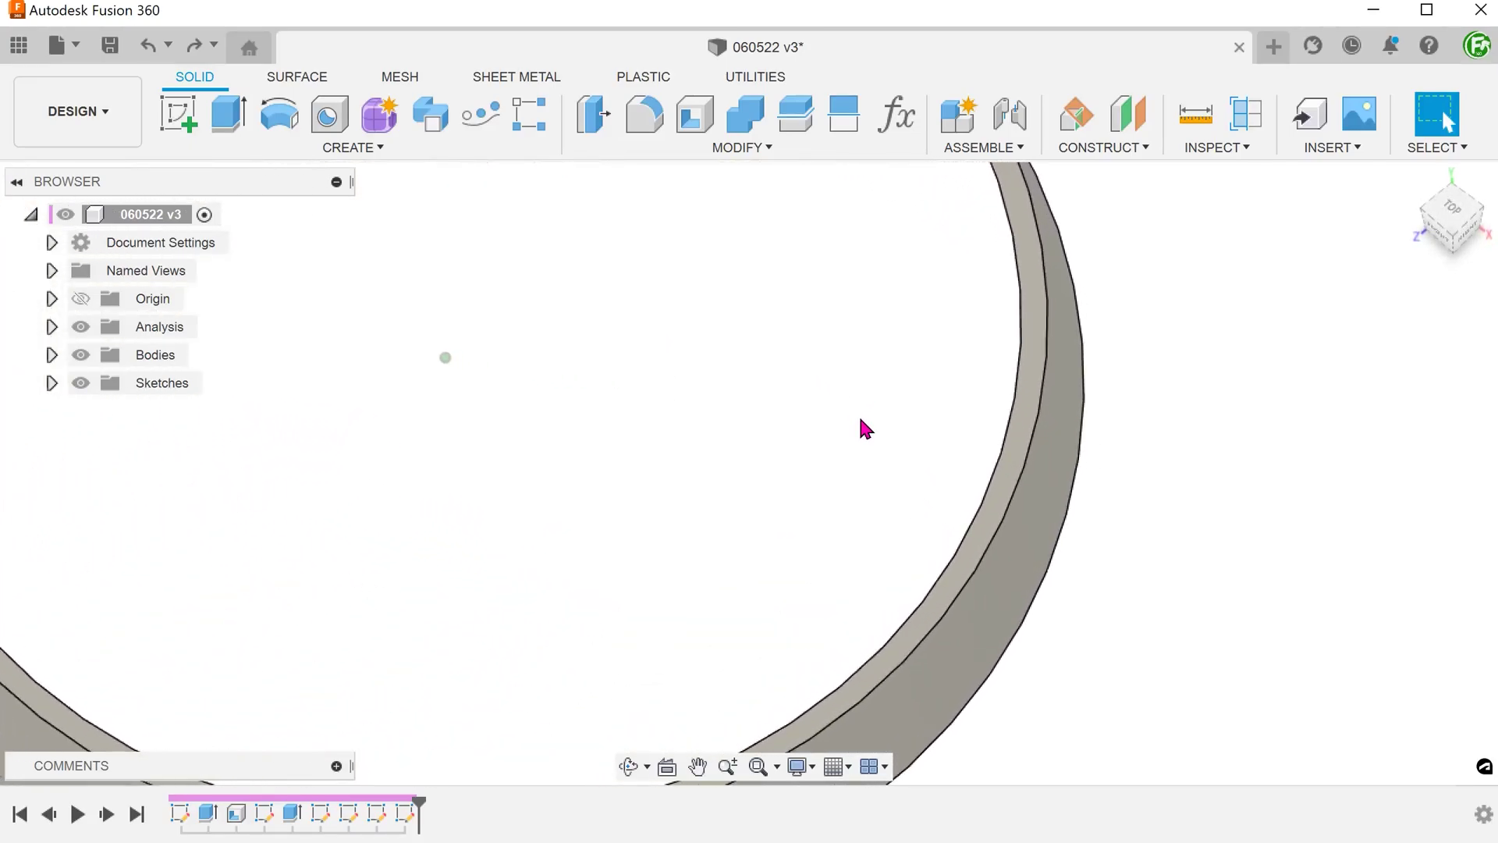
pyautogui.click(1014, 372)
pyautogui.rightClick(1017, 371)
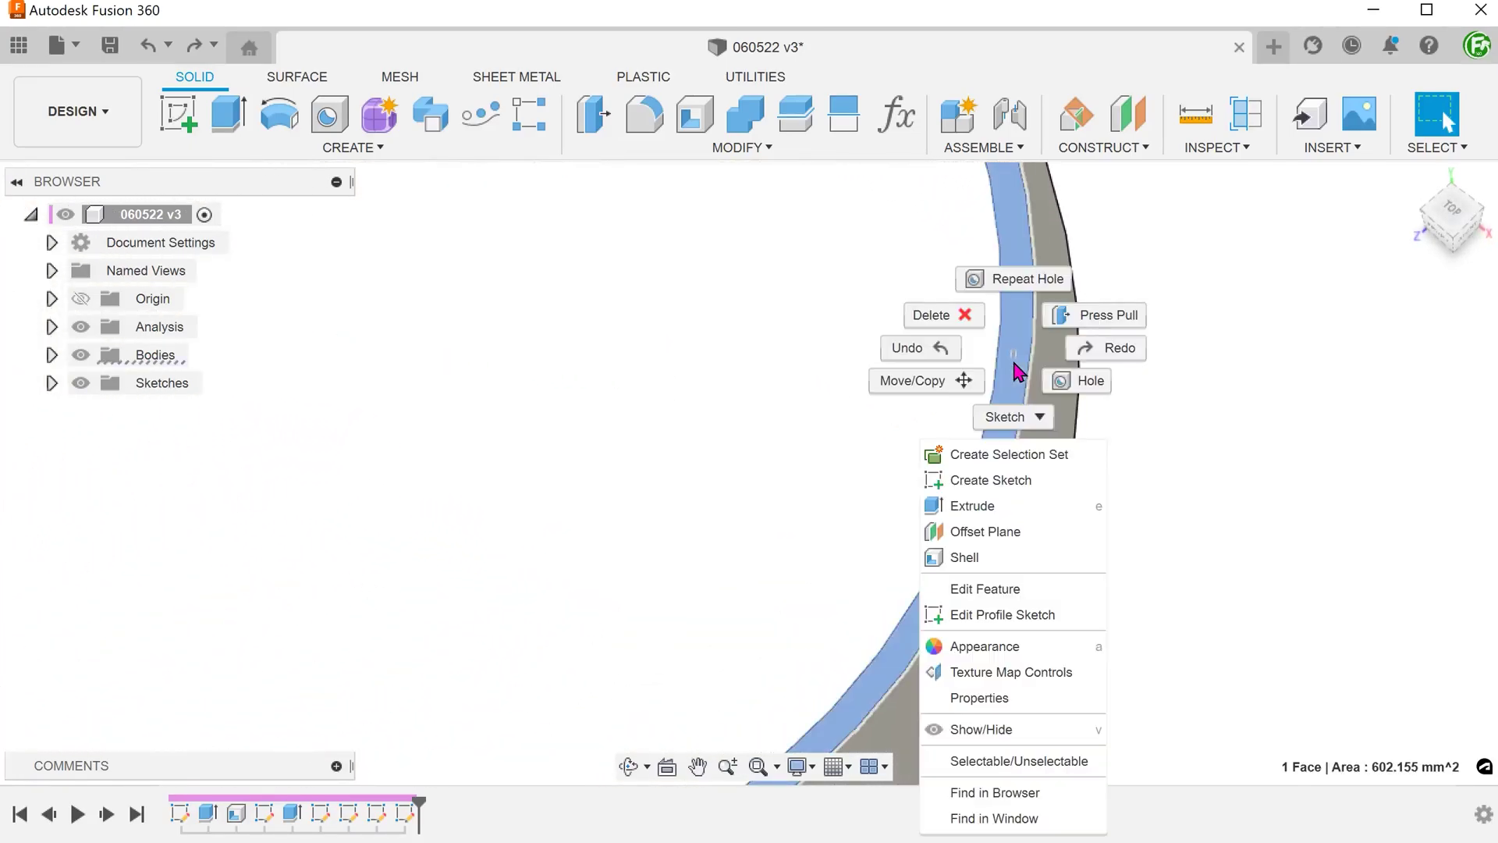
pyautogui.click(1045, 484)
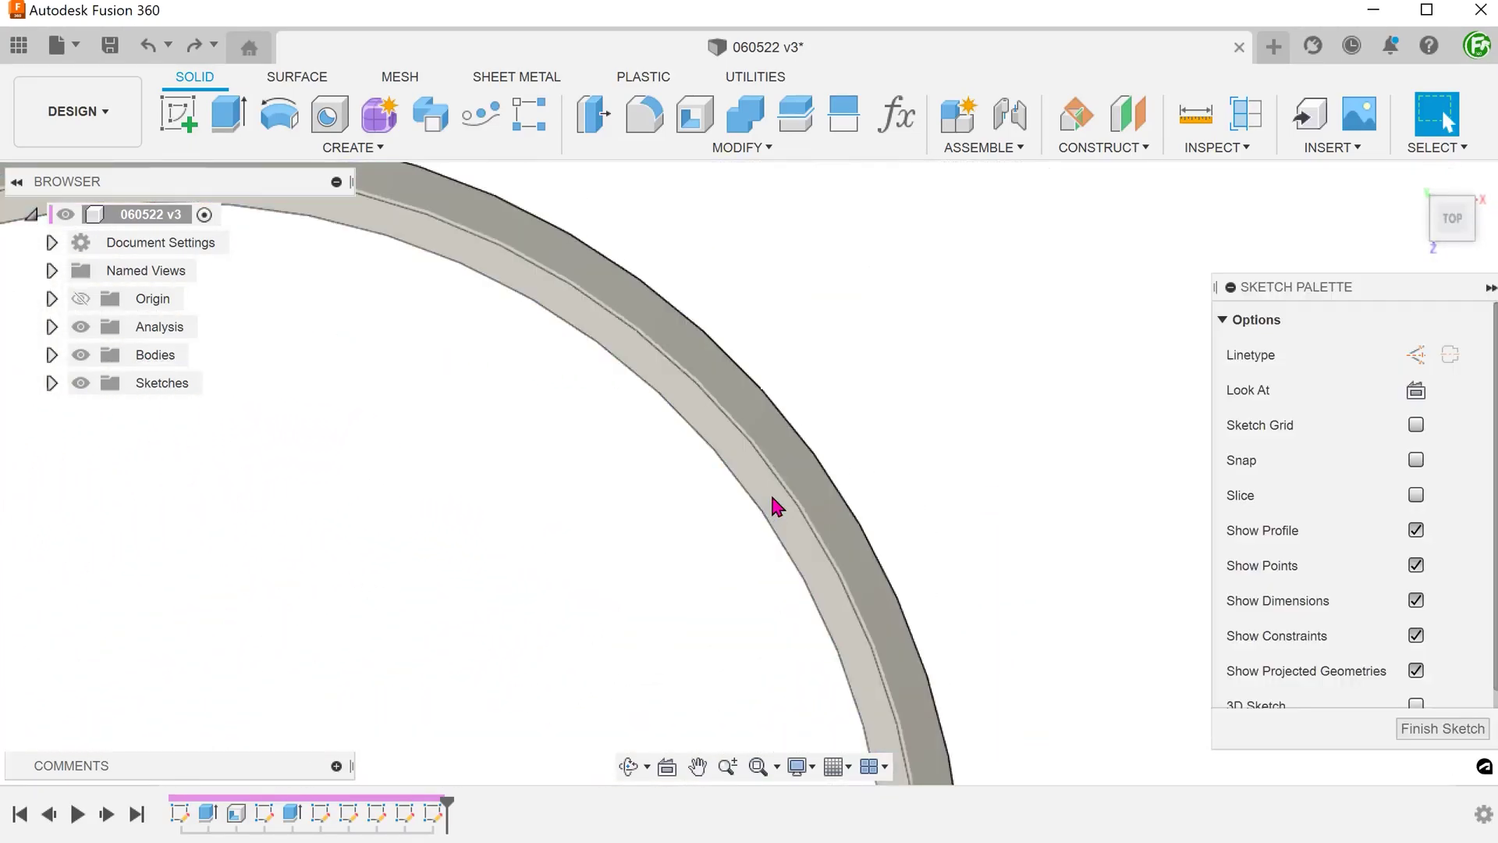
# Sketch a 5 mm diameter circle inside the ring, a short distance from its inner wall
pyautogui.scroll(-5, 771, 486)
pyautogui.scroll(5, 733, 484)
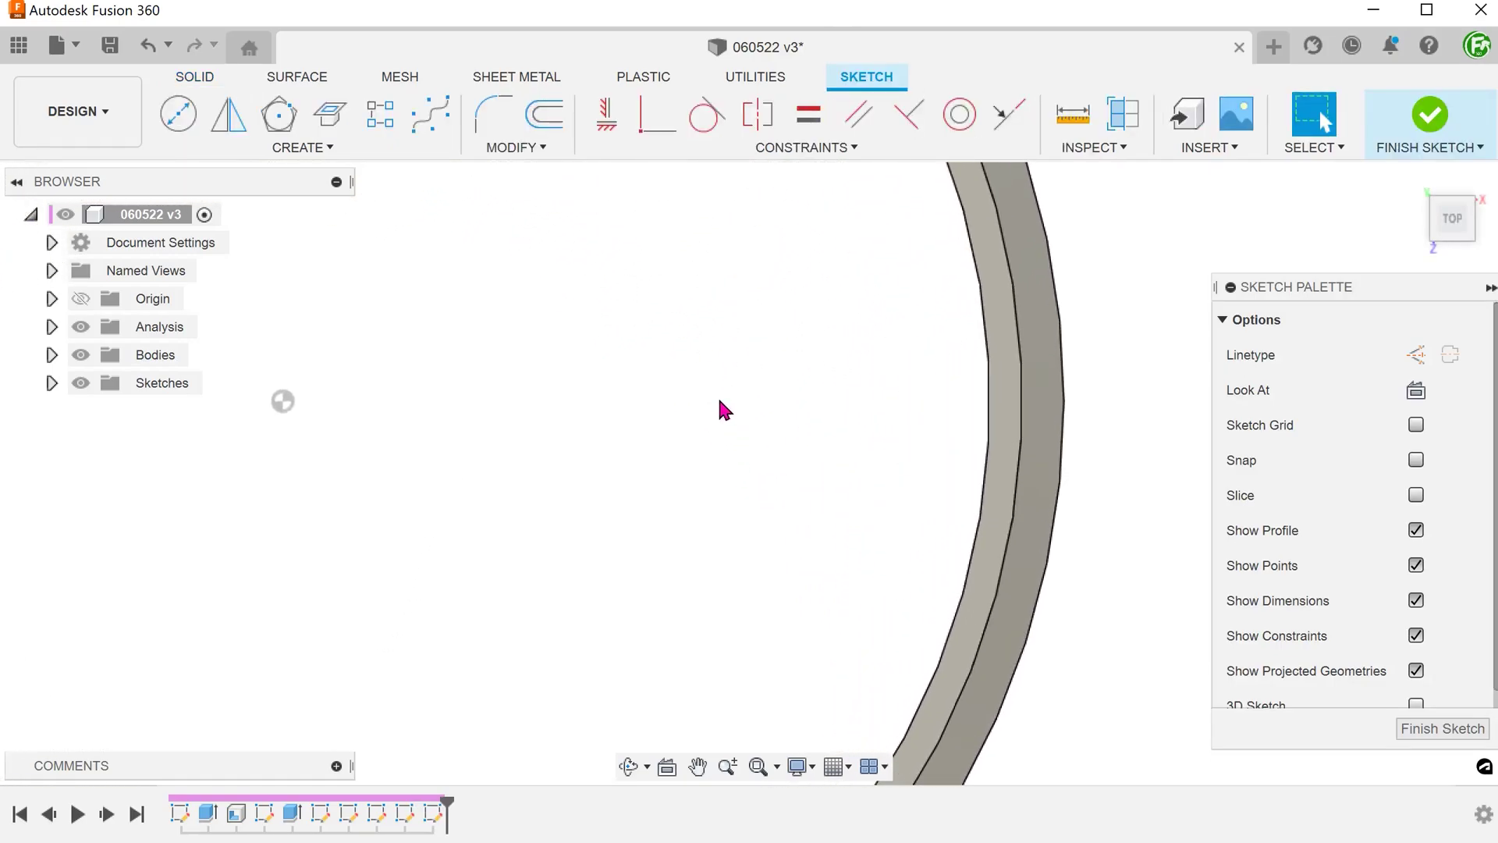
pyautogui.press('c')
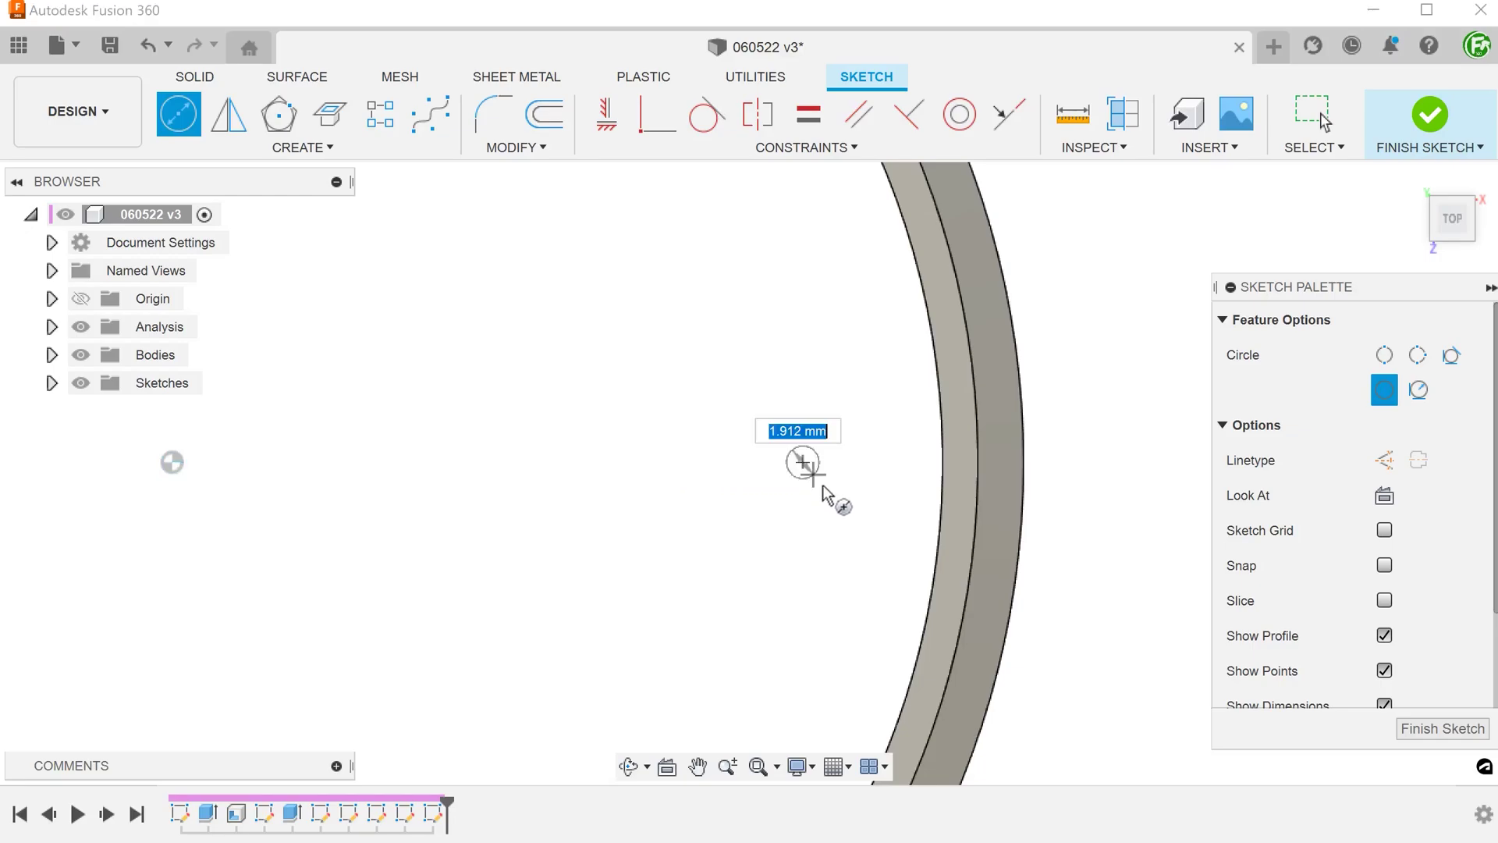
pyautogui.write('5')
pyautogui.press('Return')
pyautogui.press('Escape')
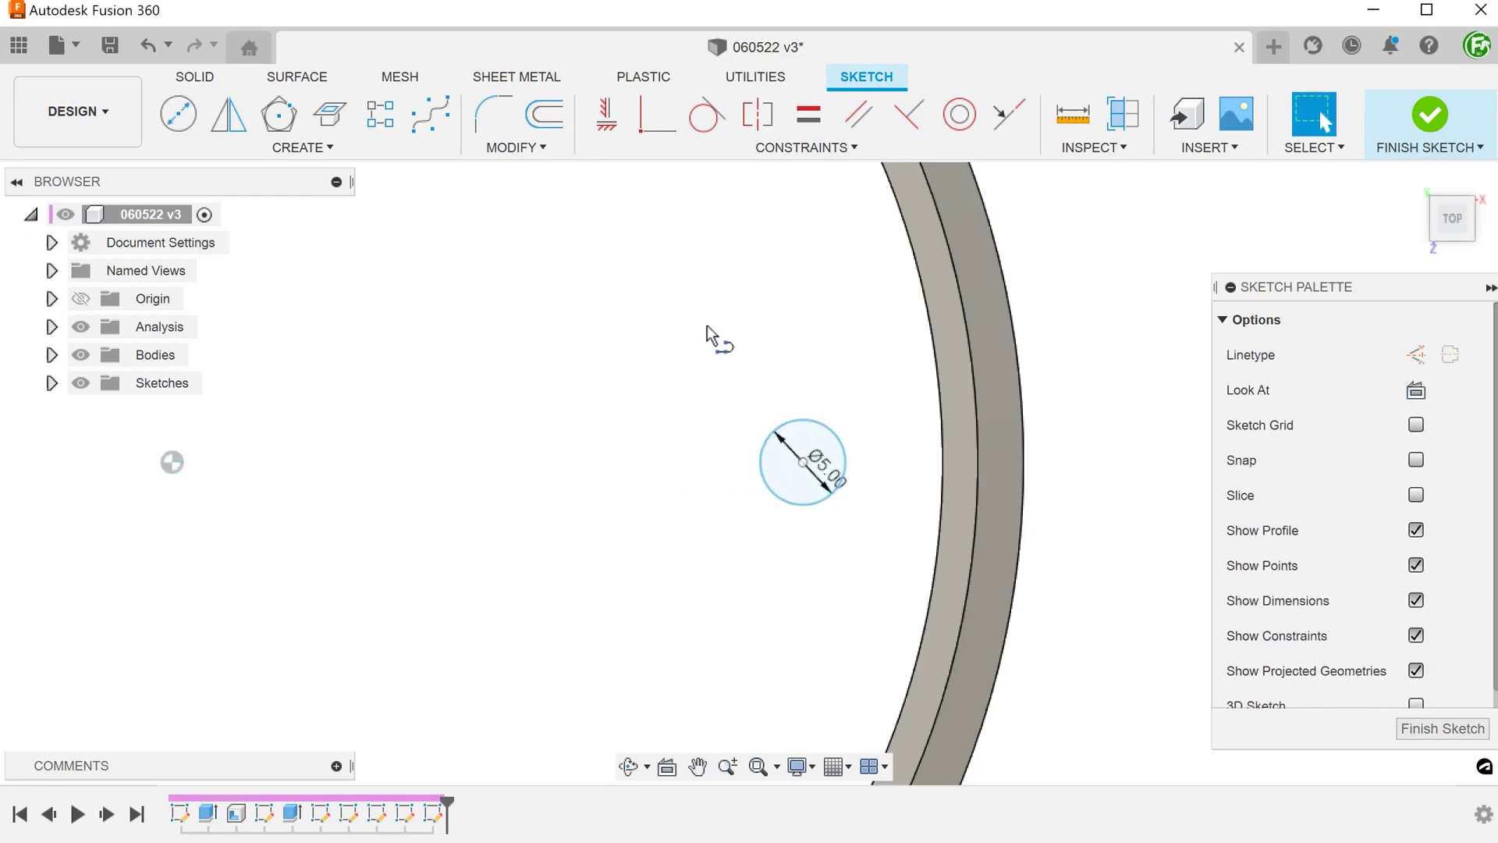
# Draw a horizontal line from the circle's edge to the ring's inner edge and finish the sketch
pyautogui.scroll(2, 871, 478)
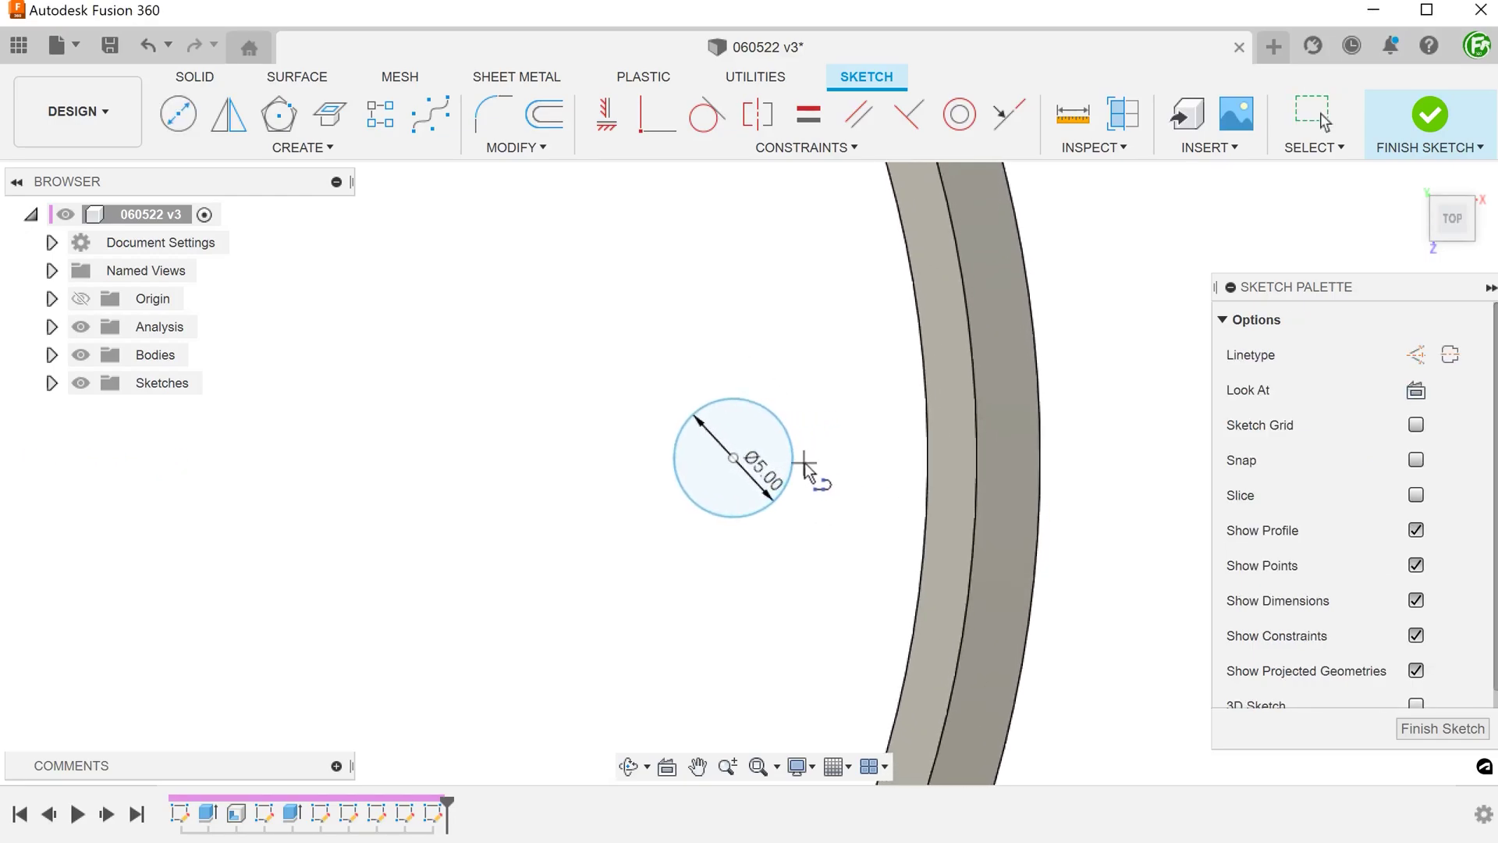
pyautogui.click(792, 458)
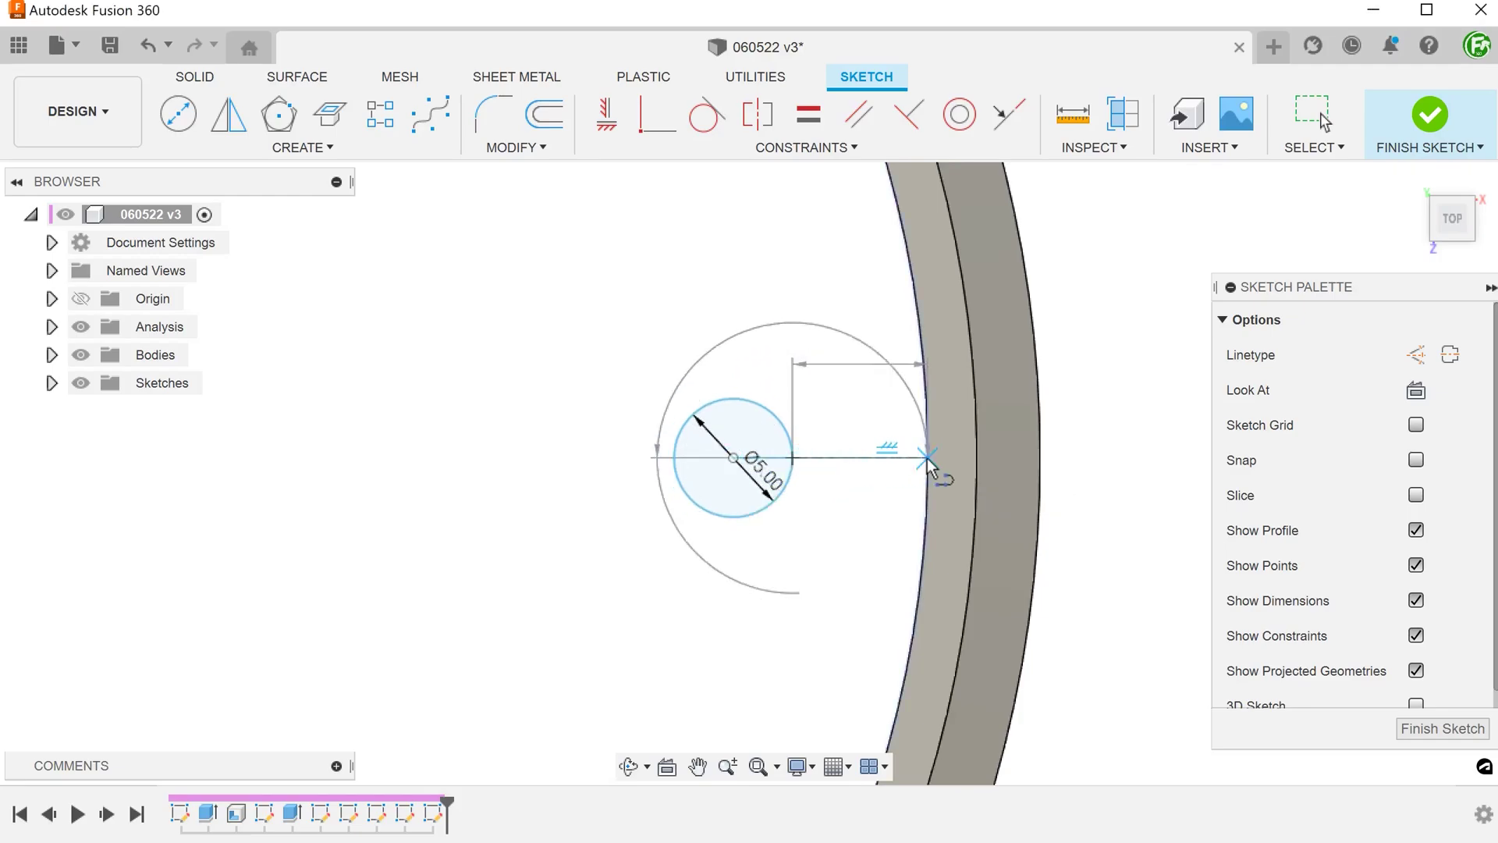
pyautogui.doubleClick(929, 458)
pyautogui.press('Escape')
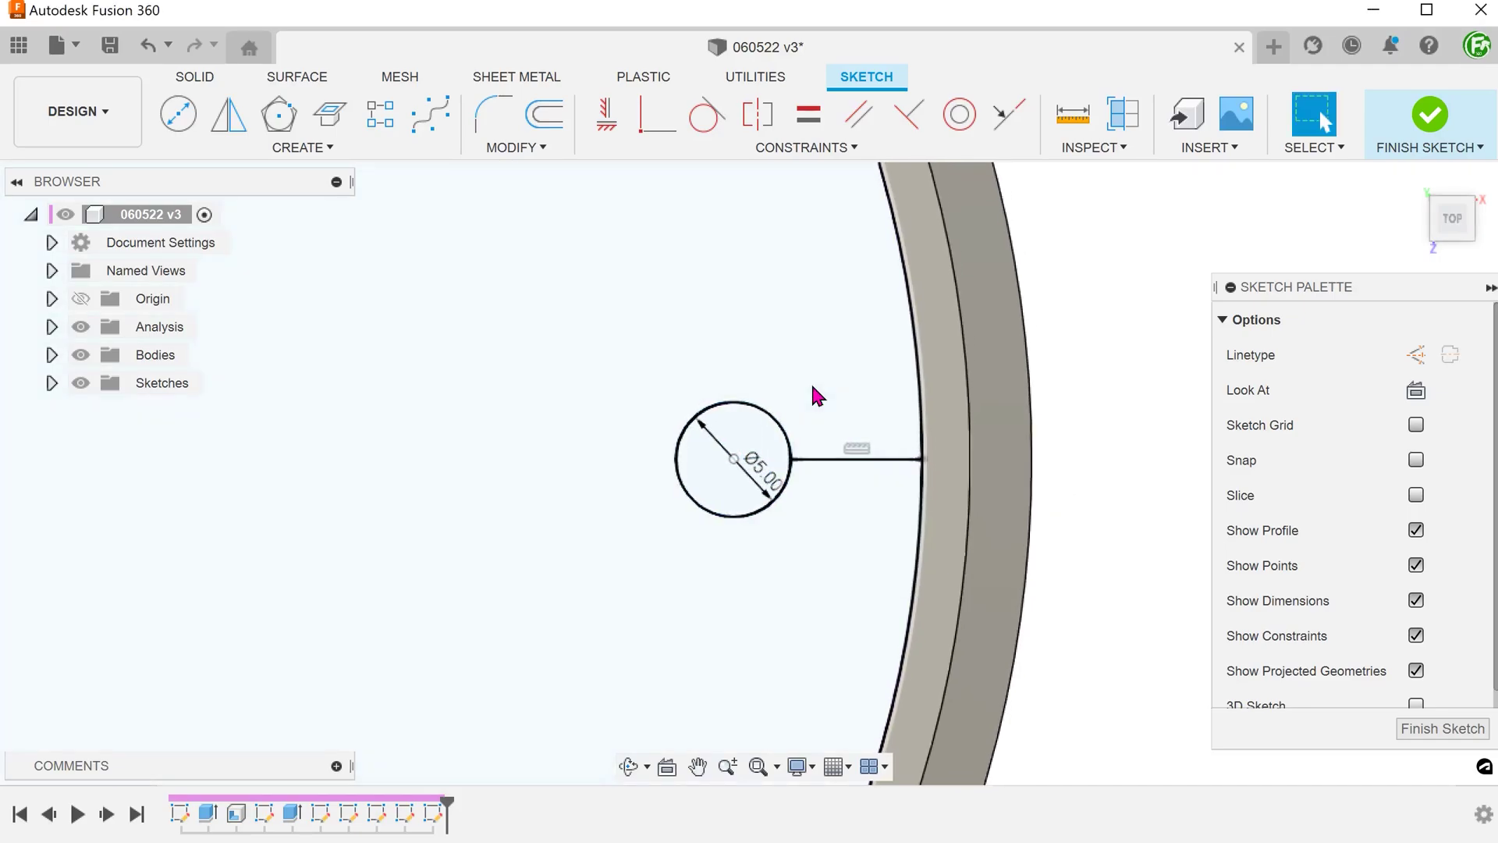
pyautogui.click(1397, 141)
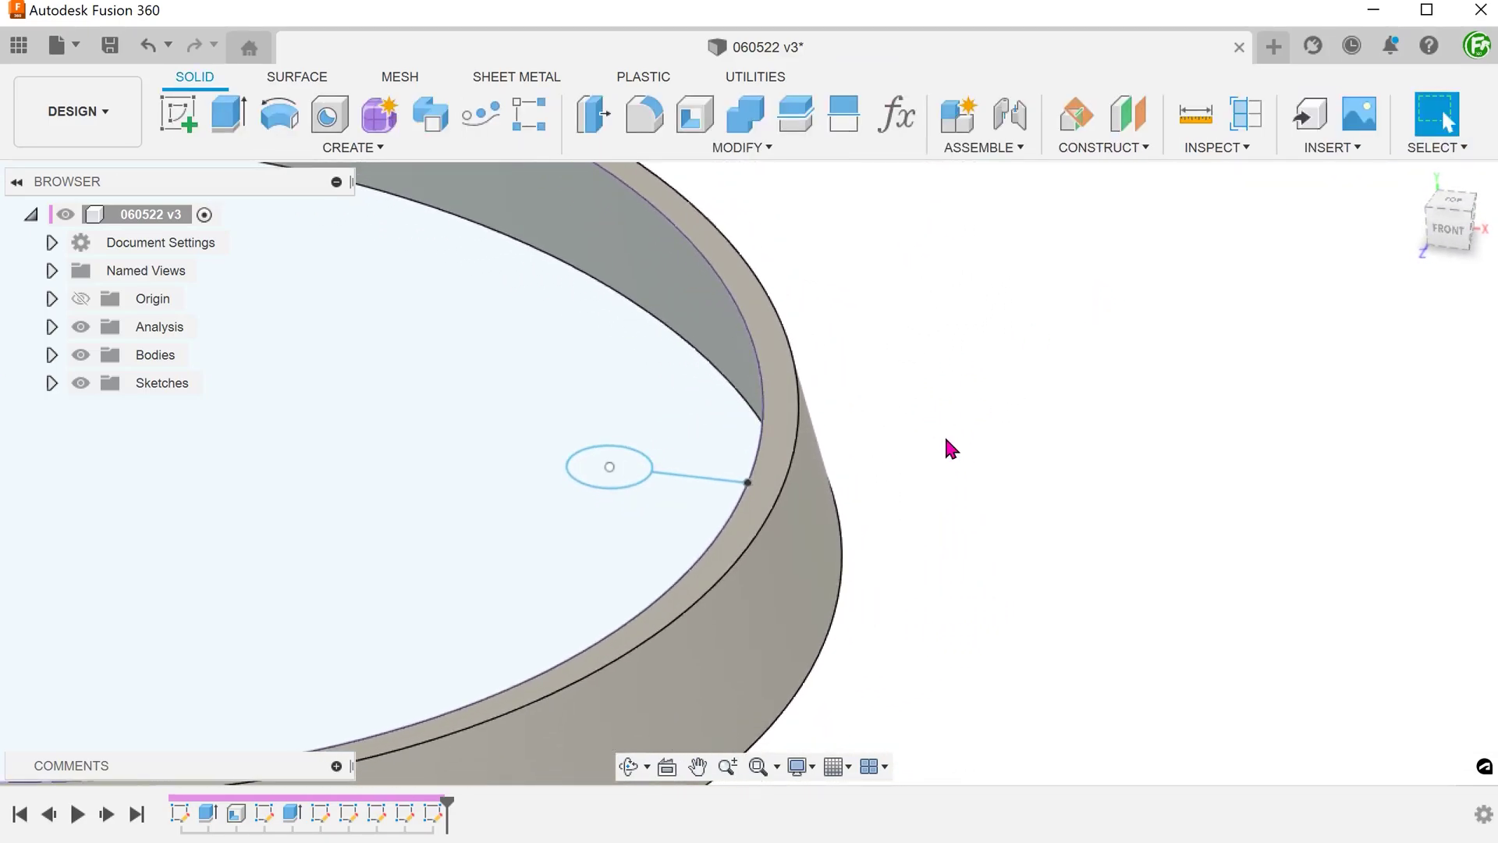
# Create a web about 1.49 mm thick from the circle and connecting line, with extent To Next and curves extended
pyautogui.click(367, 148)
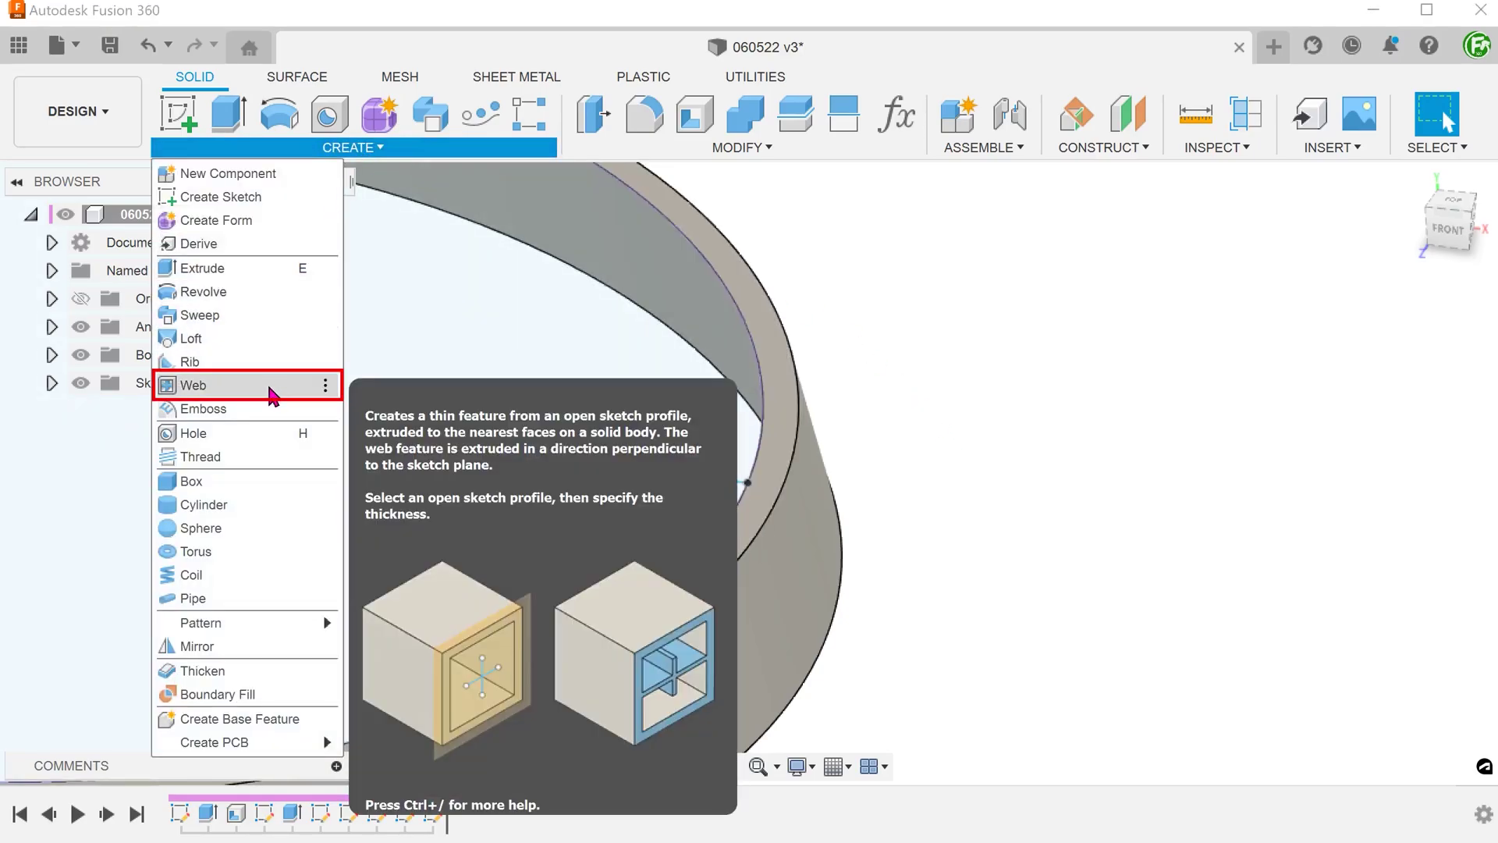
pyautogui.click(271, 386)
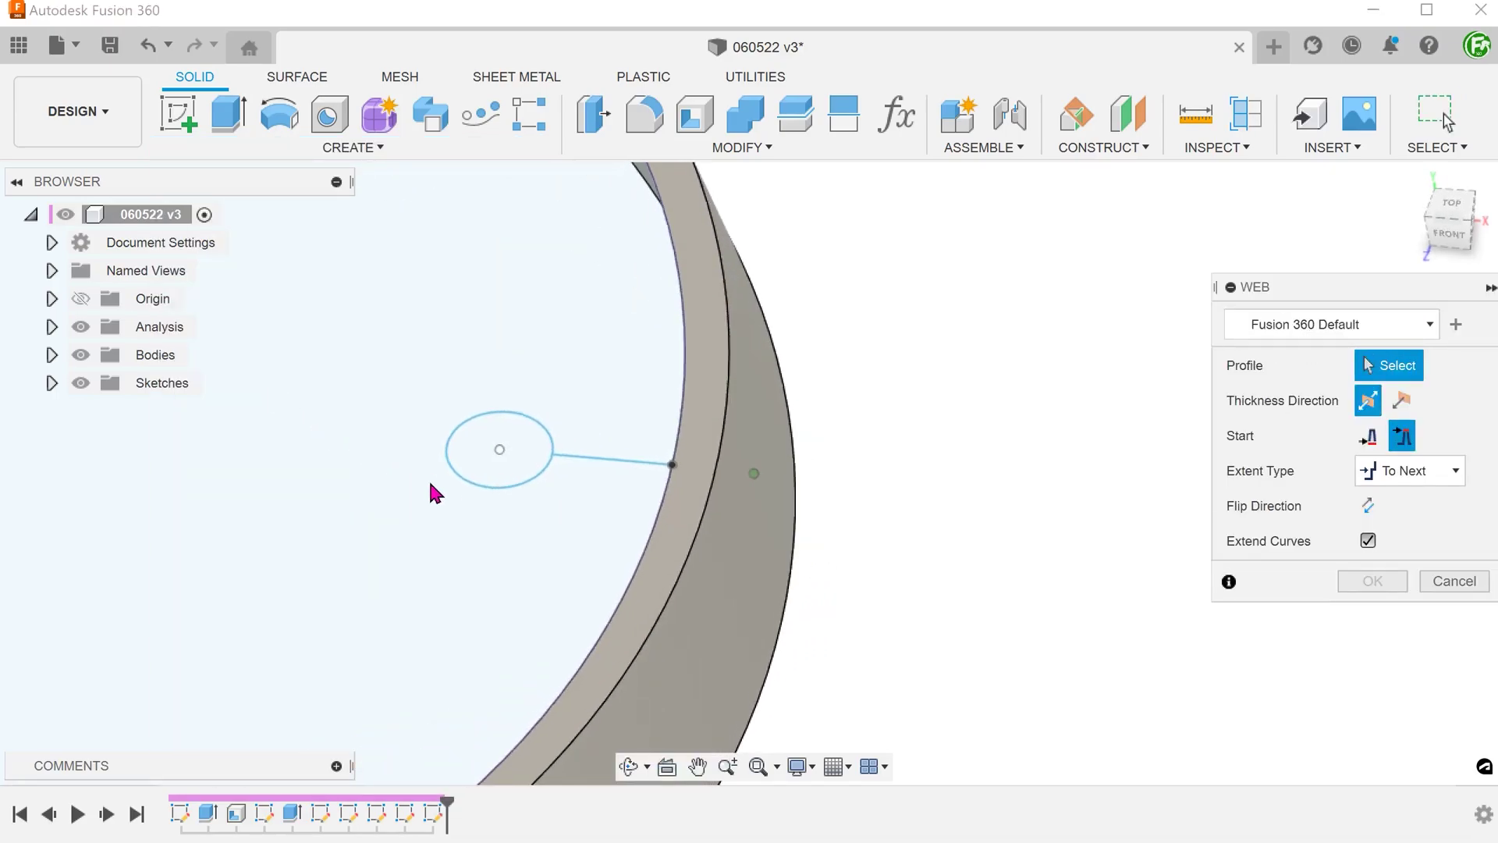
pyautogui.click(472, 493)
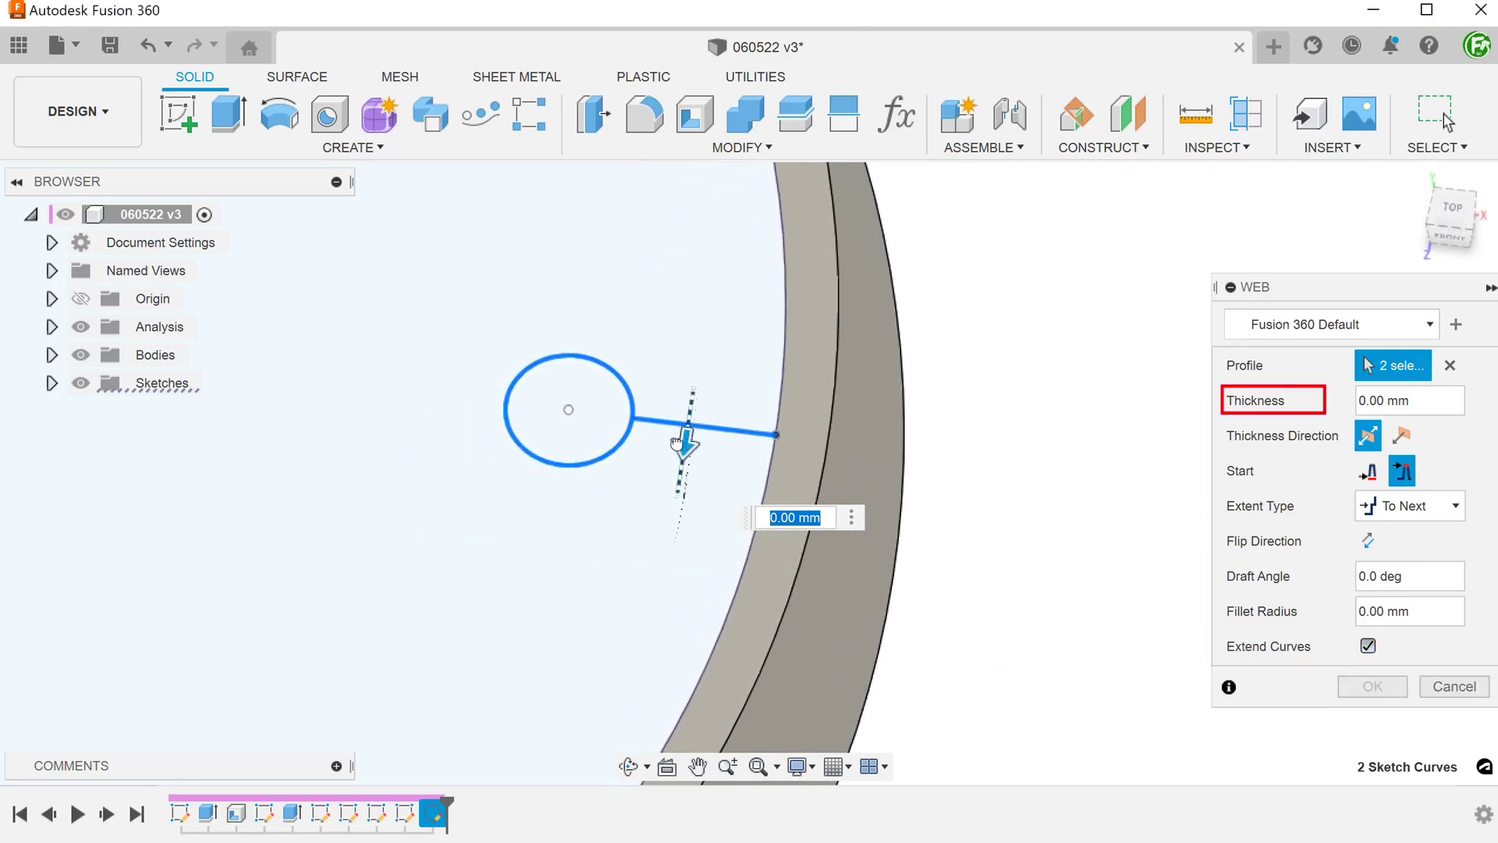
pyautogui.moveTo(678, 444); pyautogui.dragTo(677, 460)
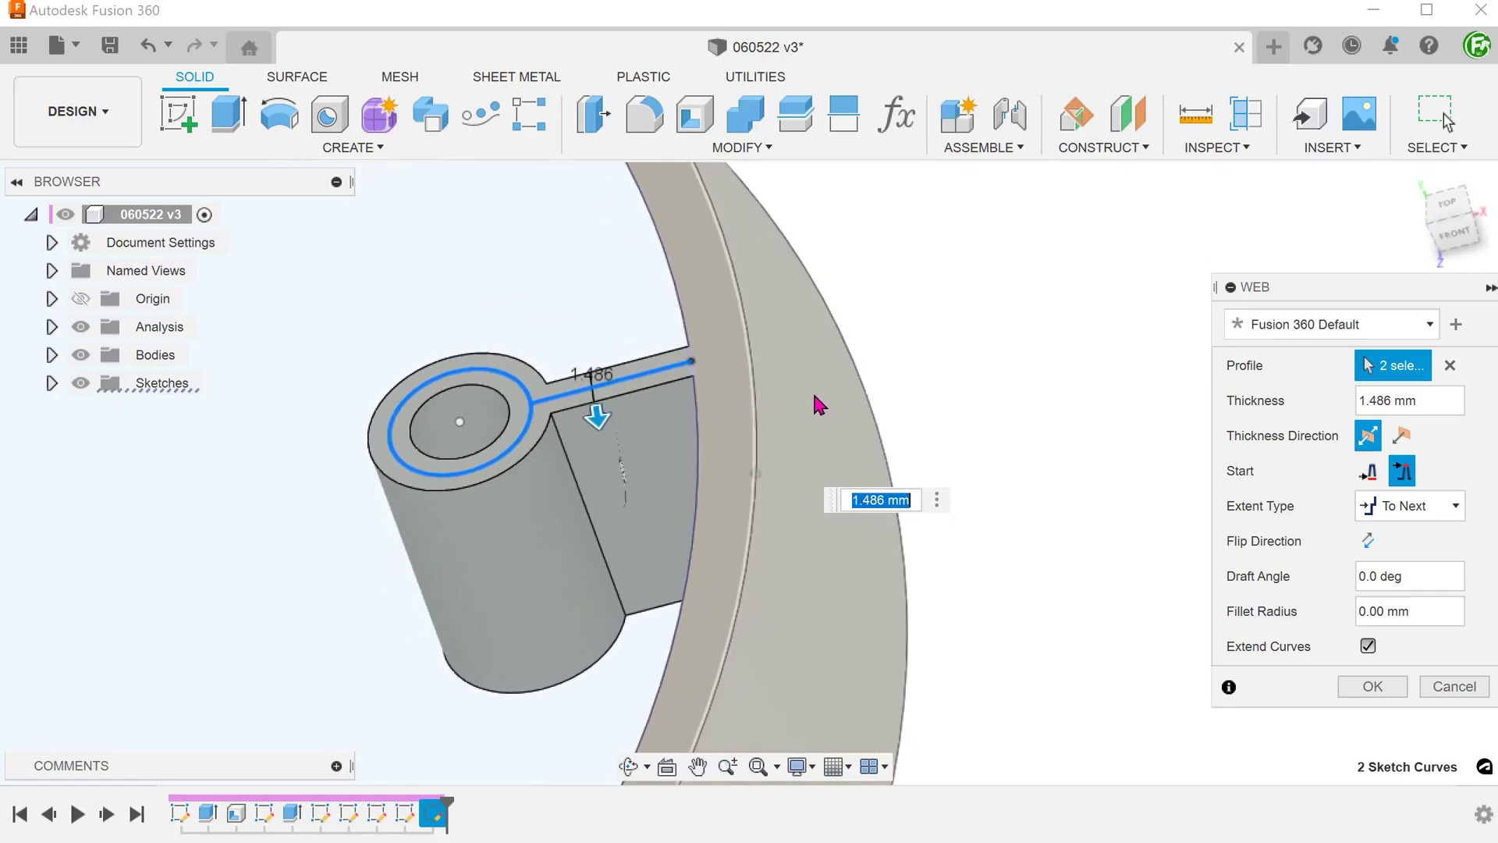
pyautogui.scroll(2, 528, 537)
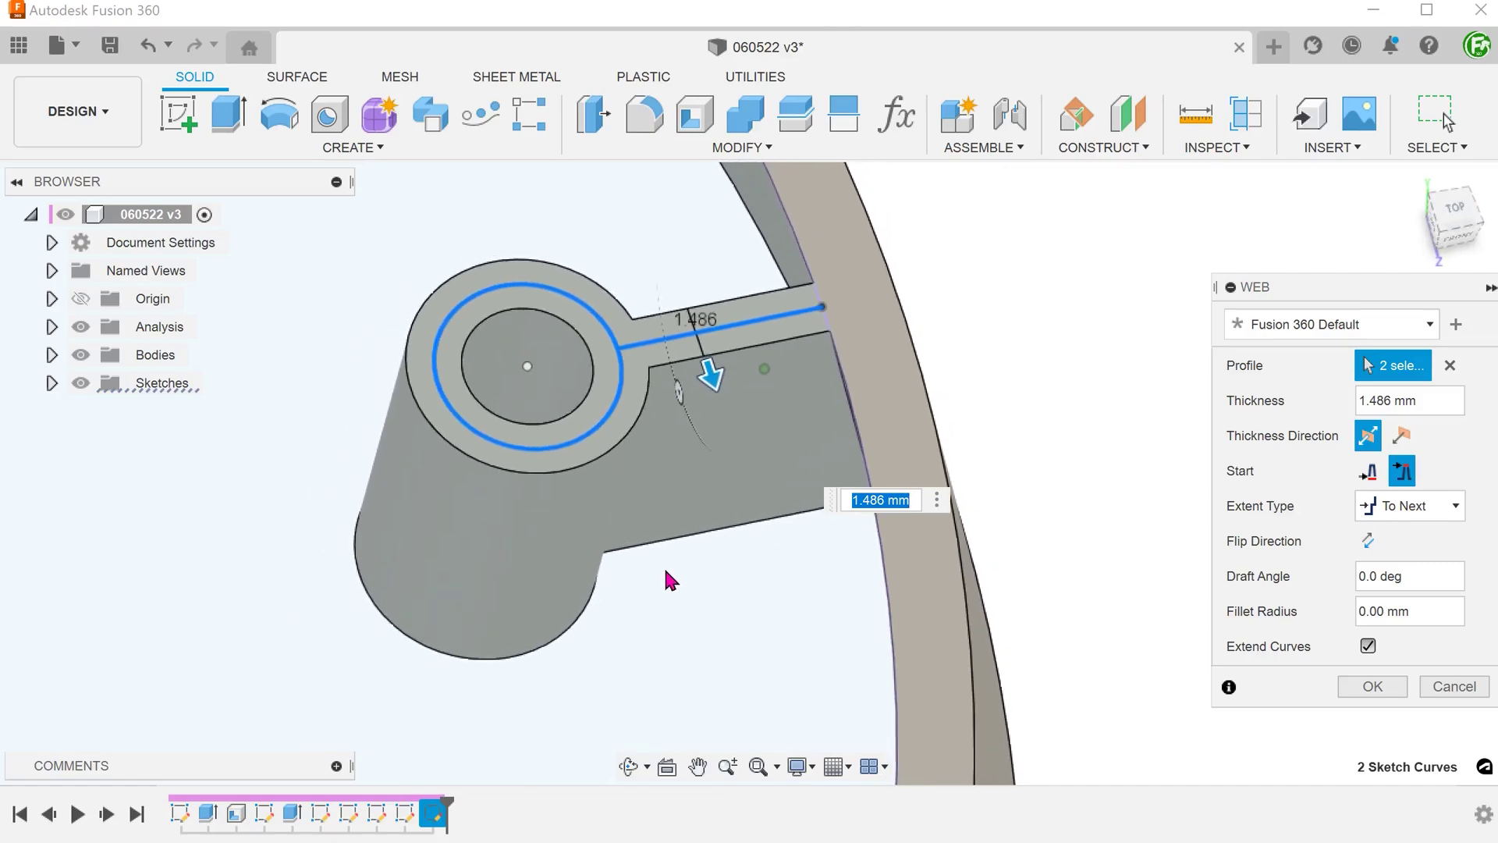
pyautogui.click(1371, 687)
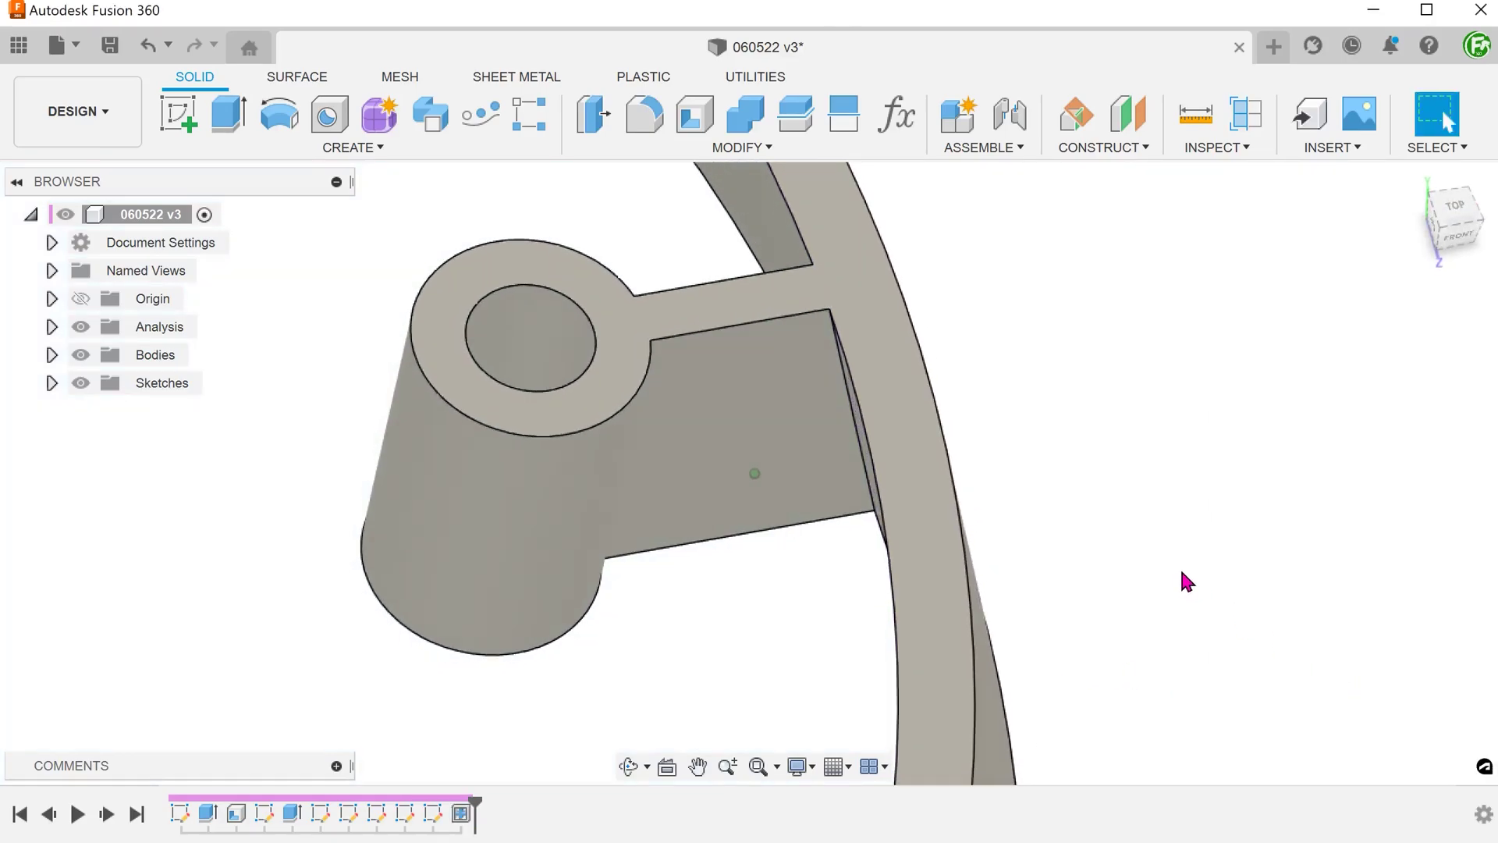